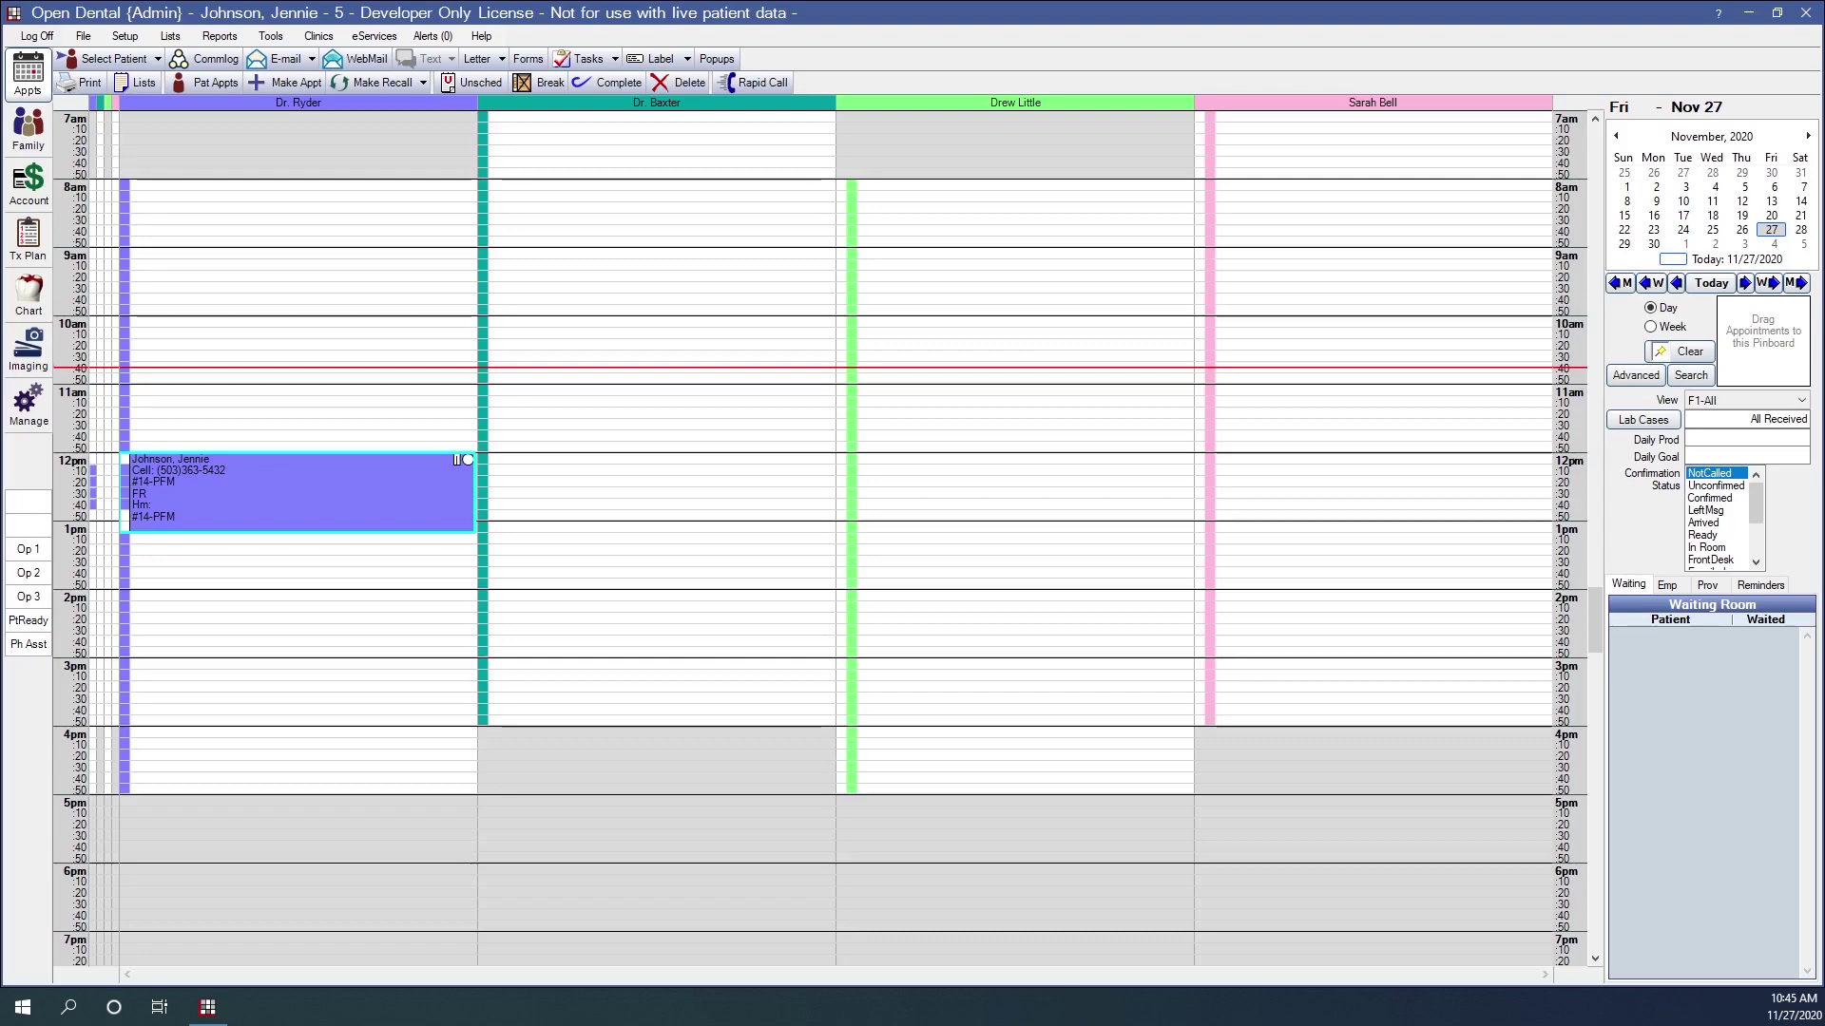
- Open the laboratories setup list and review the details of the existing Premier Dental Lab entry
click(134, 42)
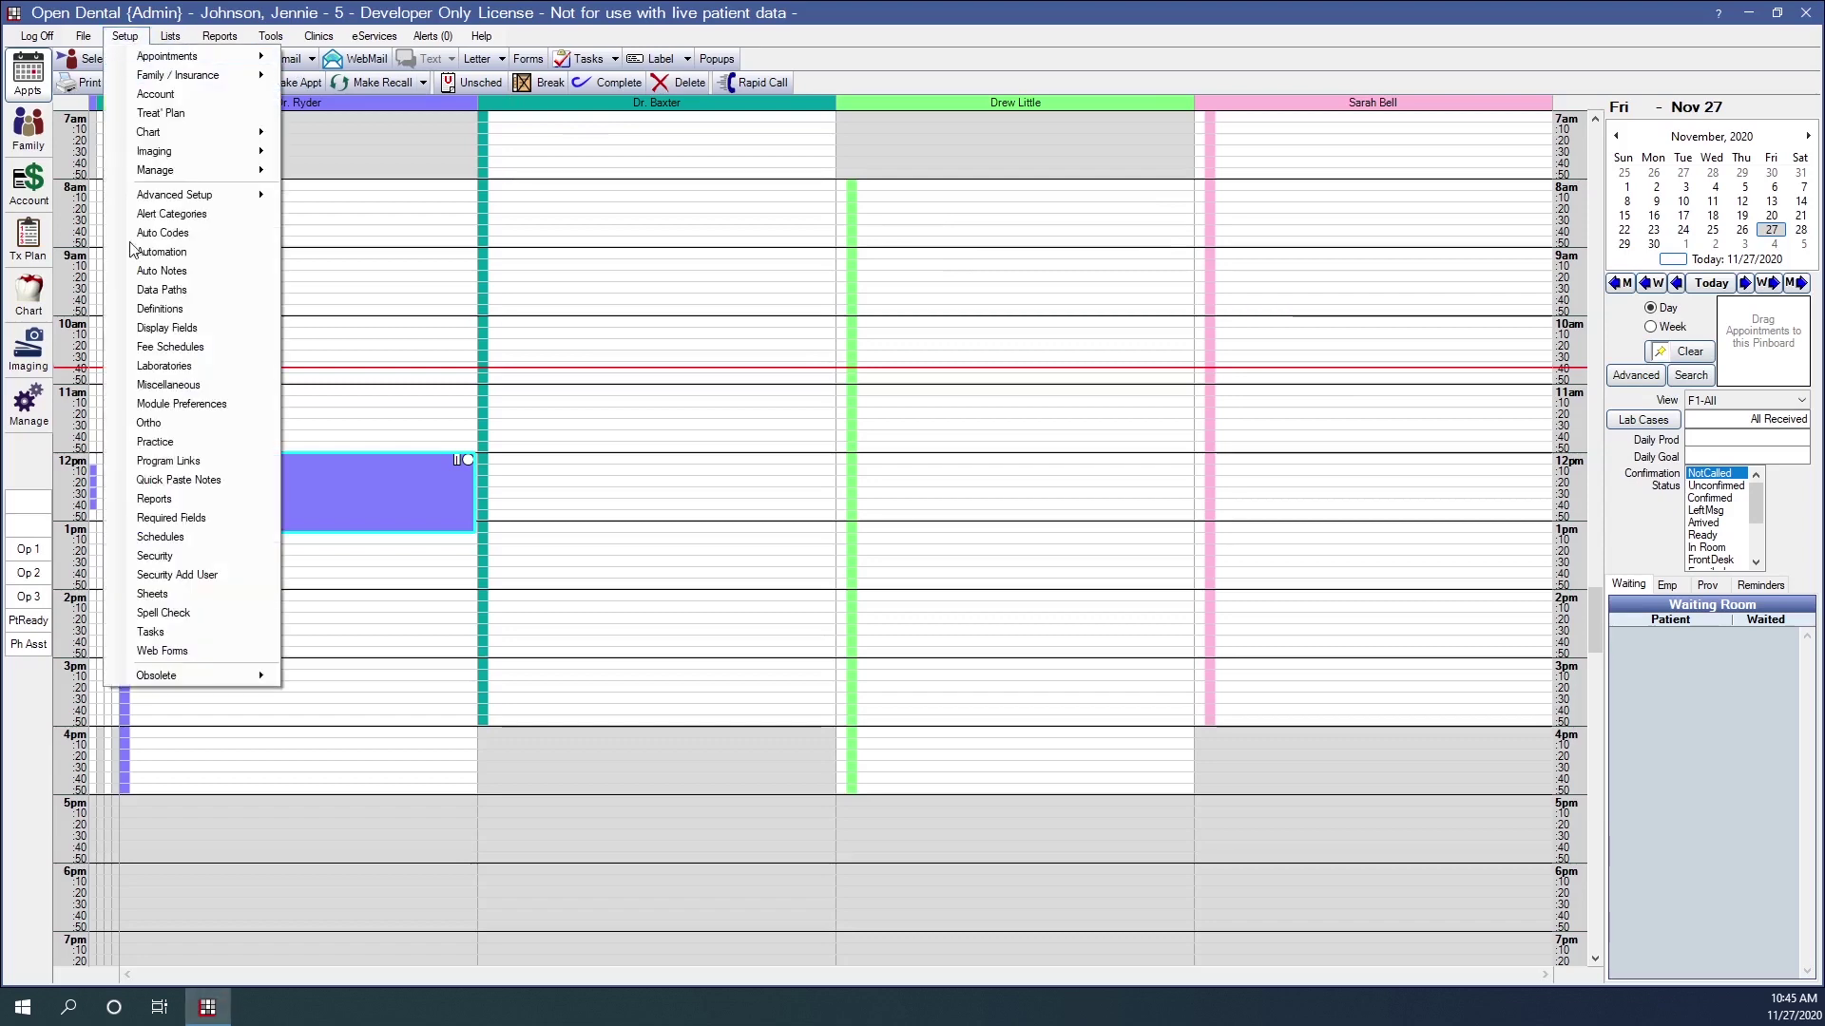
click(147, 371)
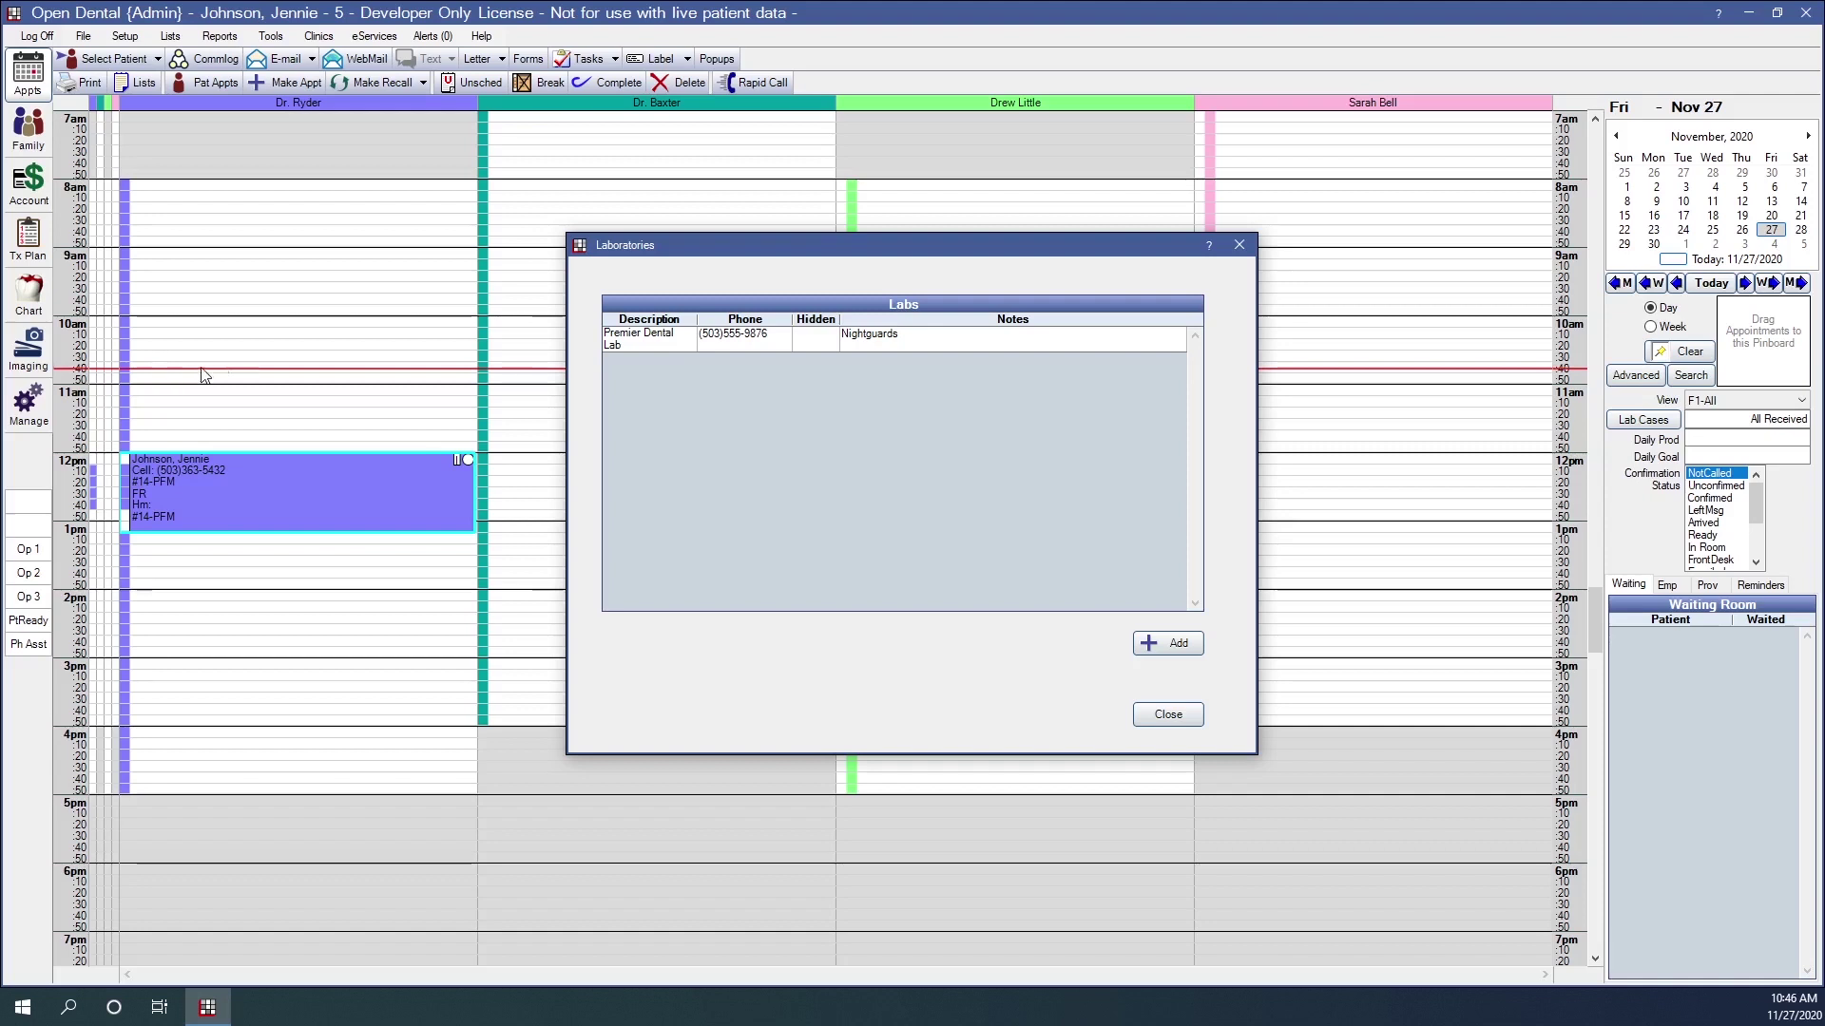
click(659, 347)
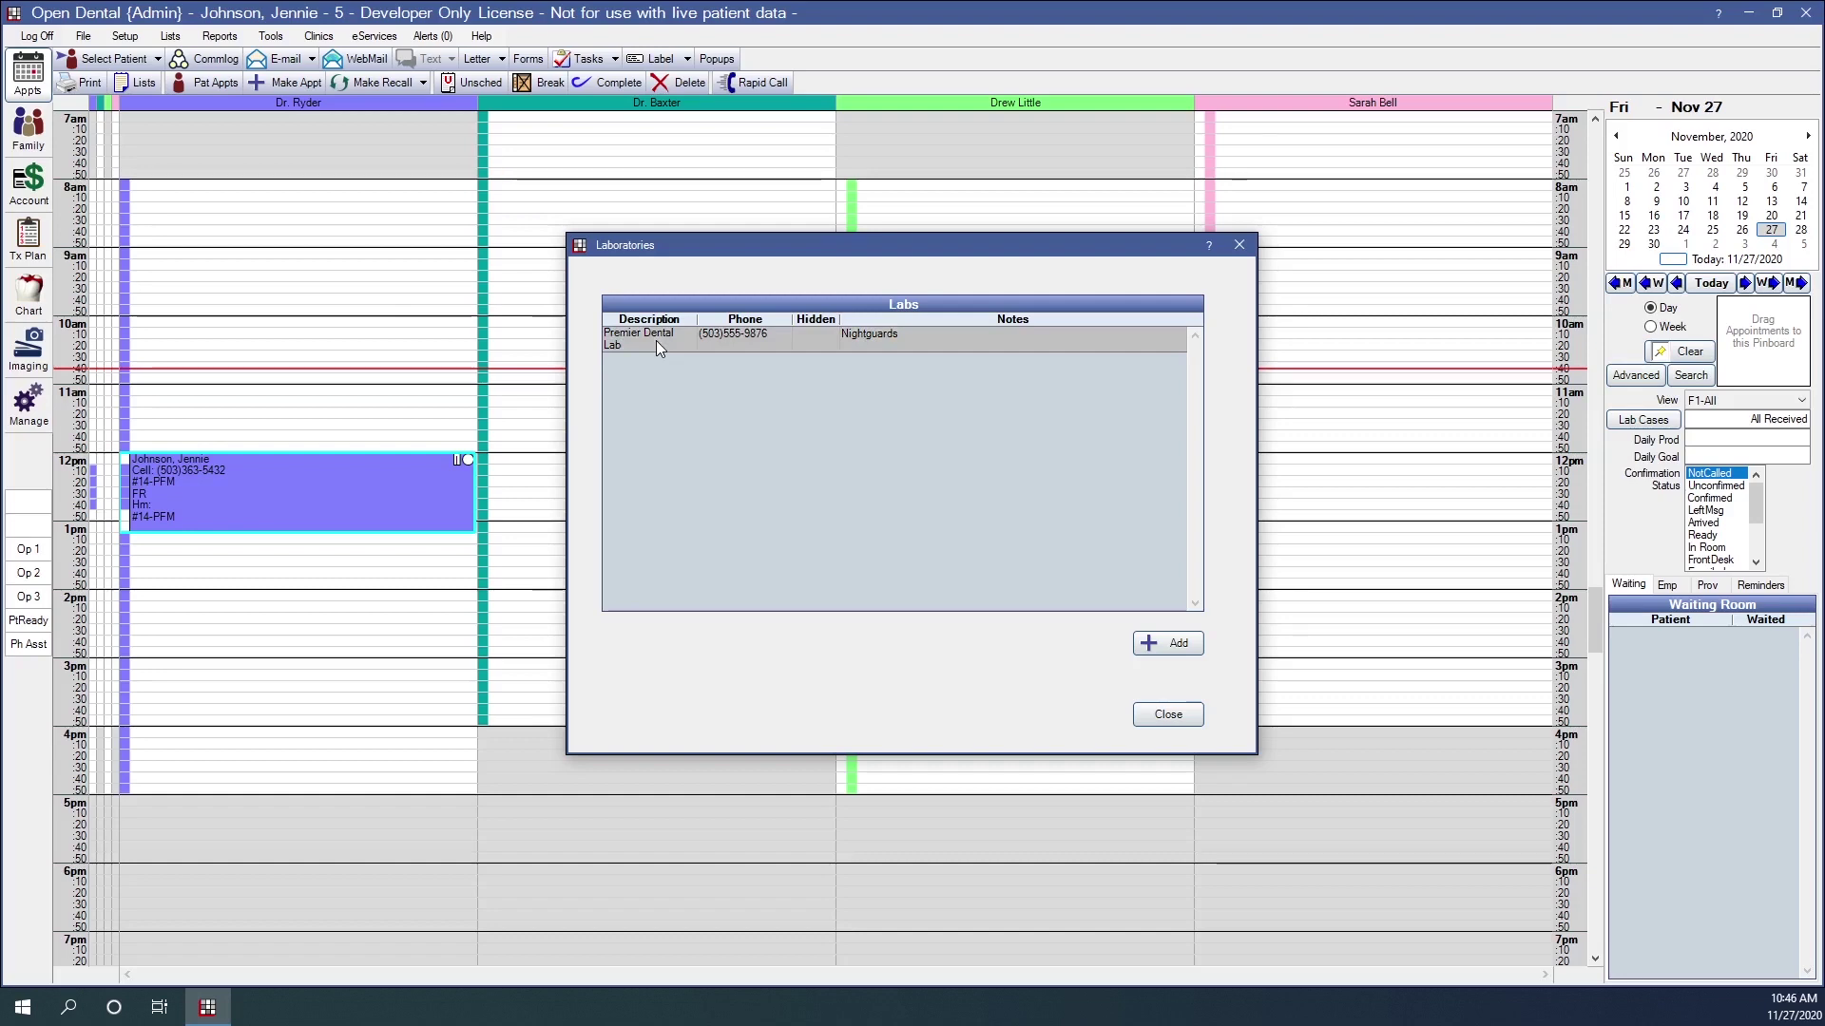
double_click(658, 346)
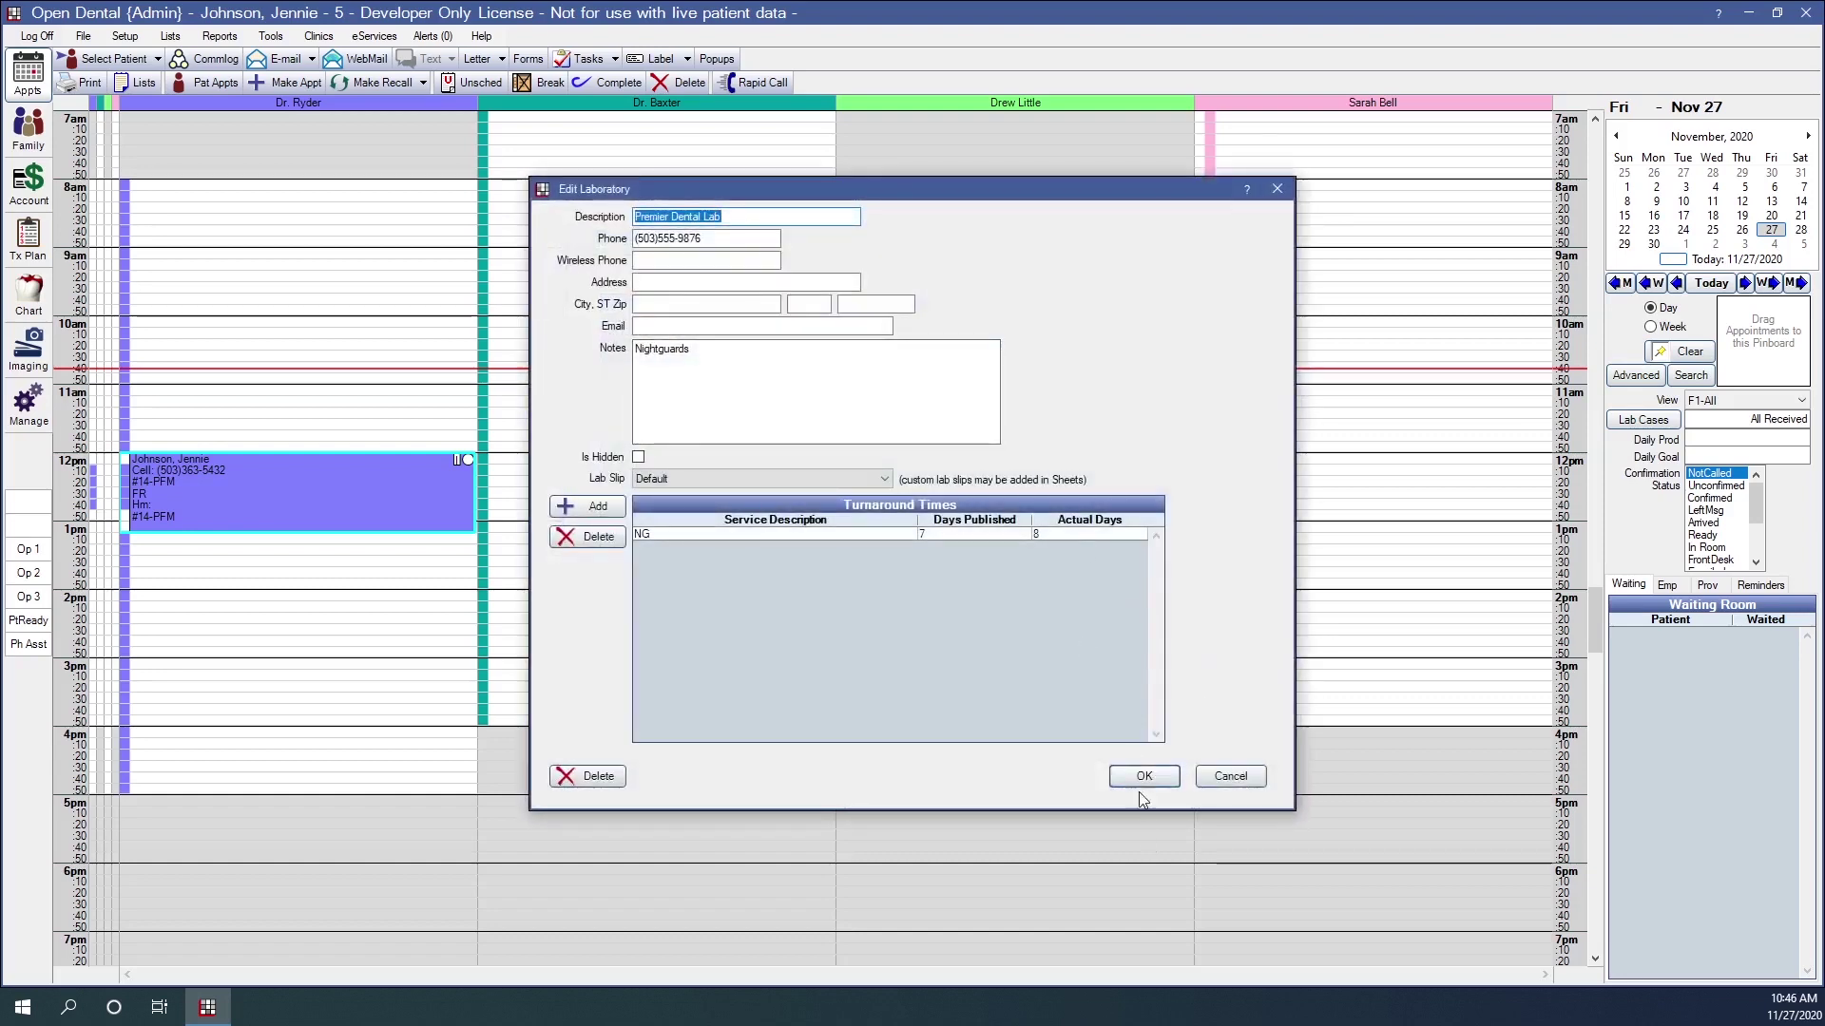
click(1166, 775)
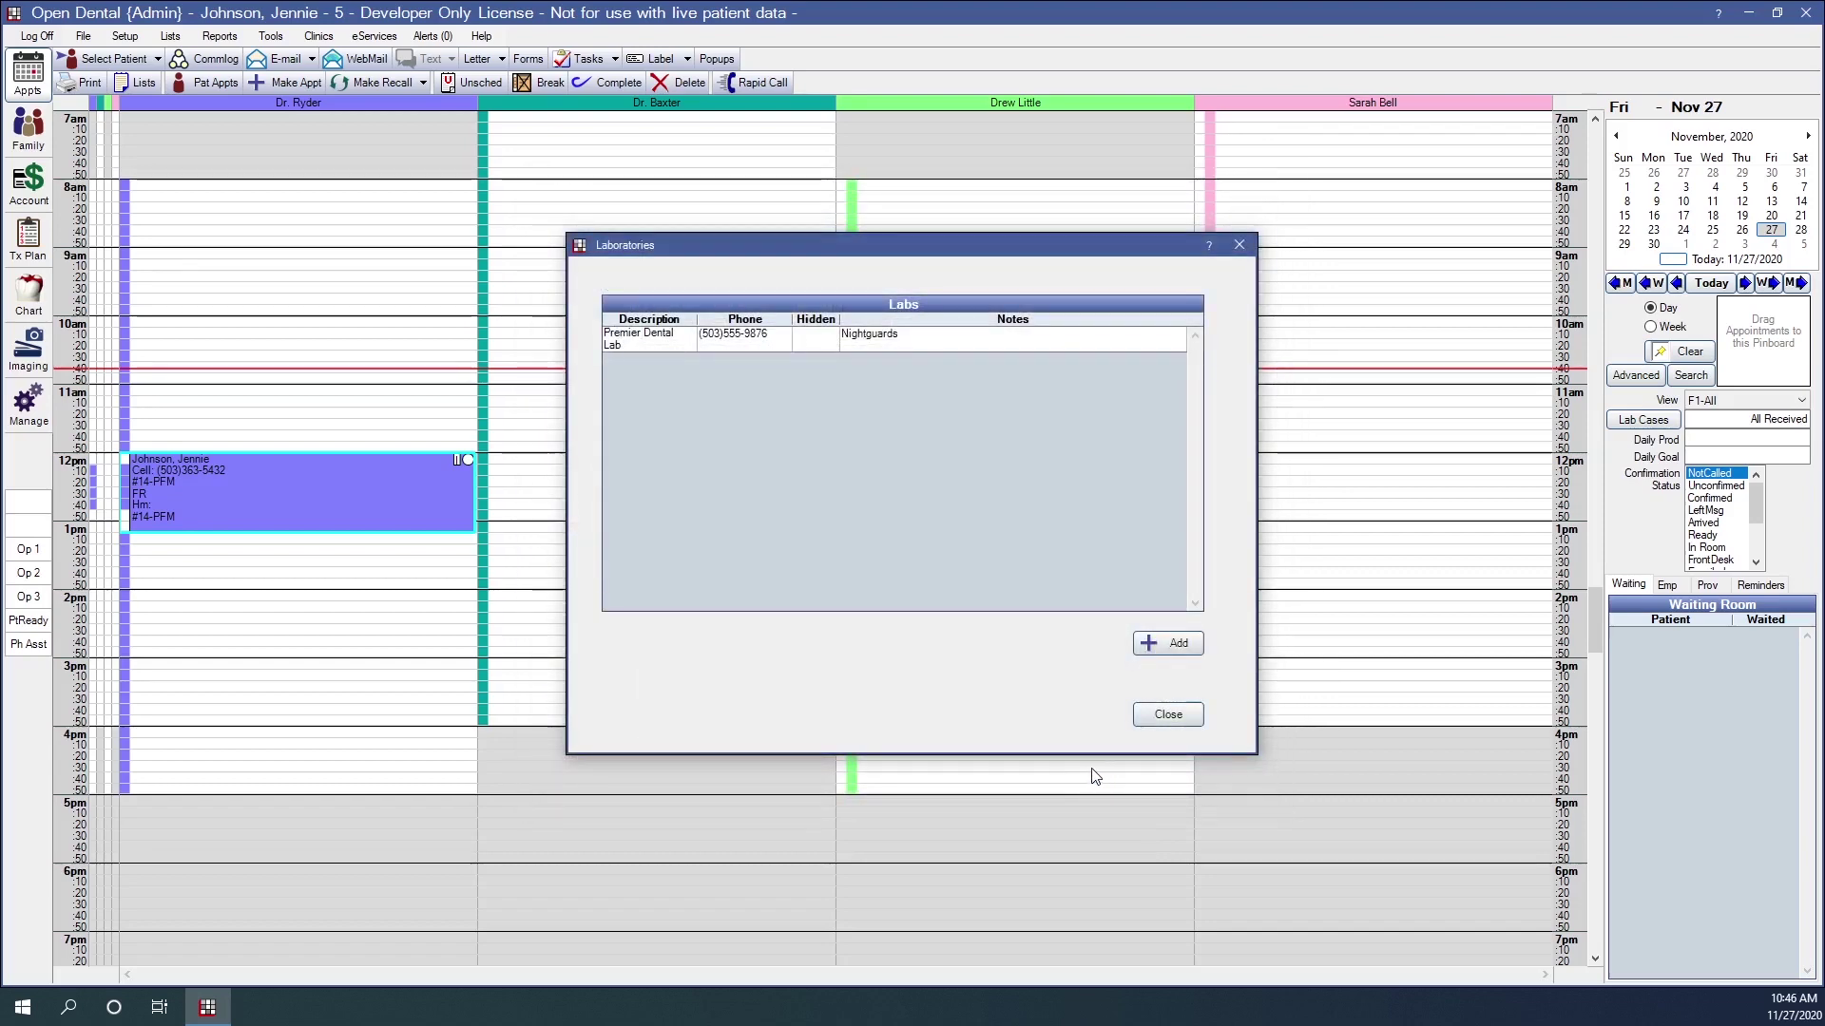
- Add a new laboratory with the description Downtown Dental Lab and enter its phone number
click(1176, 644)
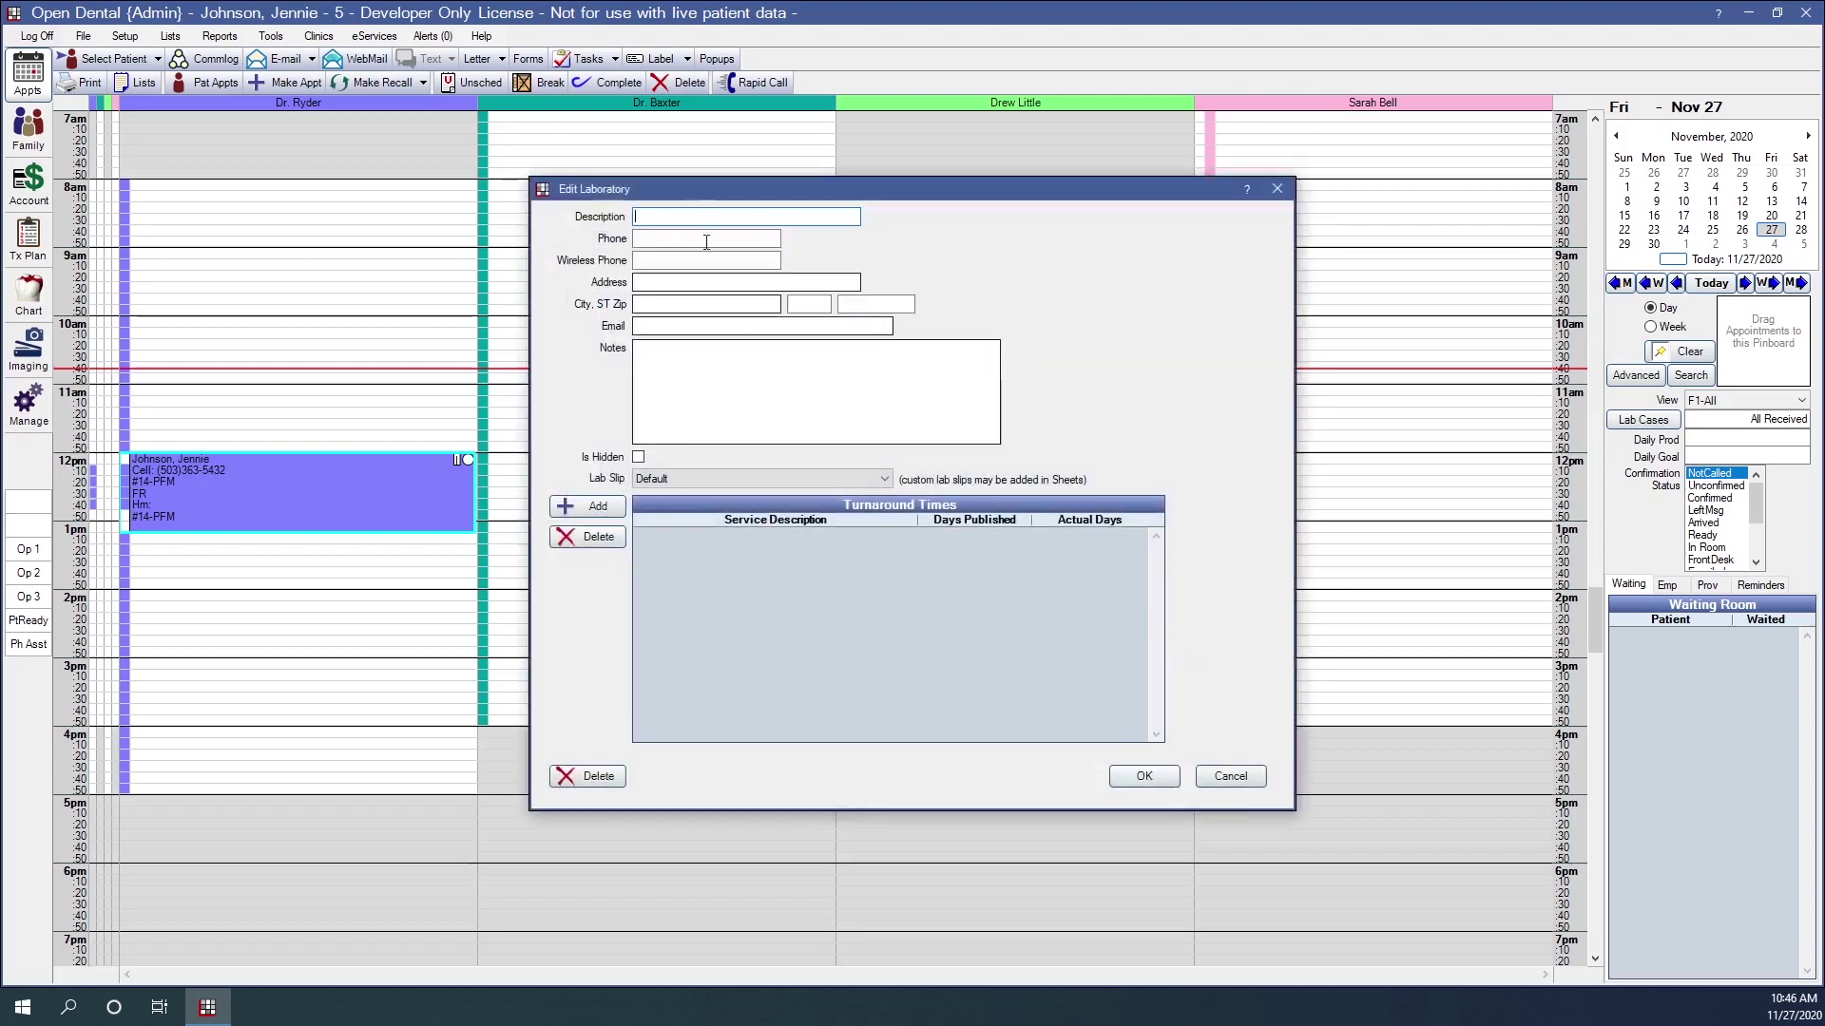
text(Downtow)
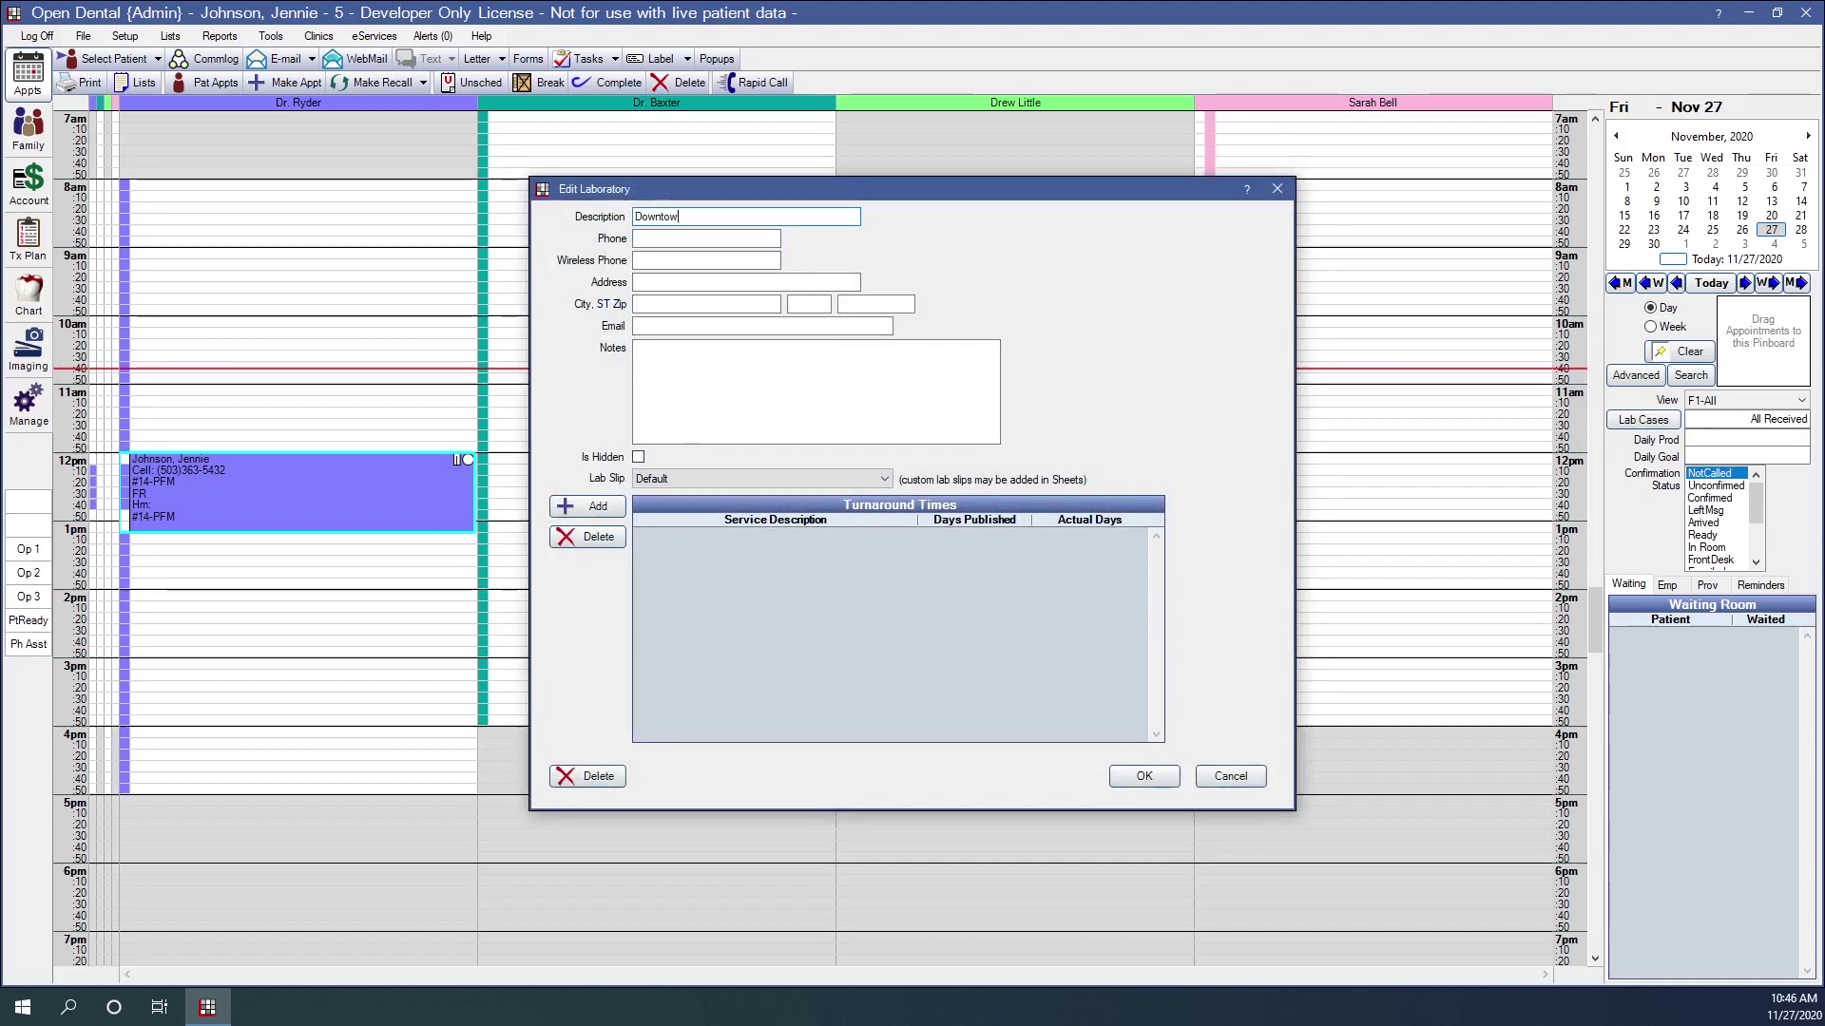
text(n Dental Lab)
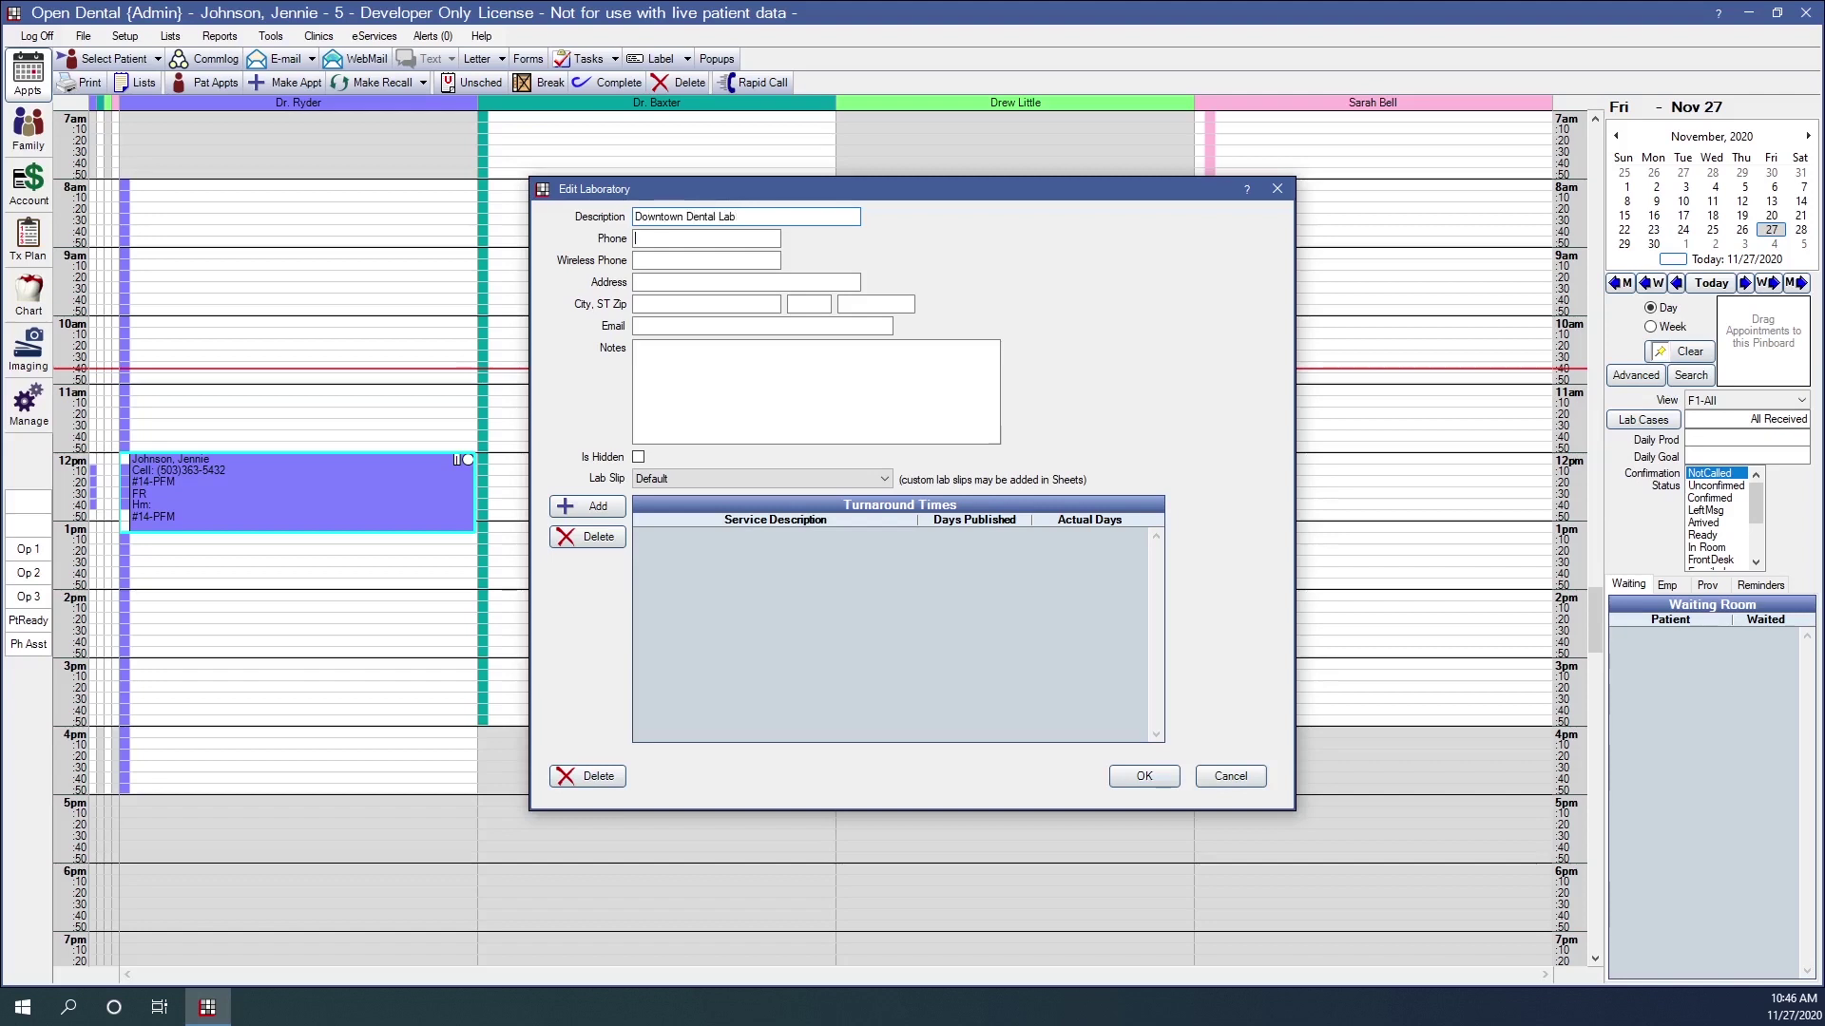
text((503)555-1234)
- Enter the lab's notes on two lines: "Crown and Bridge" and "closed on Wednesdays"
click(636, 348)
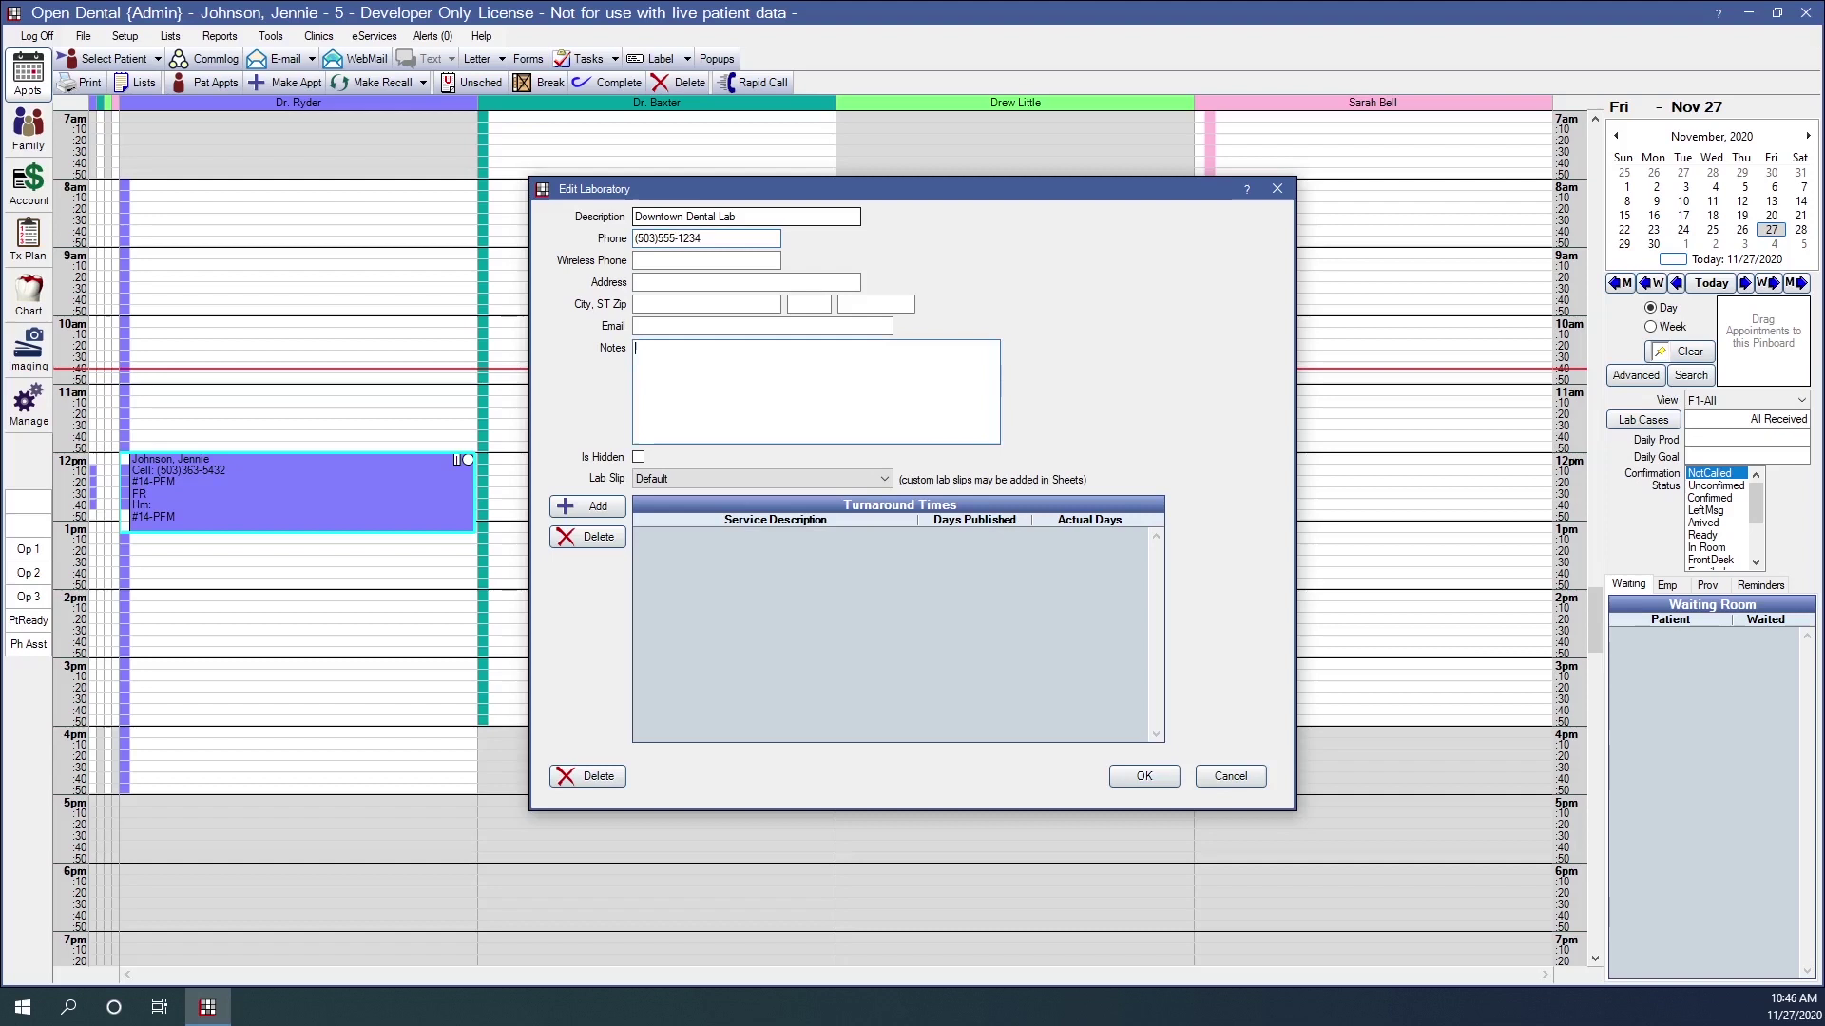
click(637, 304)
click(639, 326)
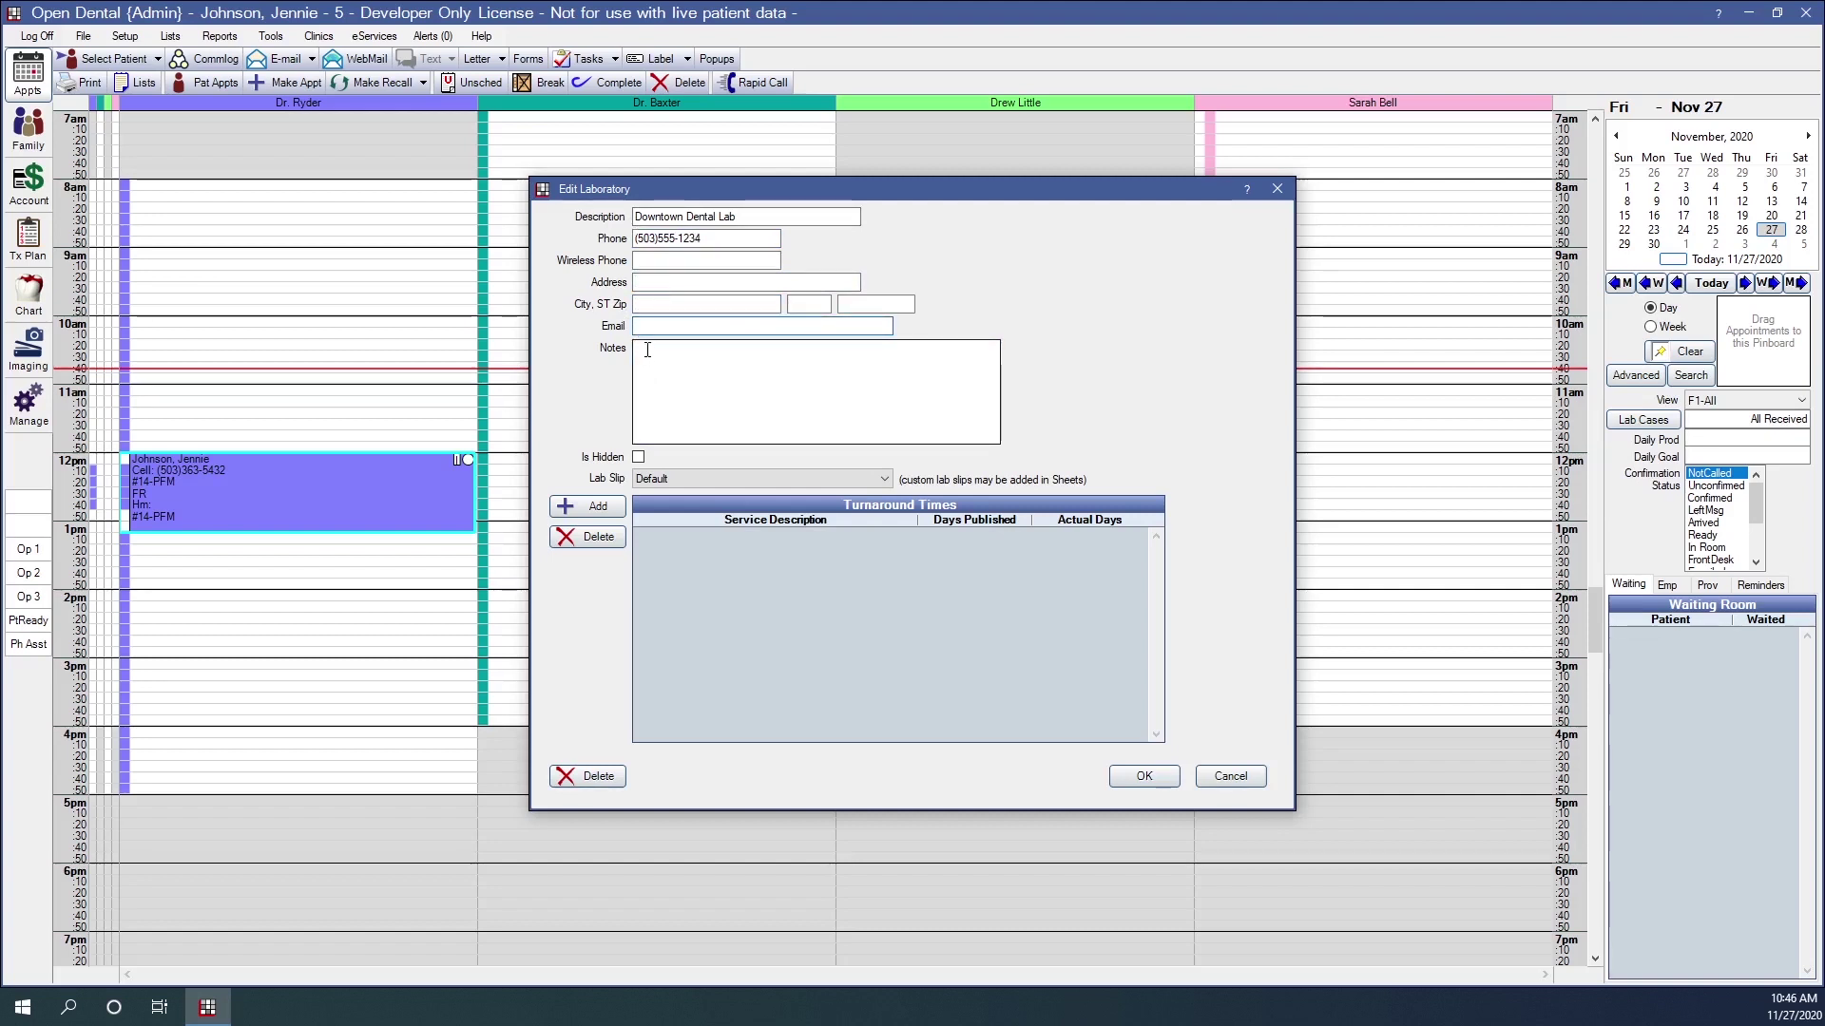
click(650, 366)
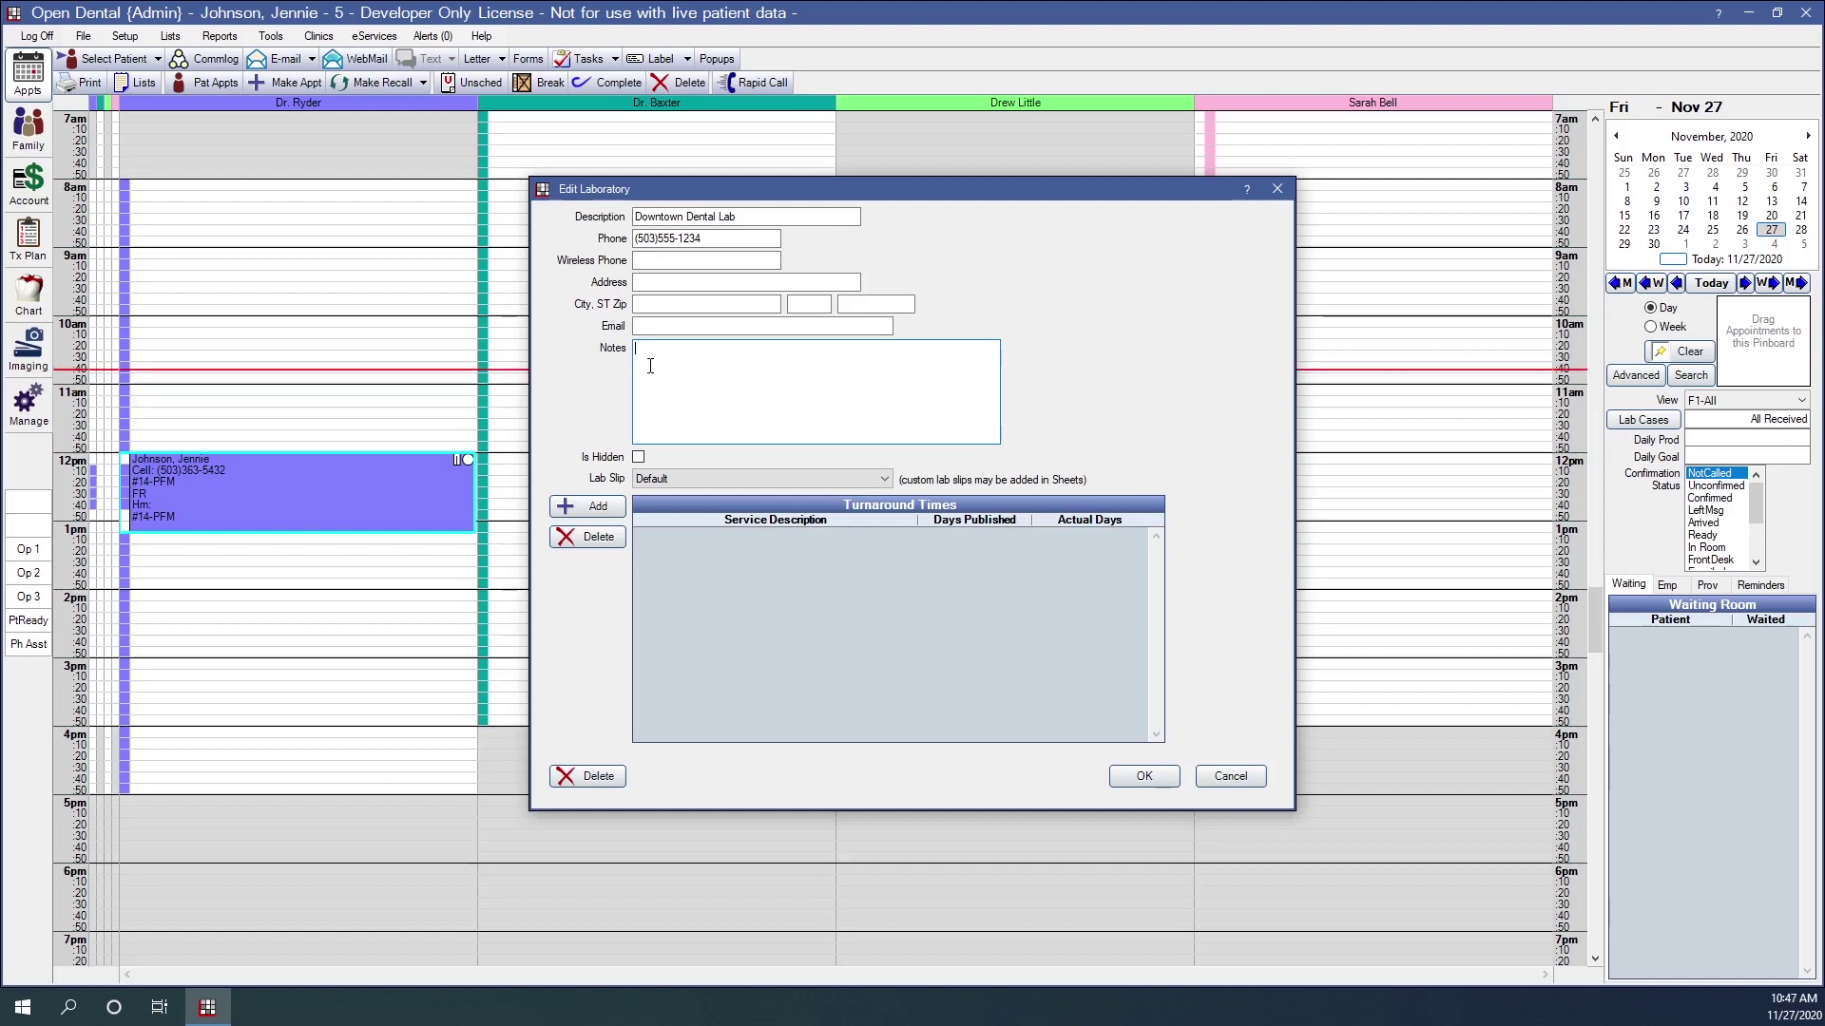
text(Crown and)
text( Br)
text(lose)
text(d on Wednesd)
text(as)
text(ys)
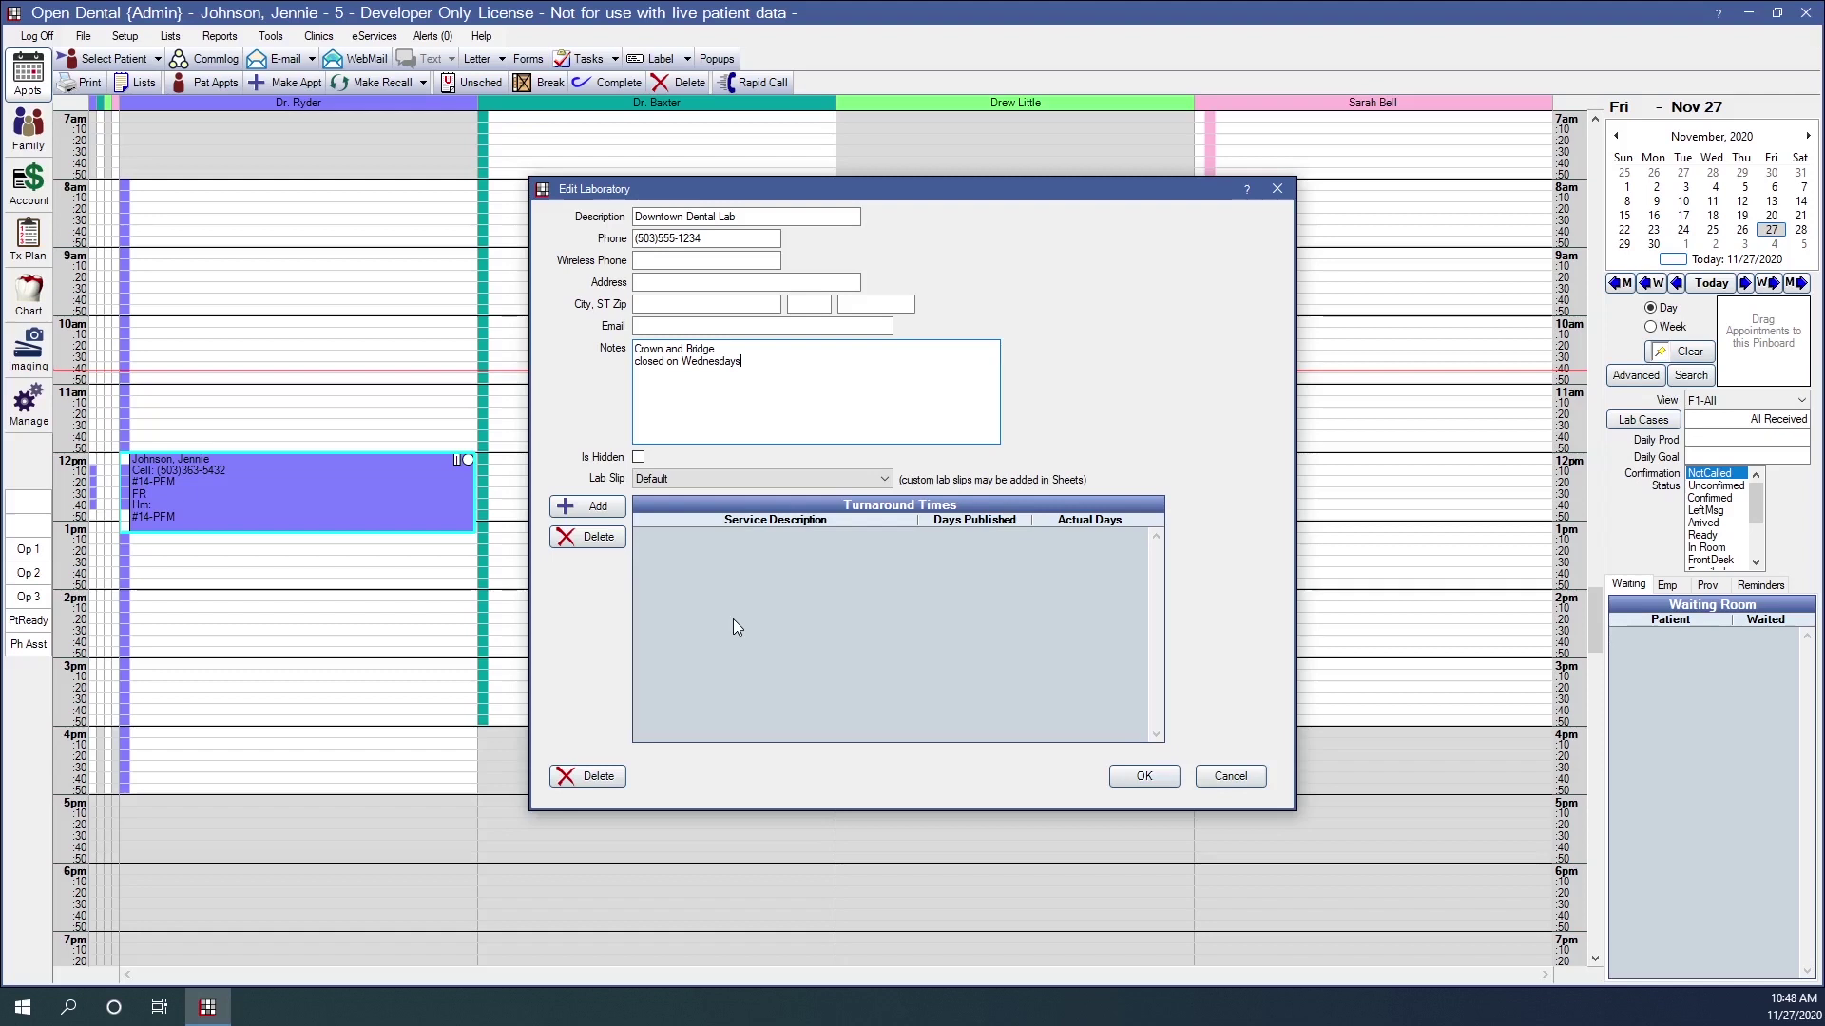
- Add a turnaround time for the service PFM crown with 9 days published and 11 actual days
click(597, 512)
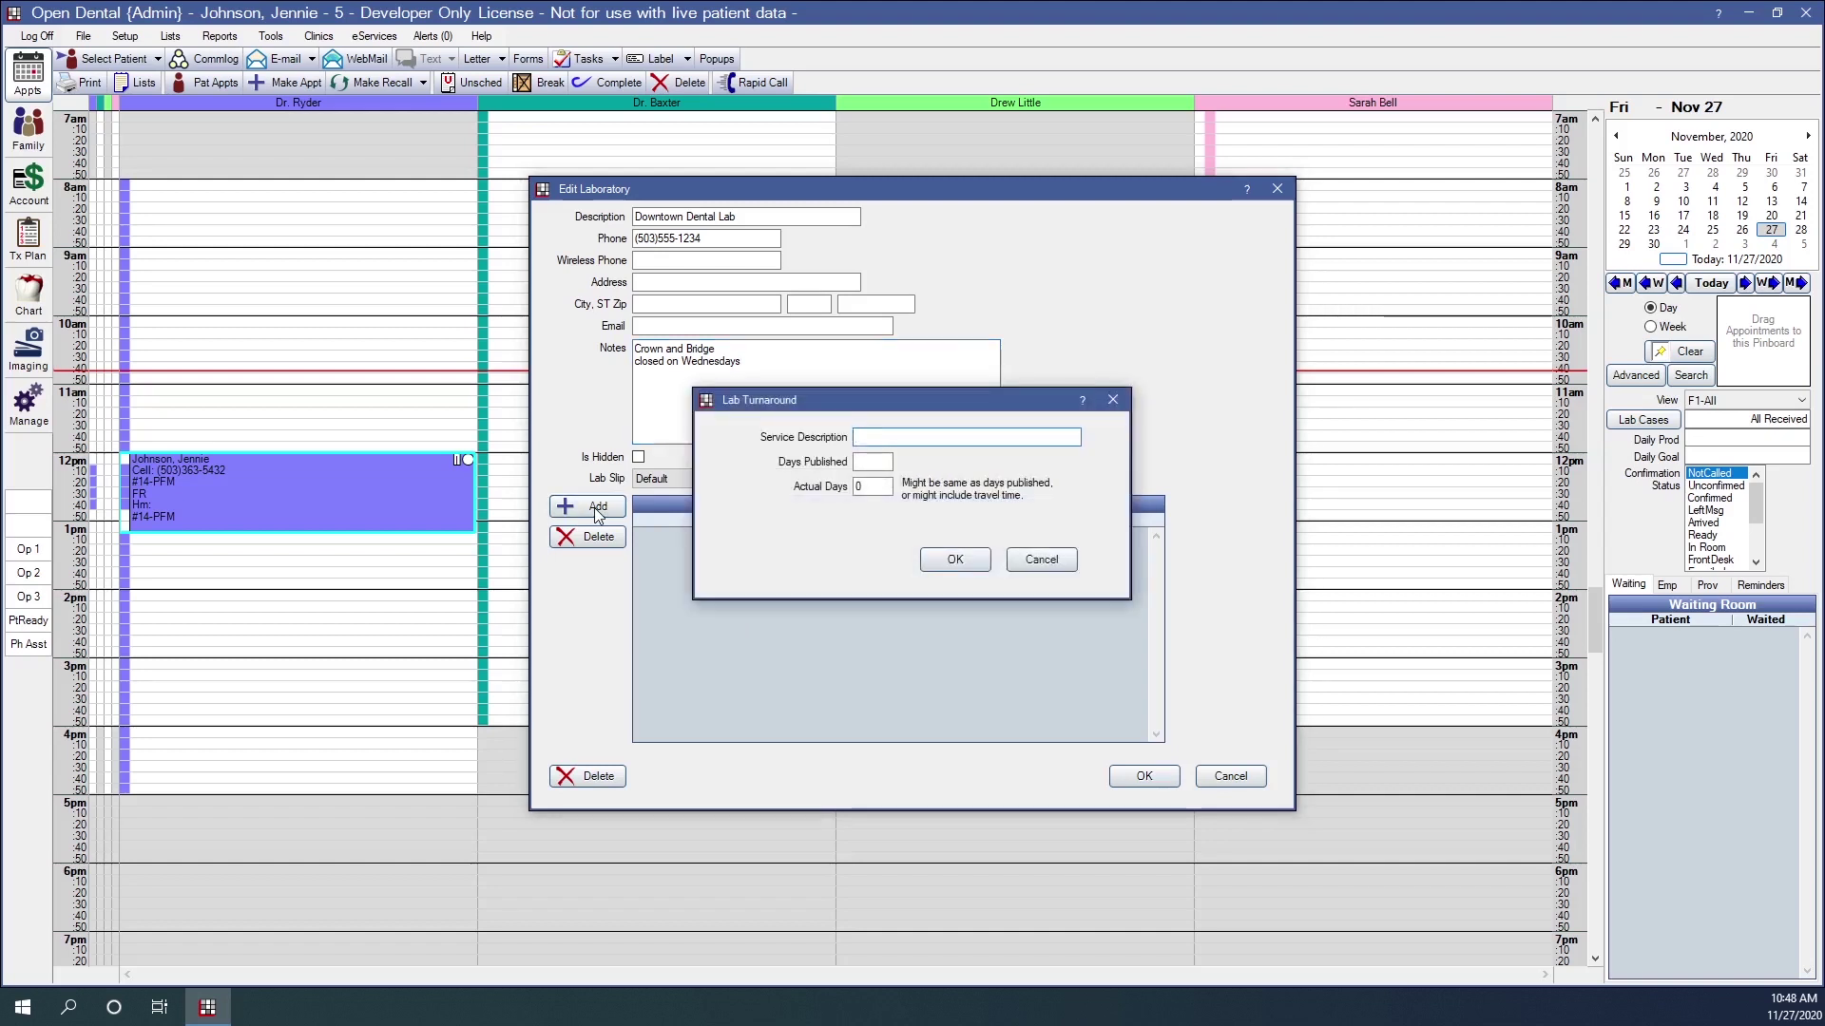
text(P)
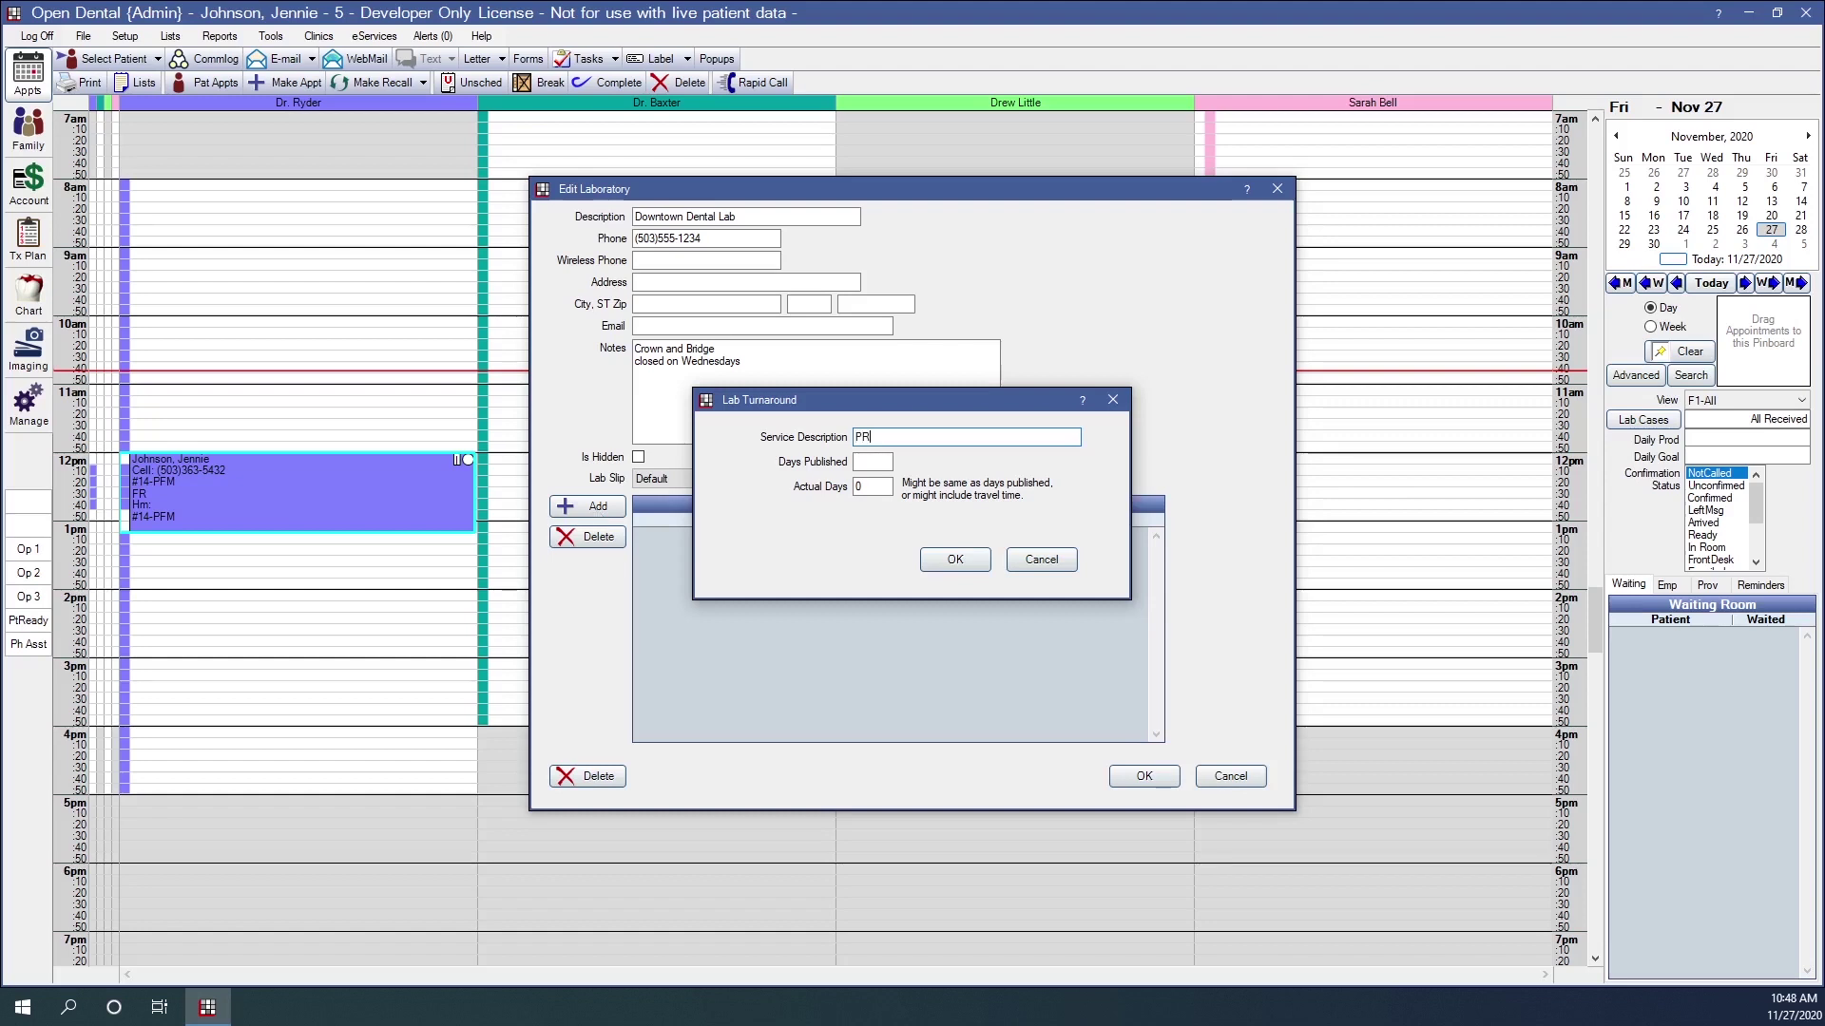
text(FM crown)
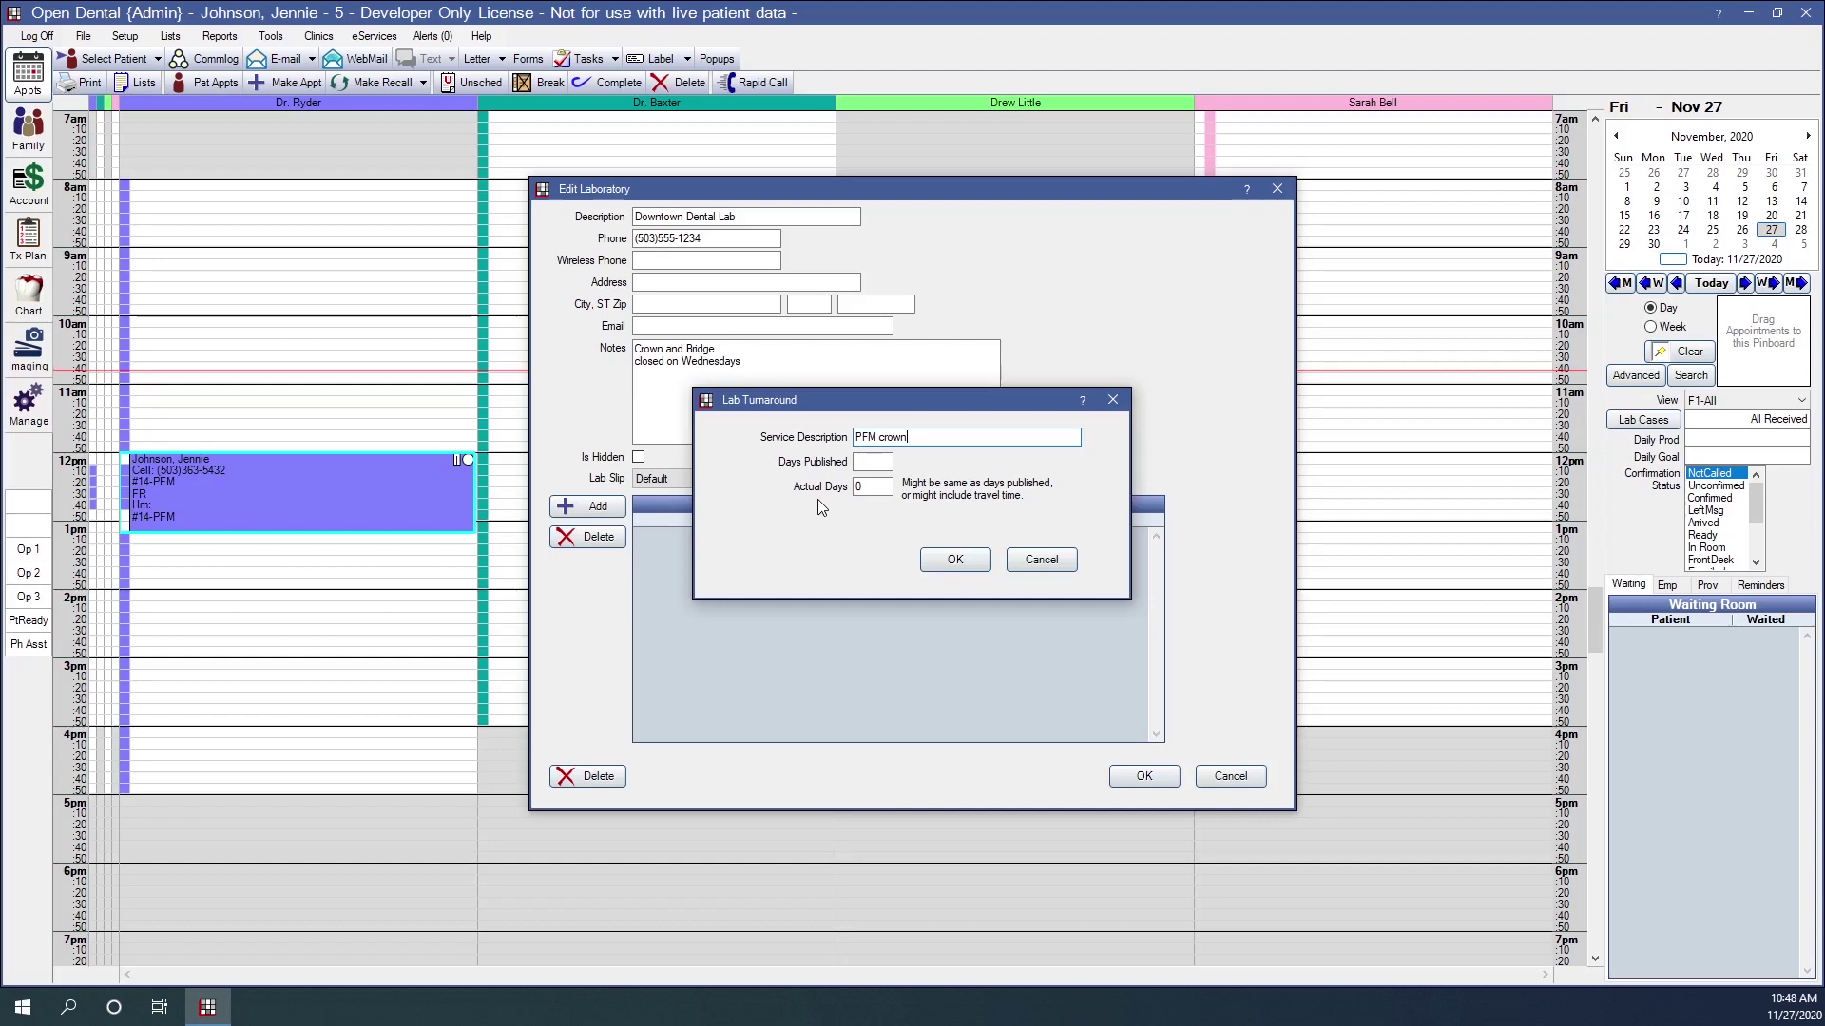
click(881, 463)
text(9)
key(Tab)
text(11)
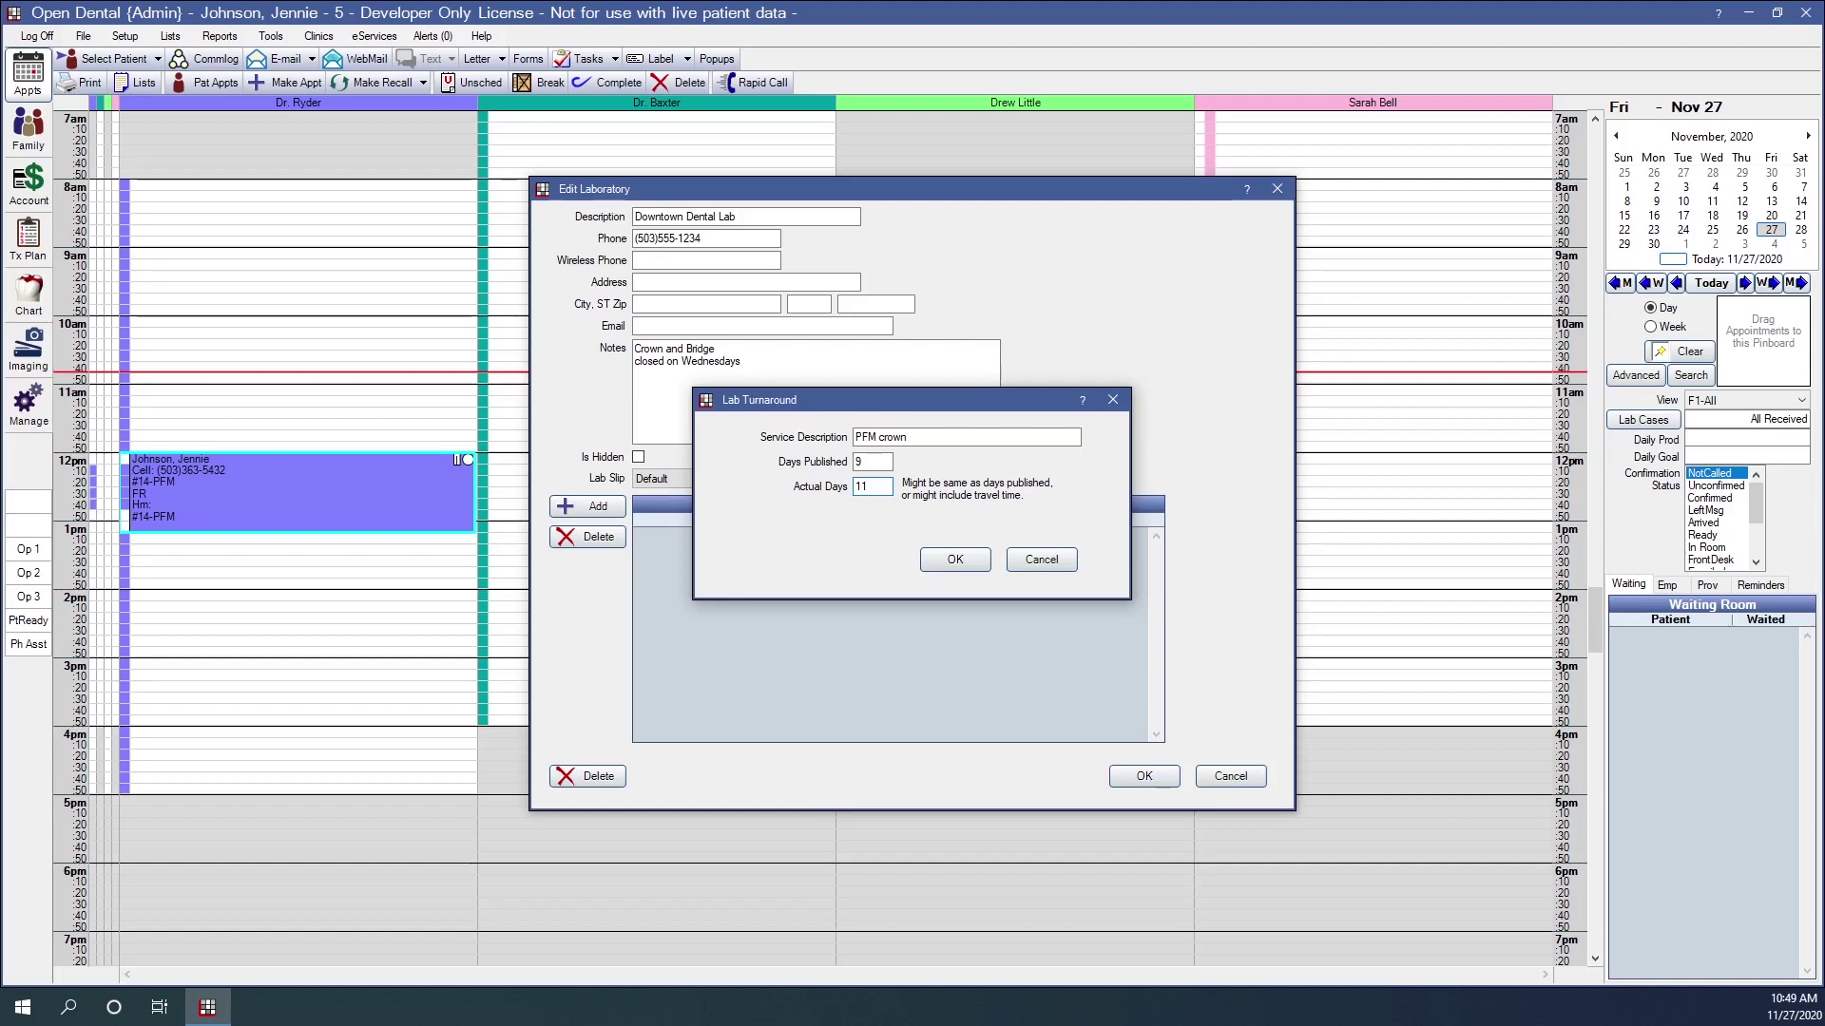
click(954, 560)
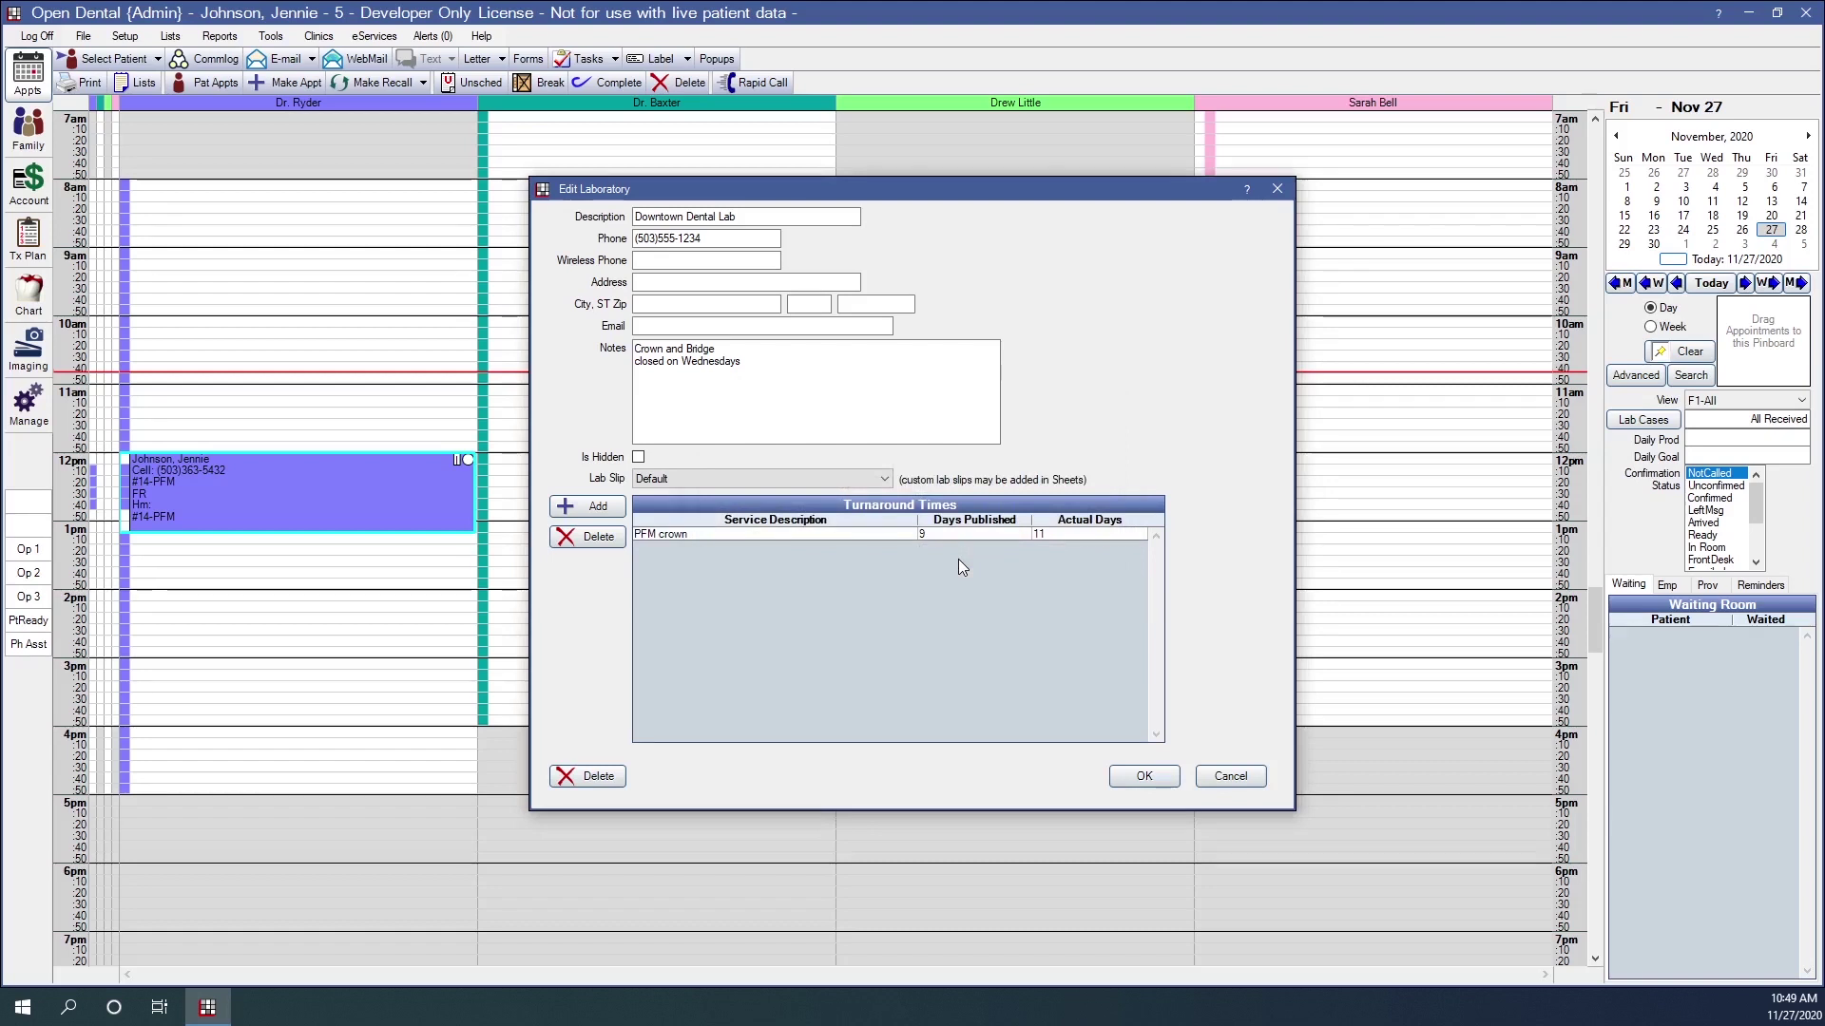
- Add a turnaround time for Bridge with 10 days published and 12 actual days, then save the lab and close the laboratories list
click(596, 507)
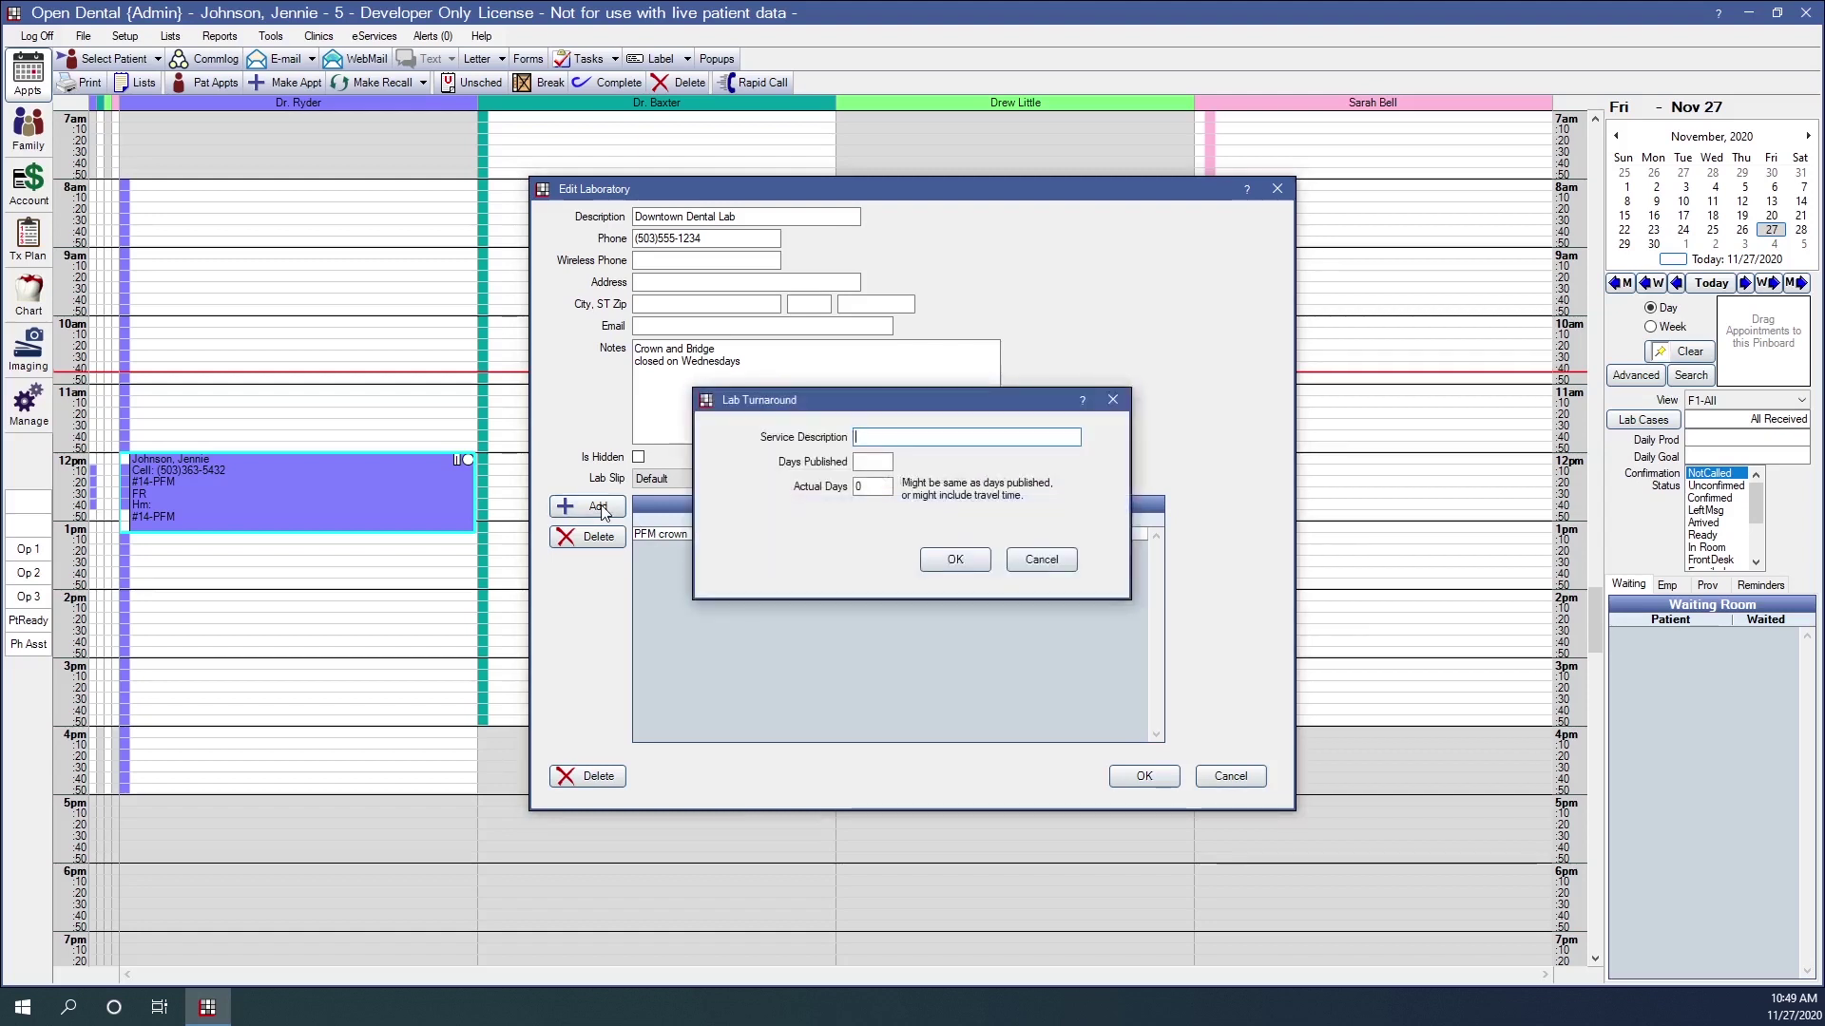
text(Bridge)
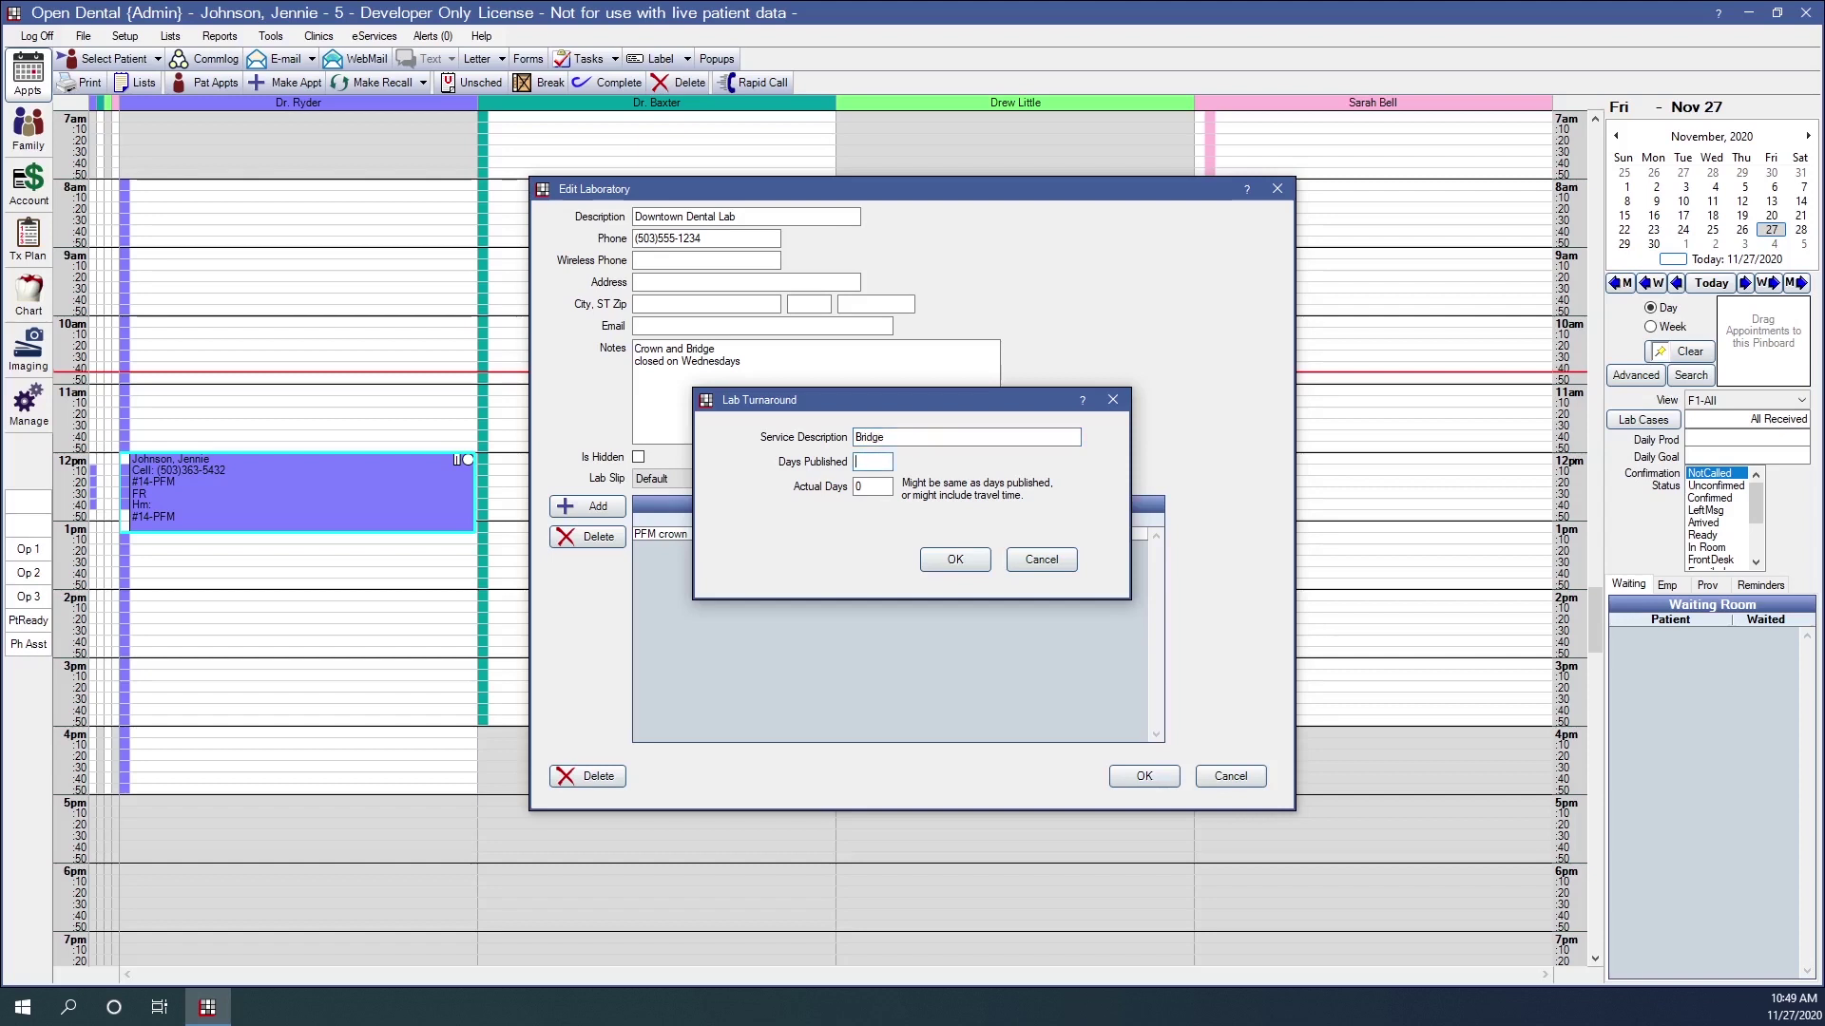
text(10)
key(Tab)
text(12)
click(975, 562)
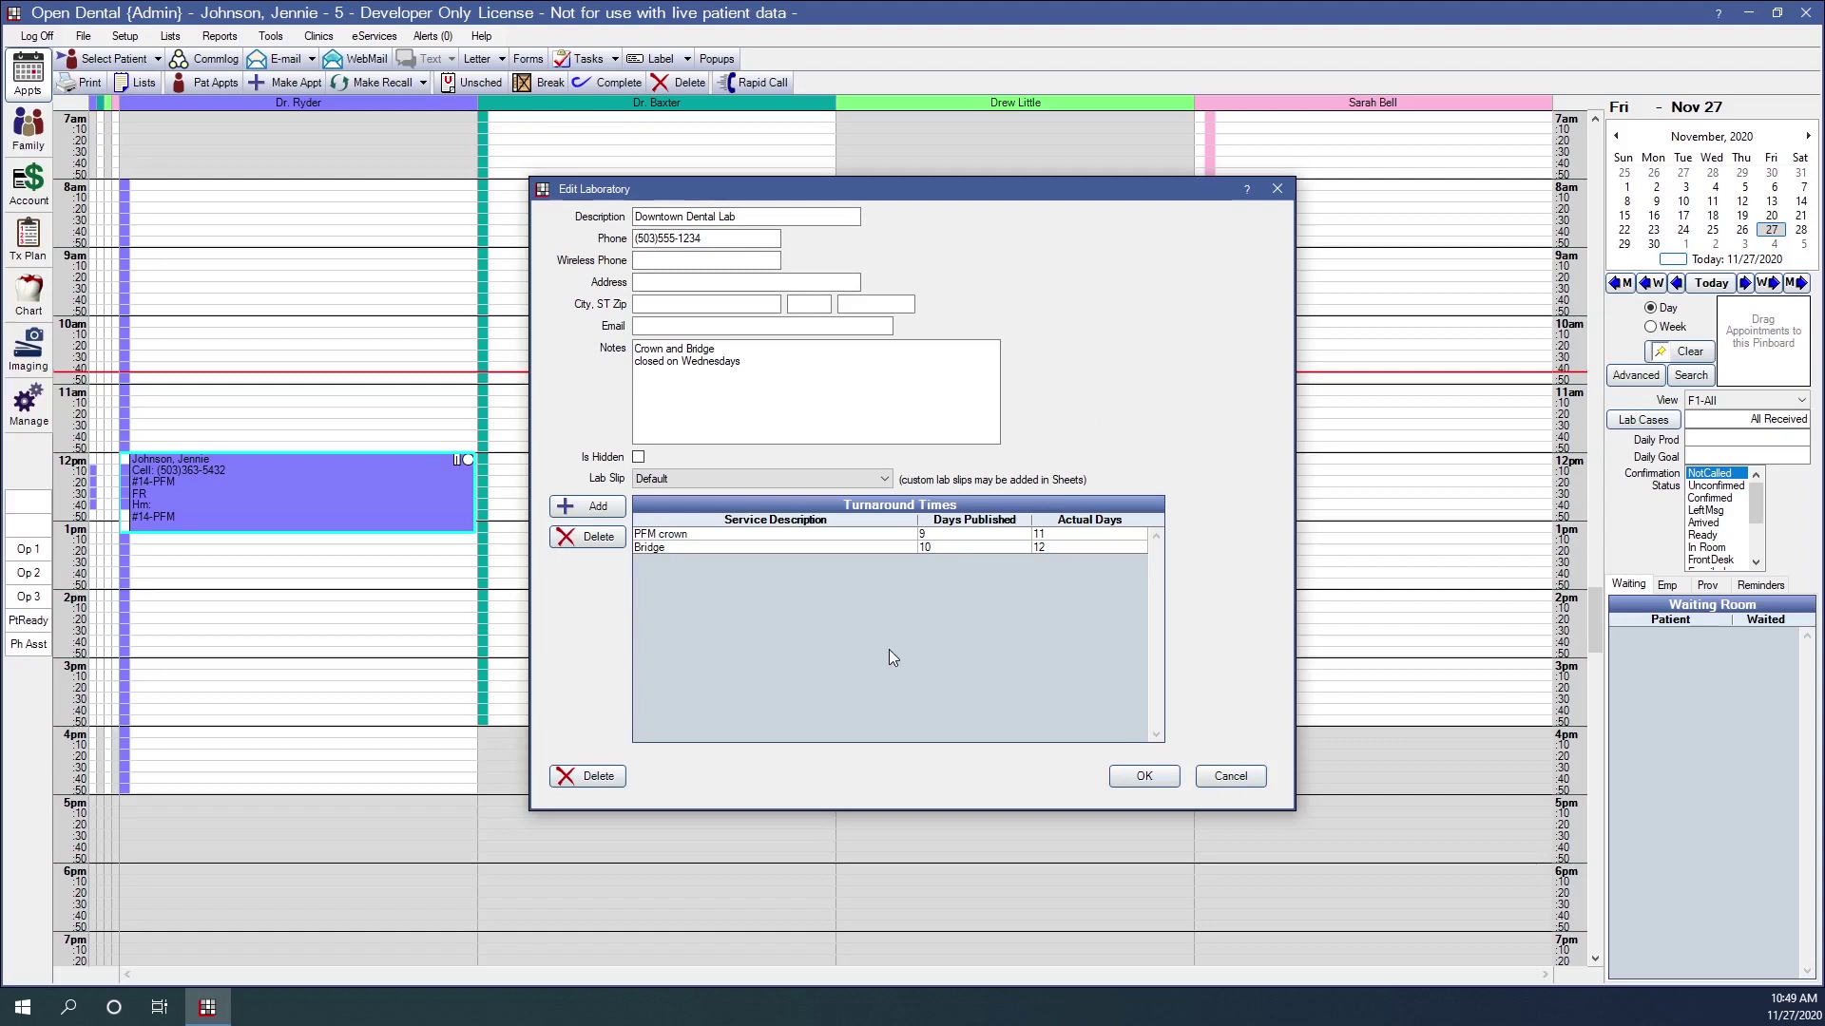
click(1138, 777)
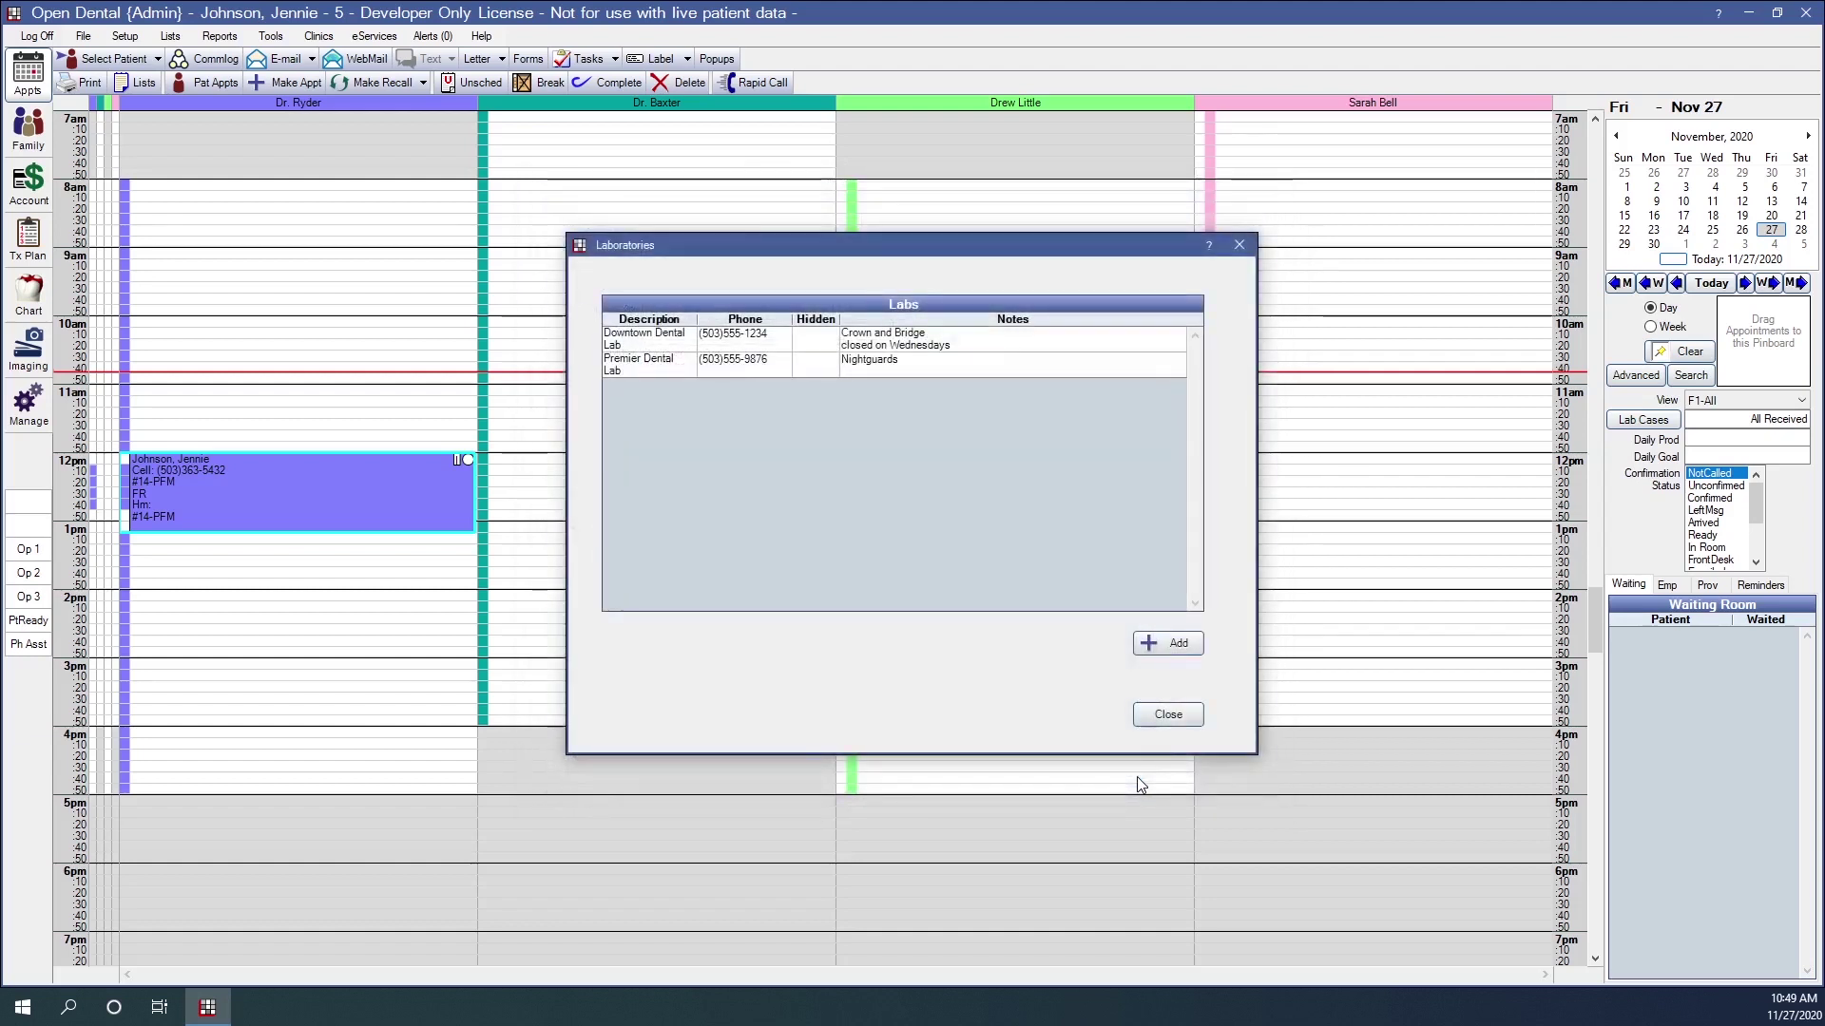
click(1168, 717)
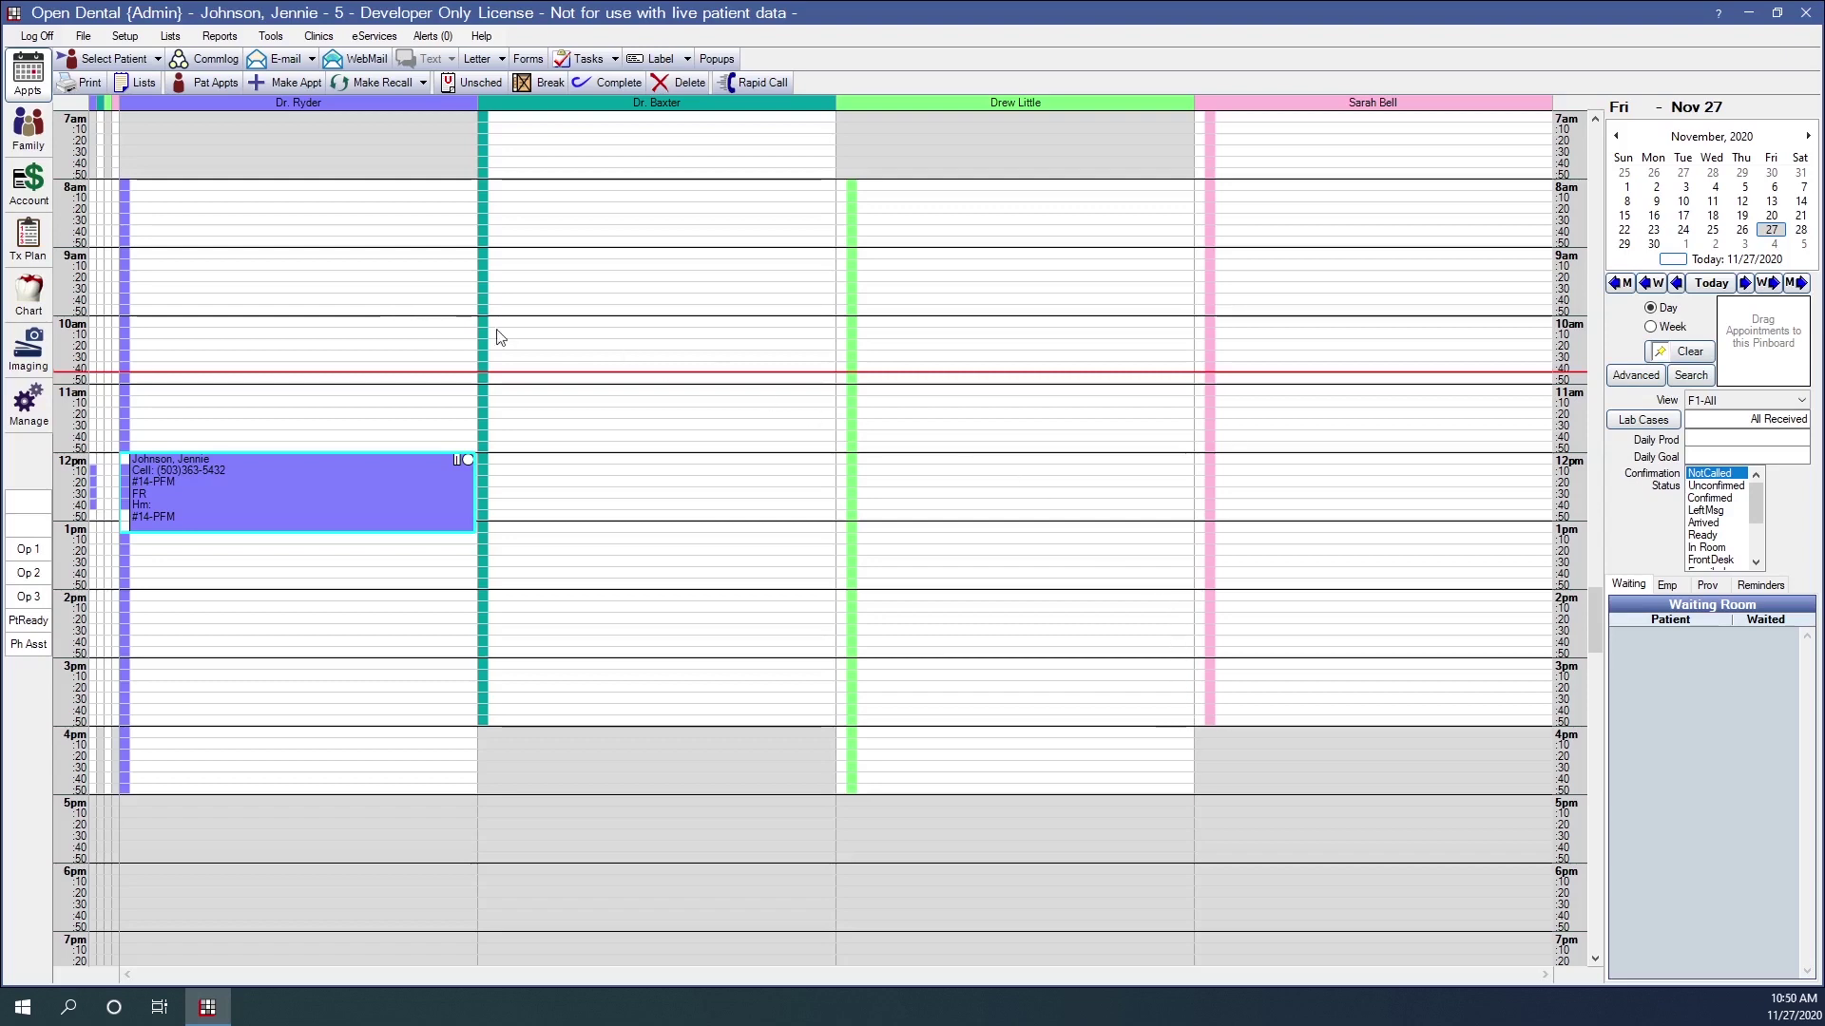
- Edit the F1-All appointment view and add the Lab row to its main list of displayed rows
click(138, 42)
mouse_move(138, 60)
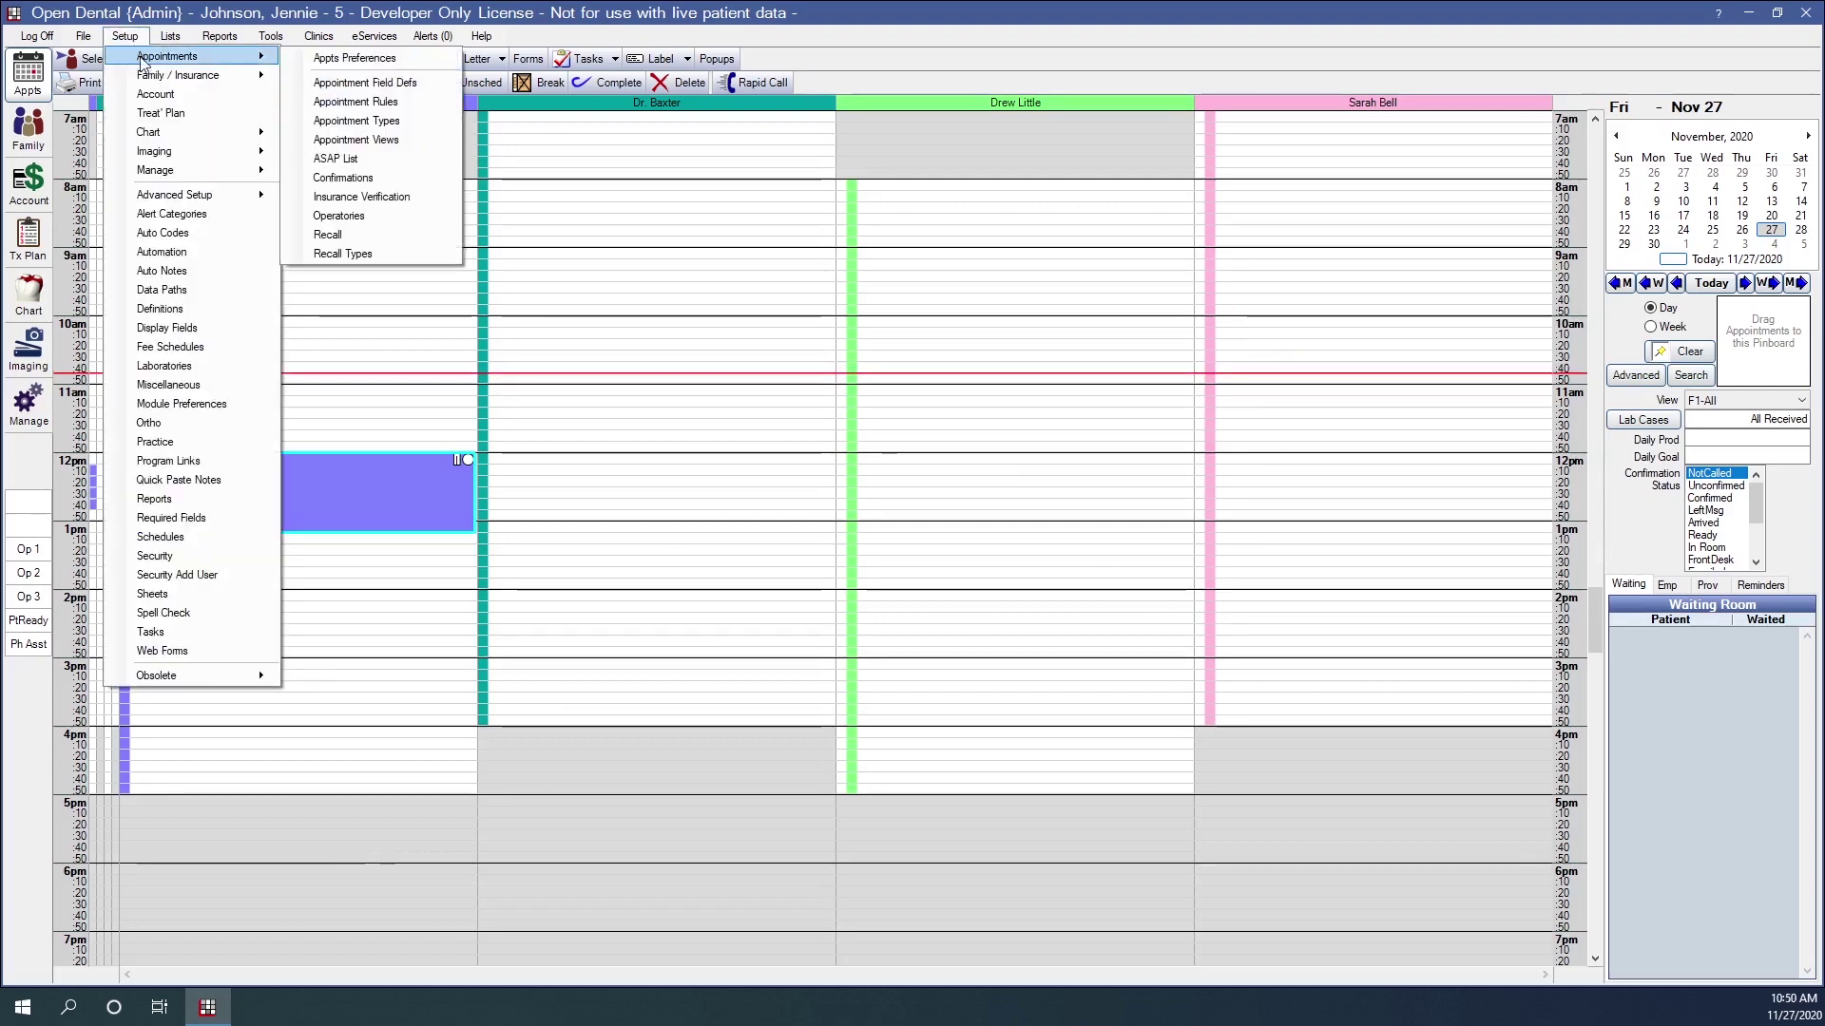
click(373, 142)
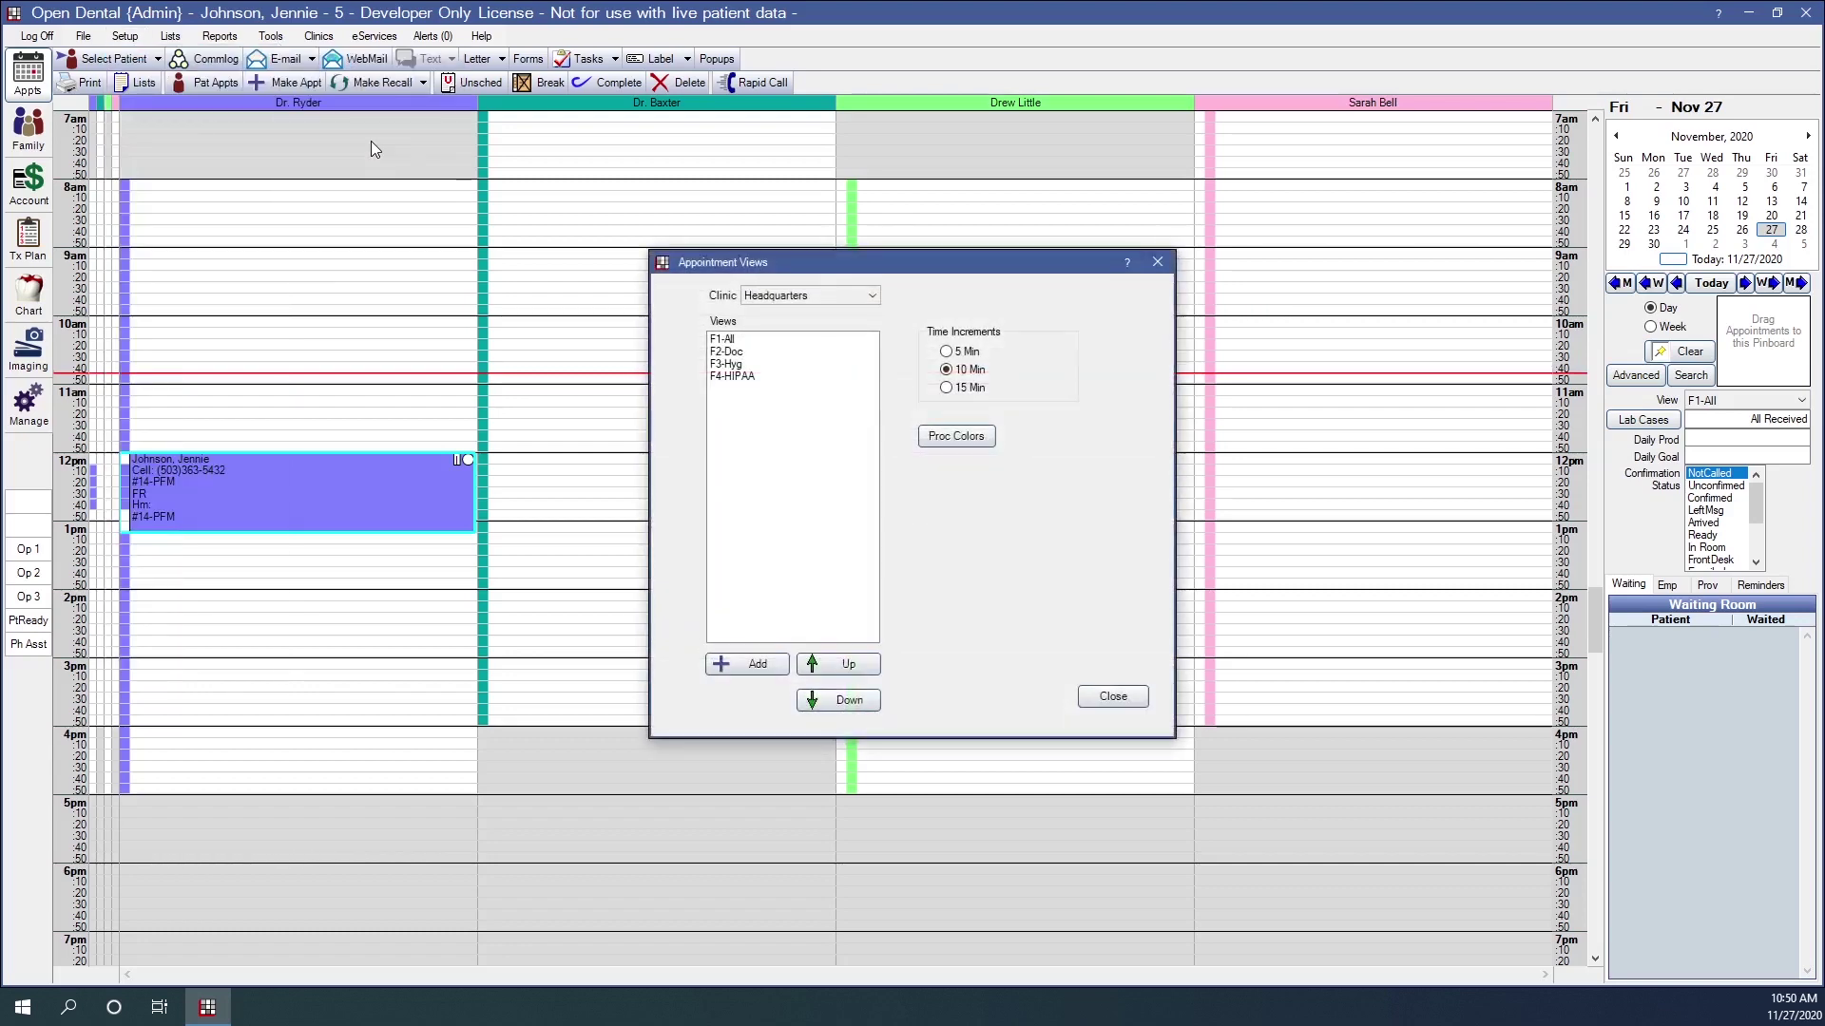
click(746, 342)
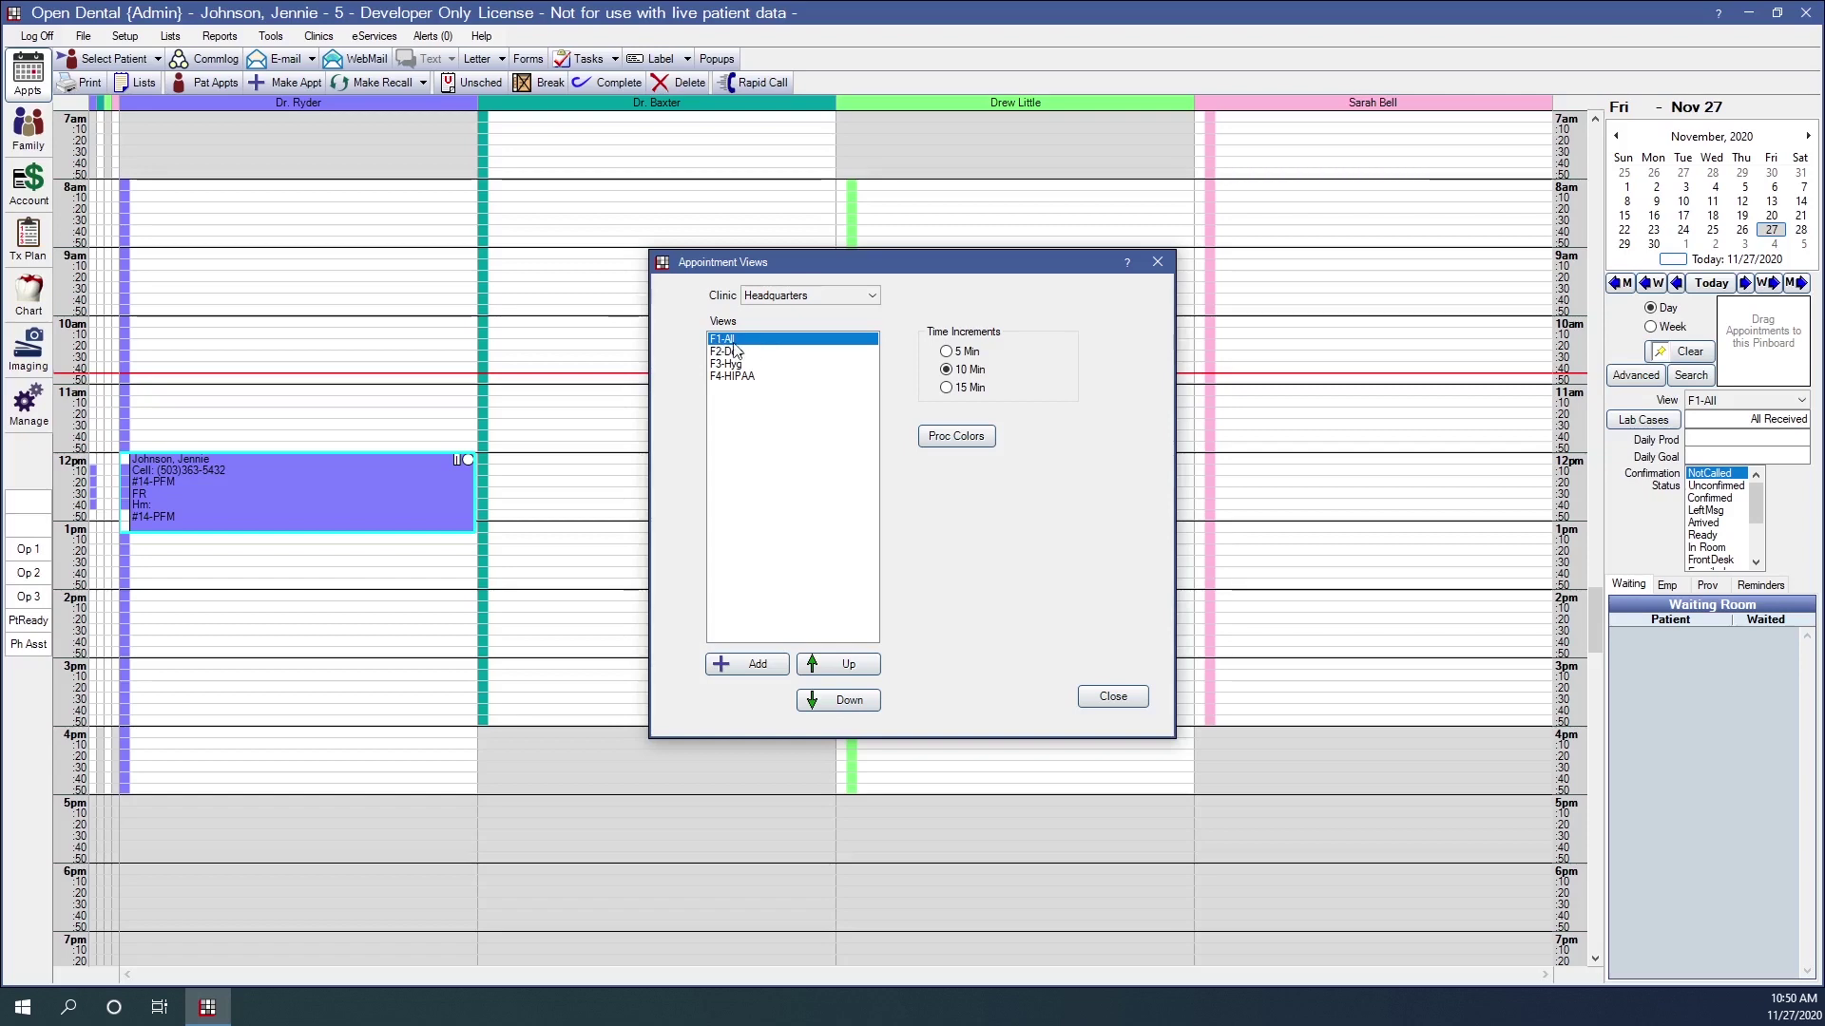
double_click(733, 342)
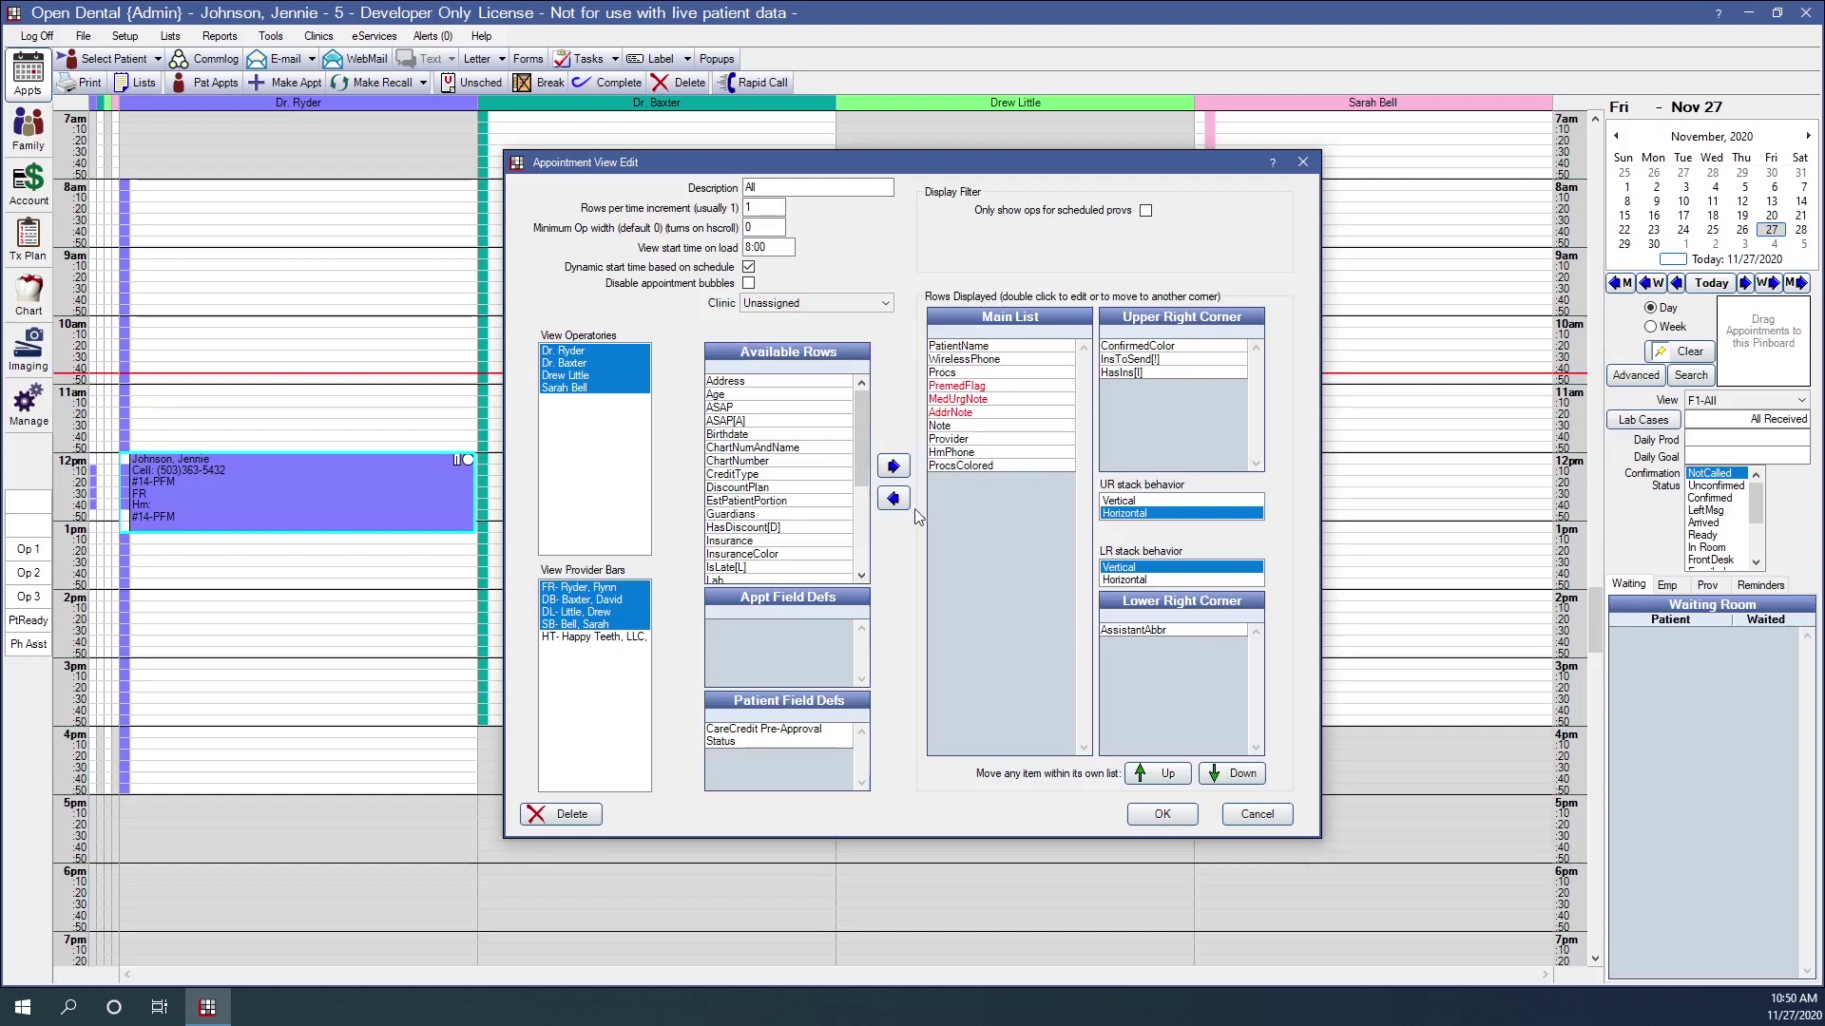
drag(863, 466, 863, 479)
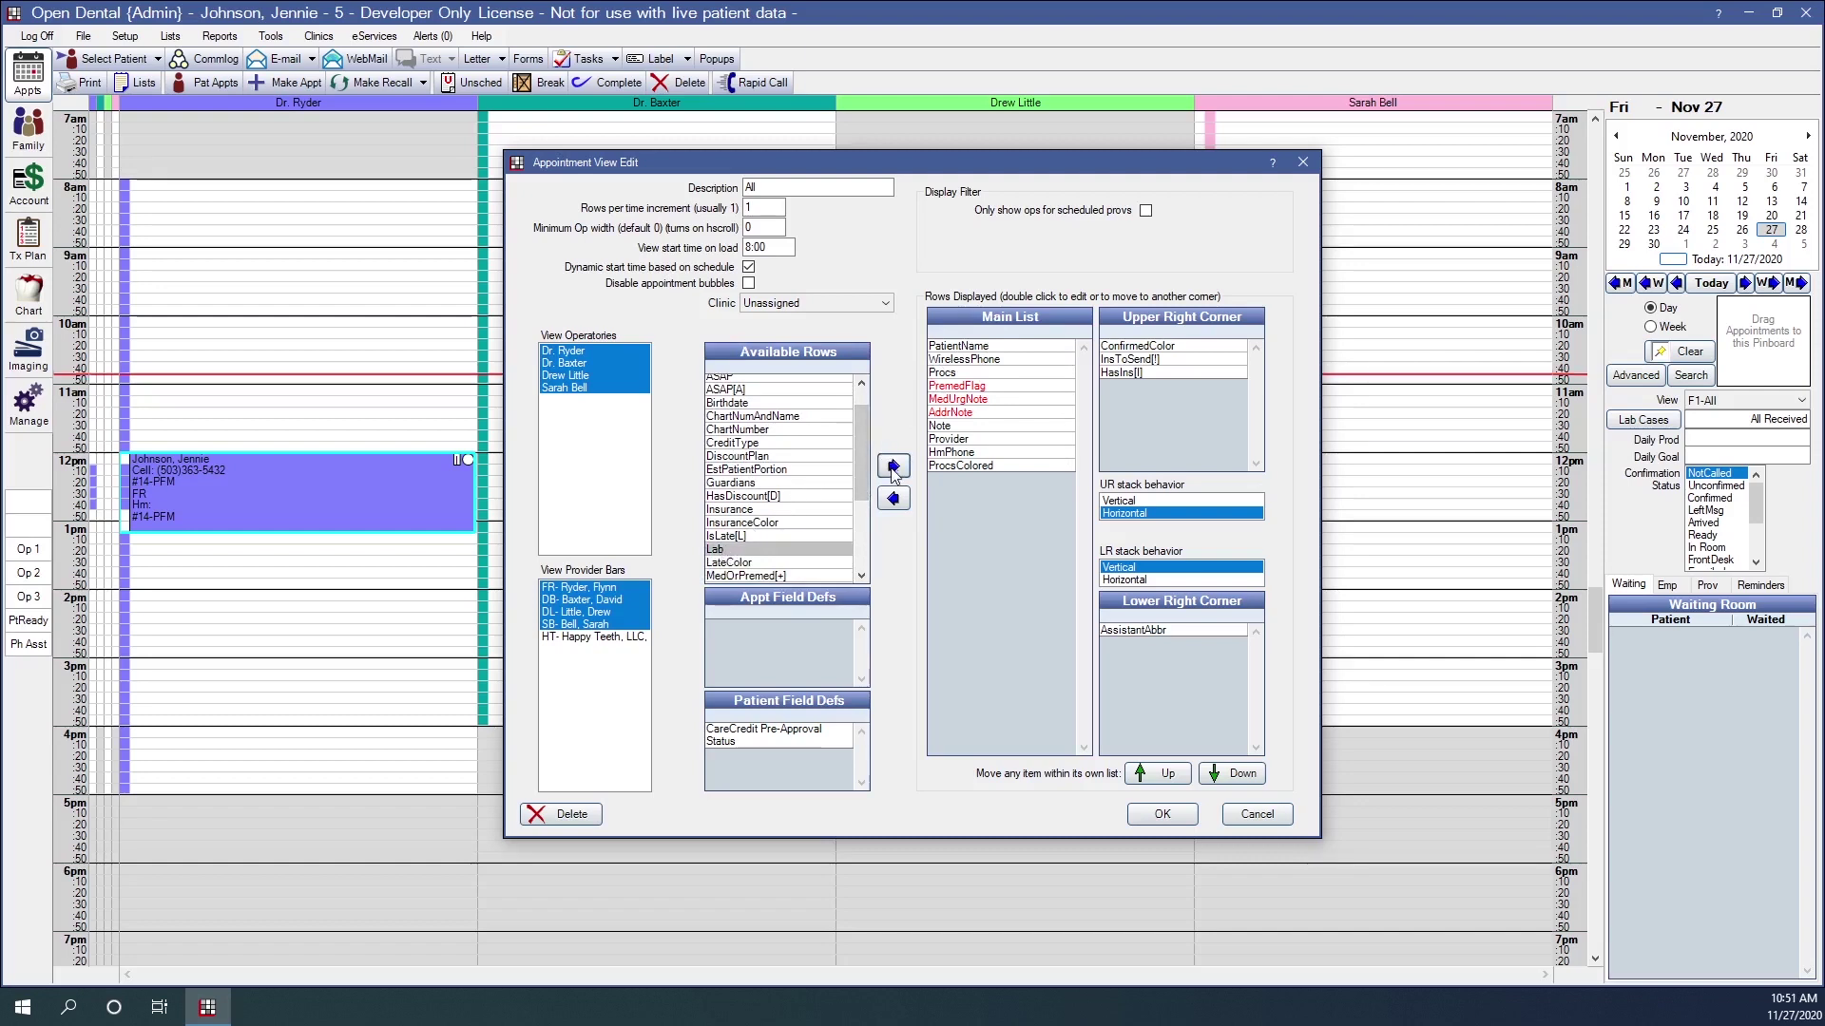
click(894, 472)
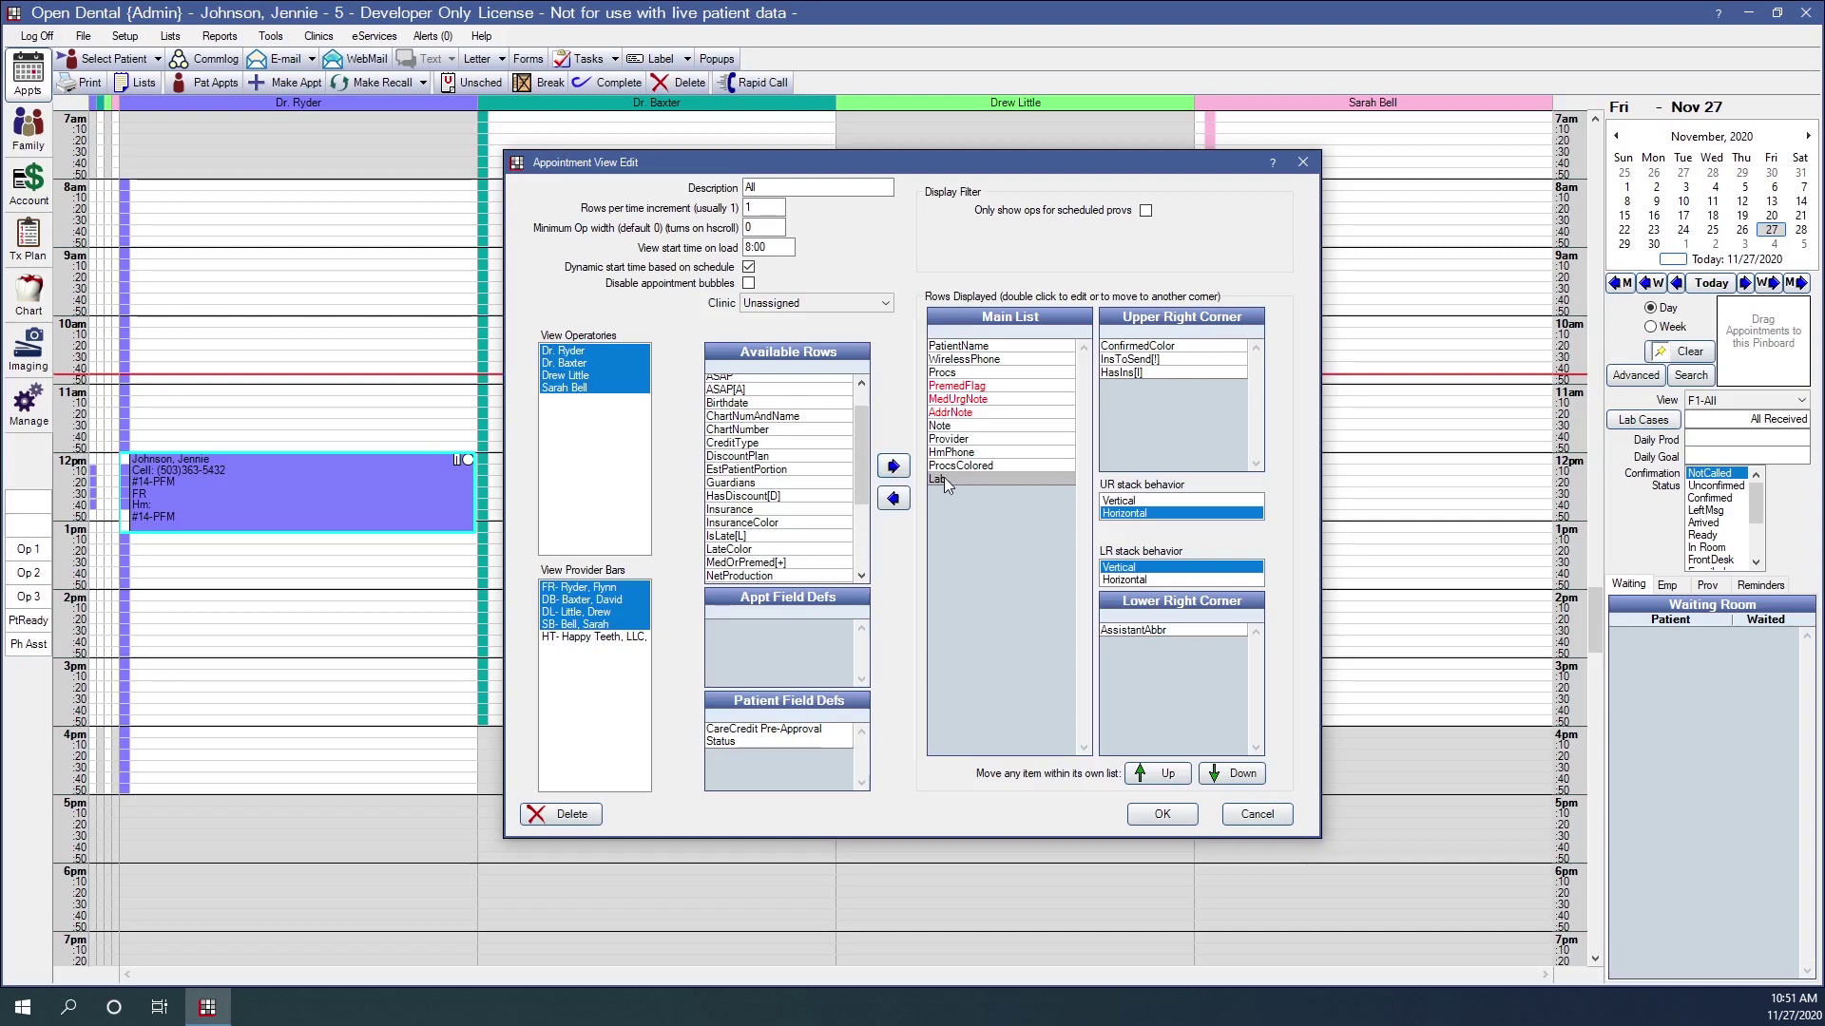
- Move the Lab row up the main list so it sits directly below PatientName
click(1168, 775)
click(1168, 775)
click(1168, 775)
click(1168, 774)
click(1168, 774)
click(1168, 775)
click(1168, 774)
click(1168, 775)
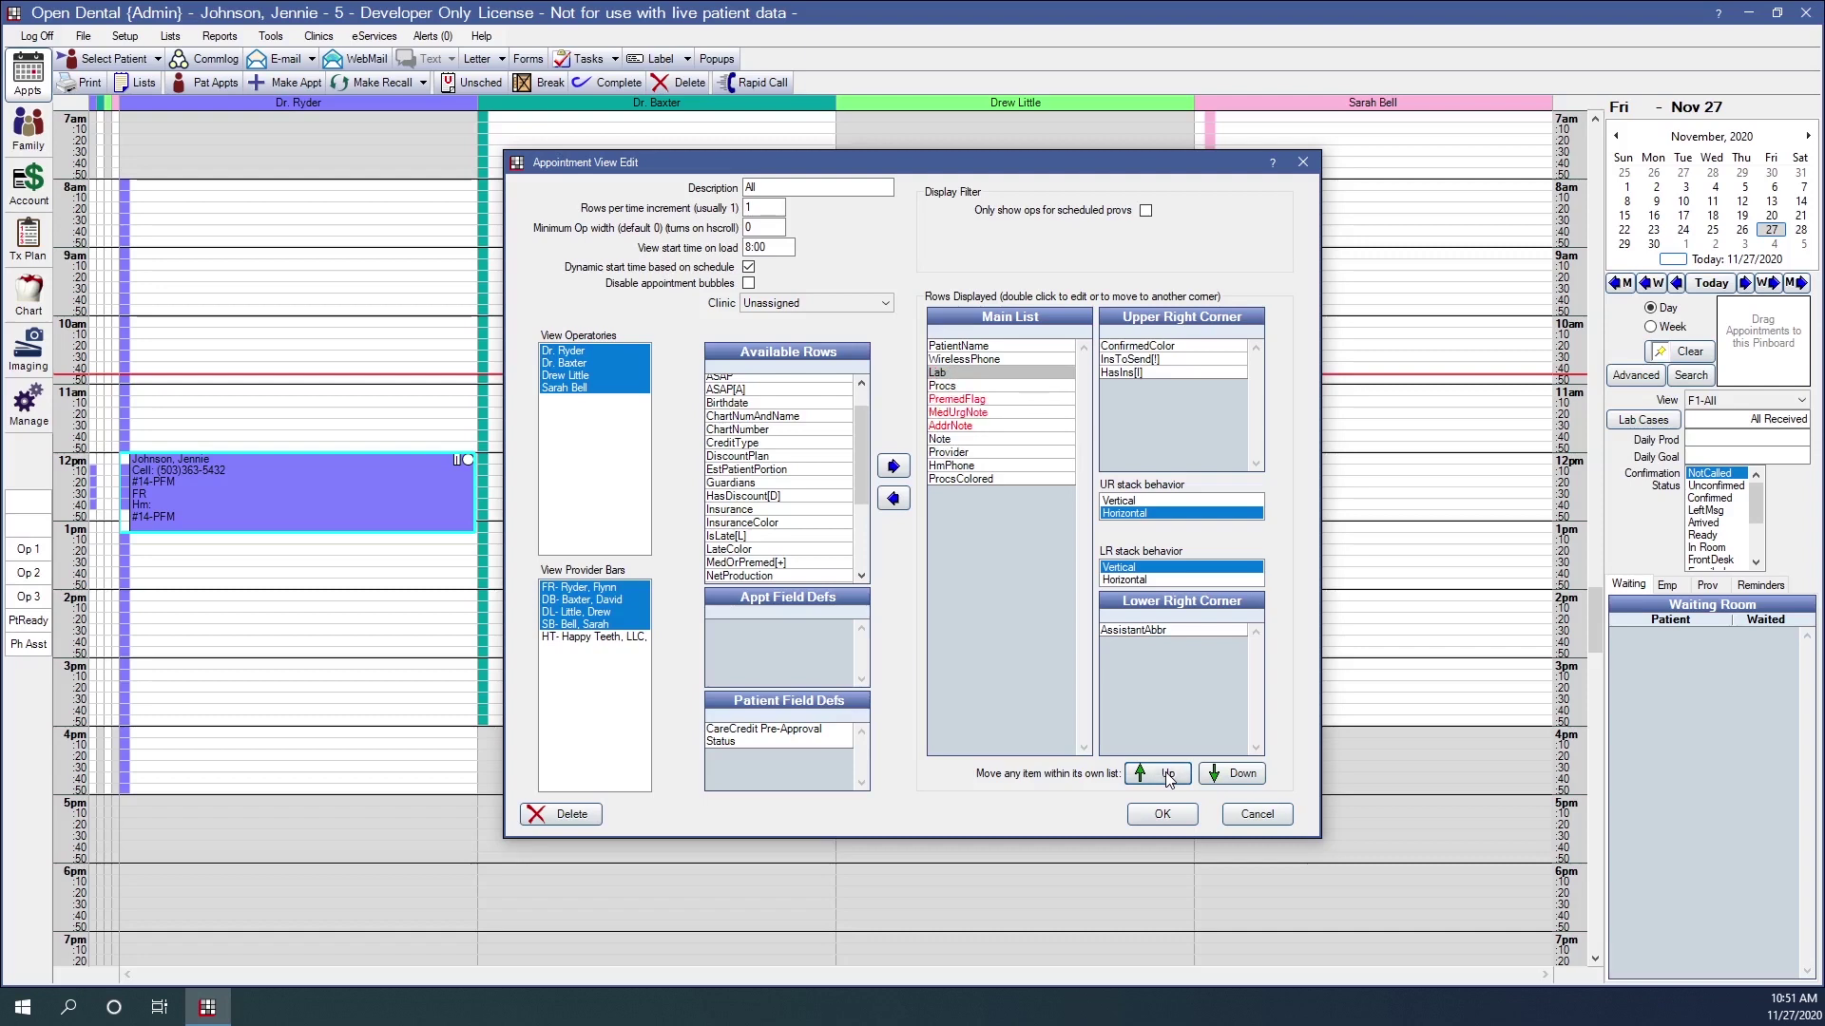
click(1168, 775)
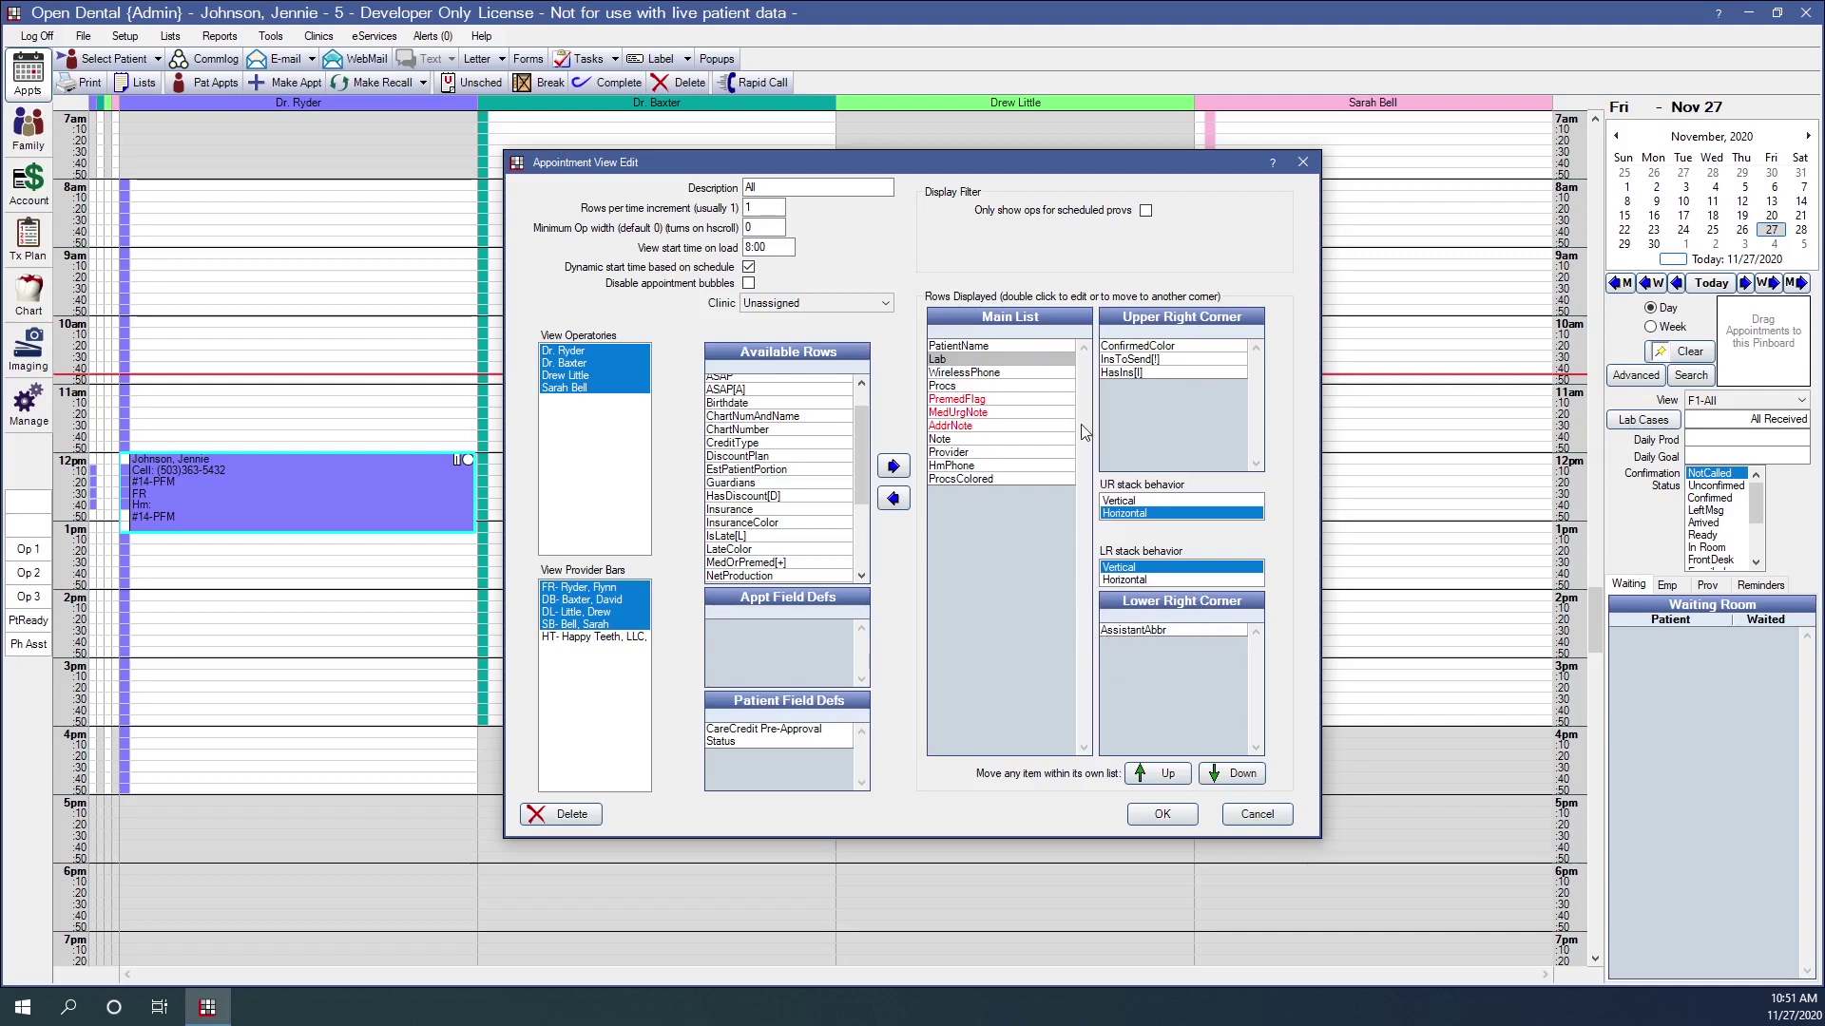
- Set the Lab row's text color to green, keeping its Main alignment, and save the appointment view
double_click(956, 360)
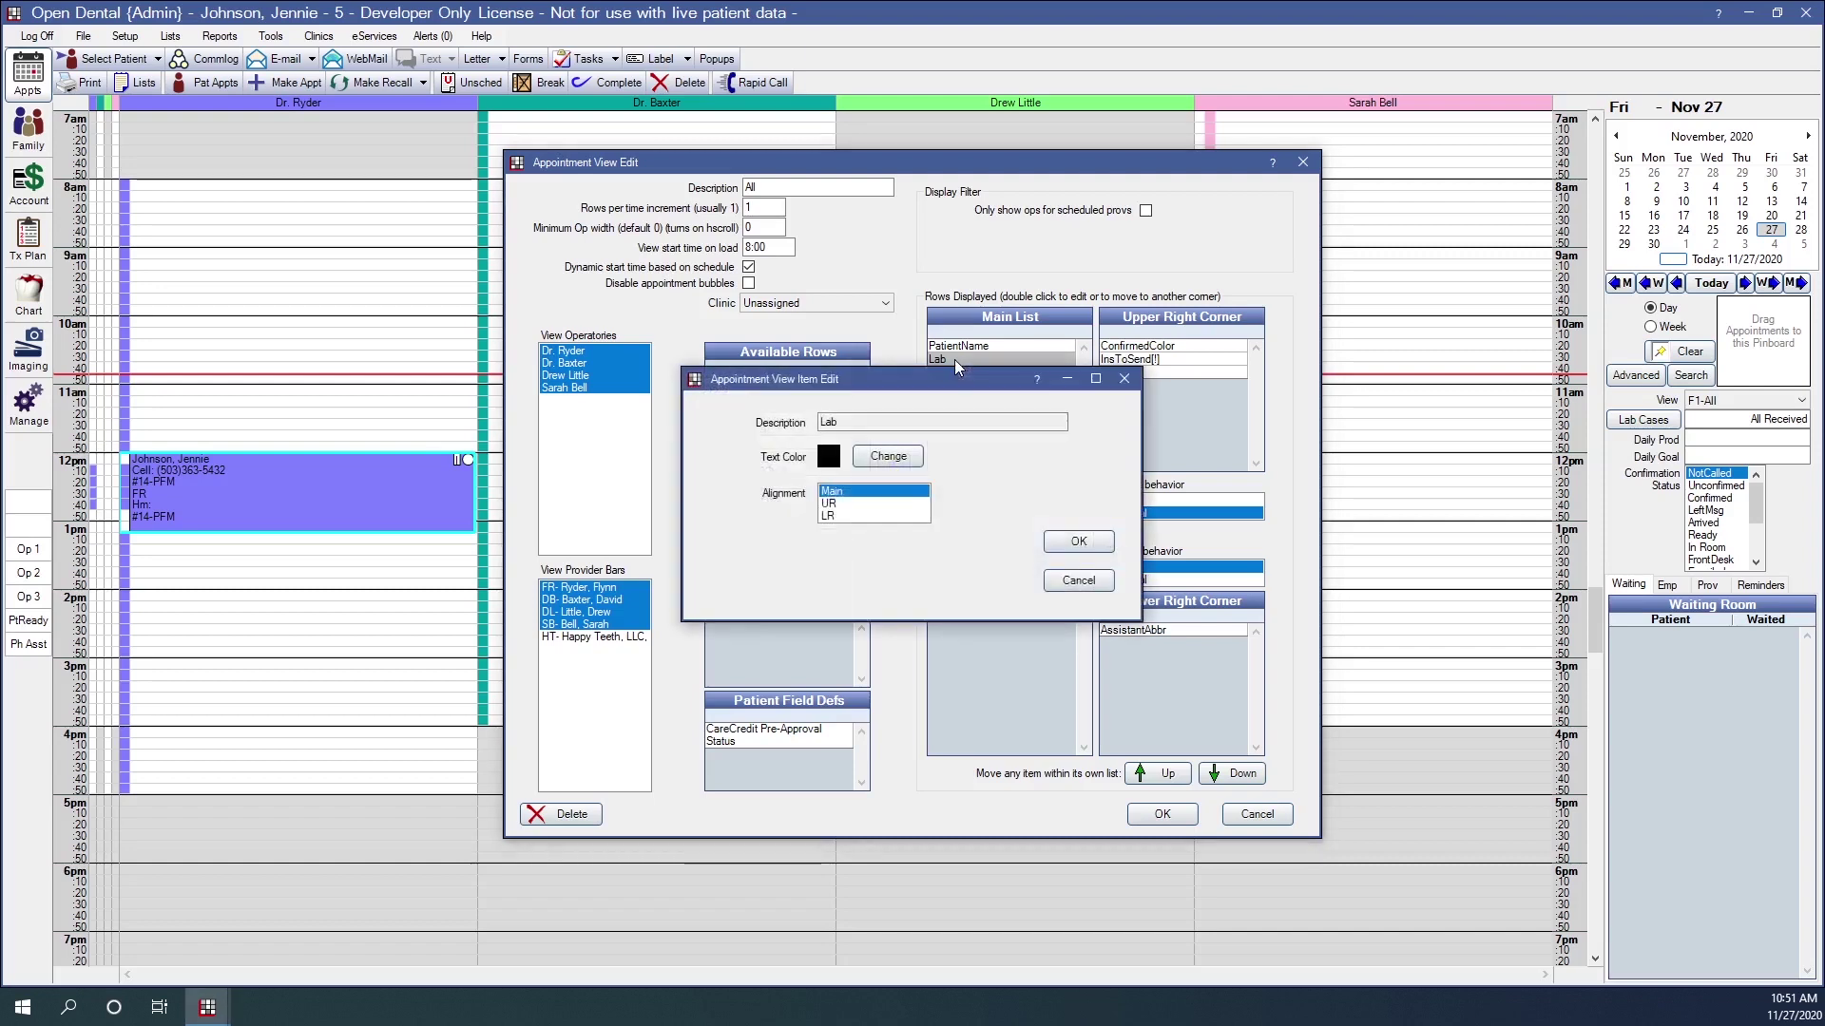
click(829, 504)
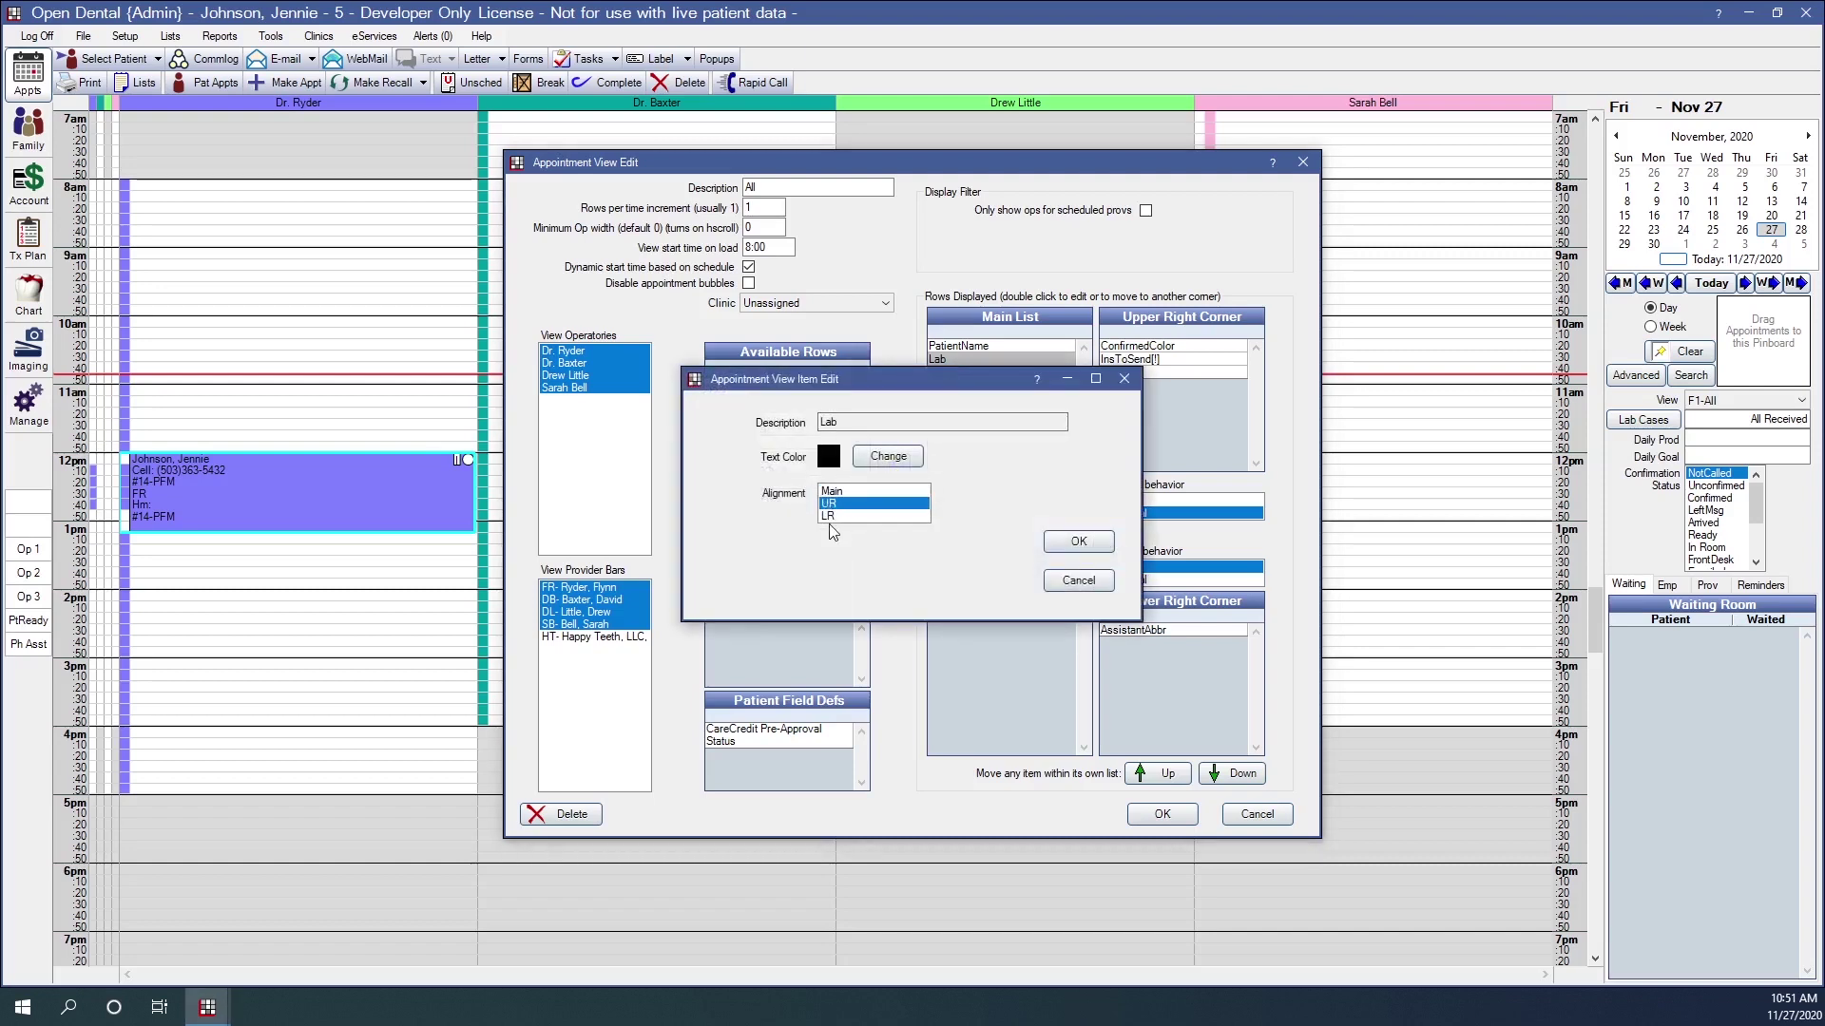
click(834, 519)
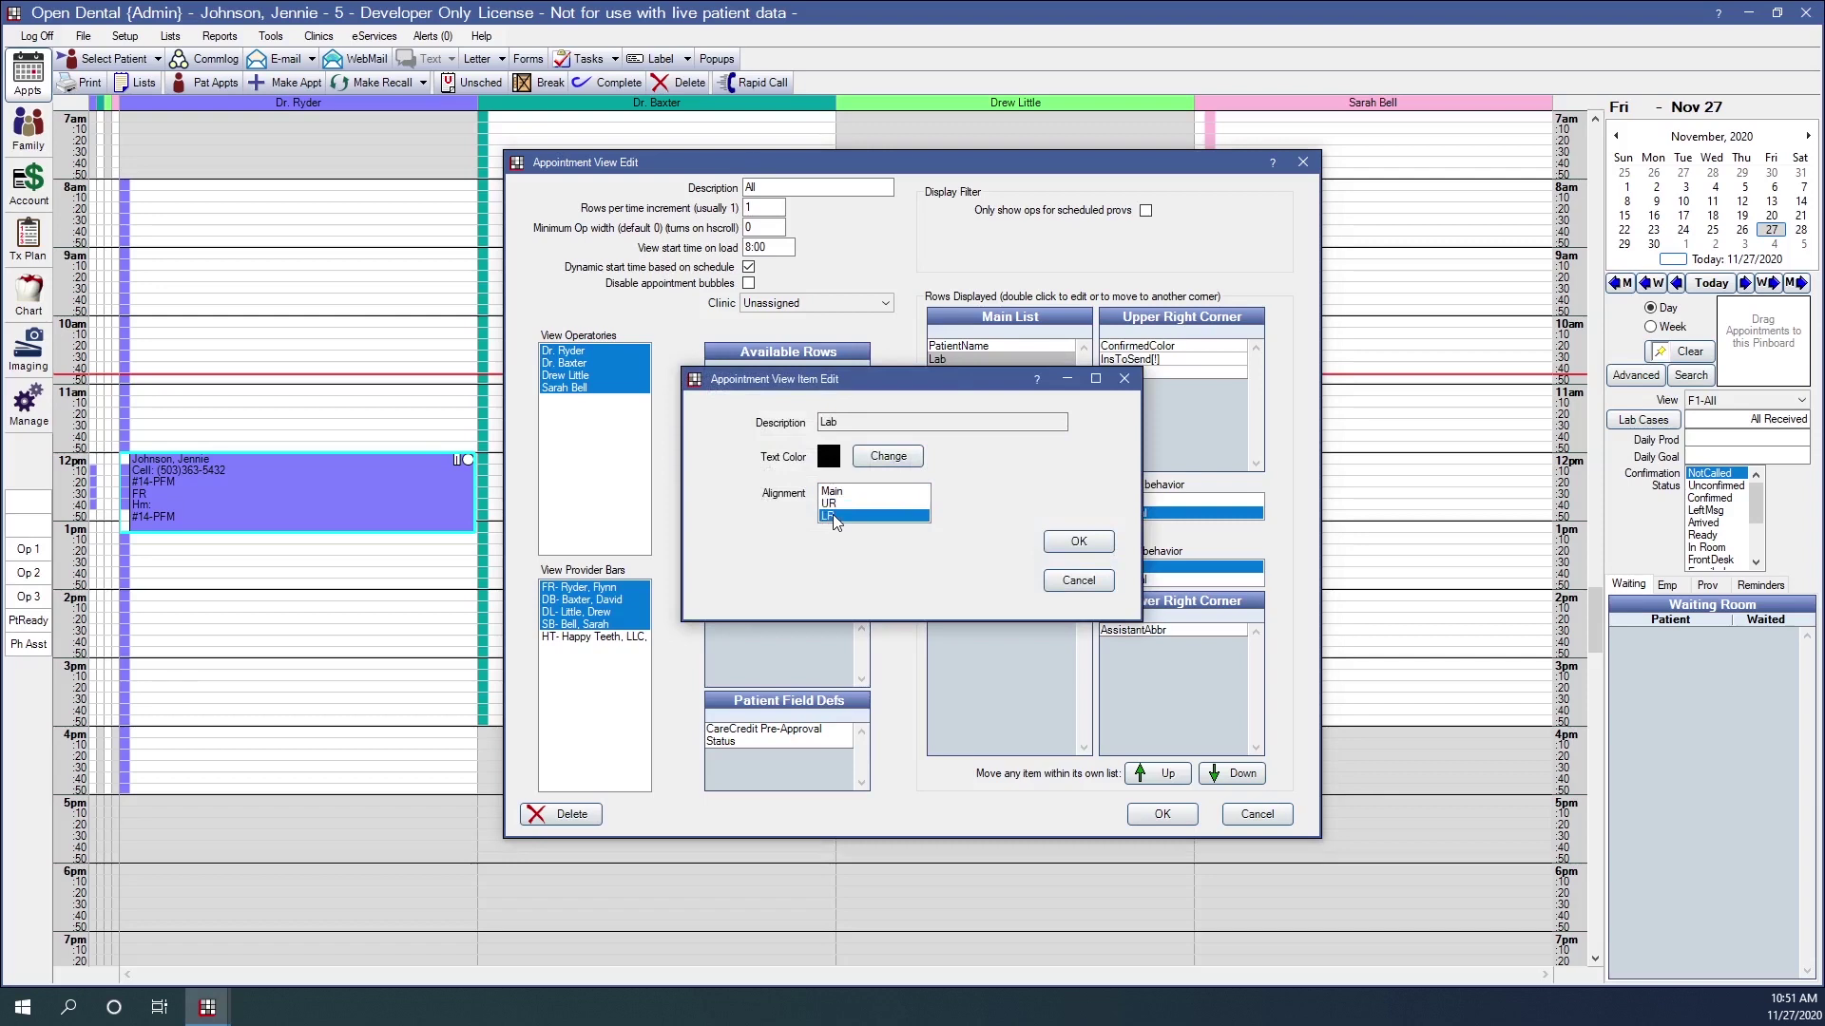
click(833, 493)
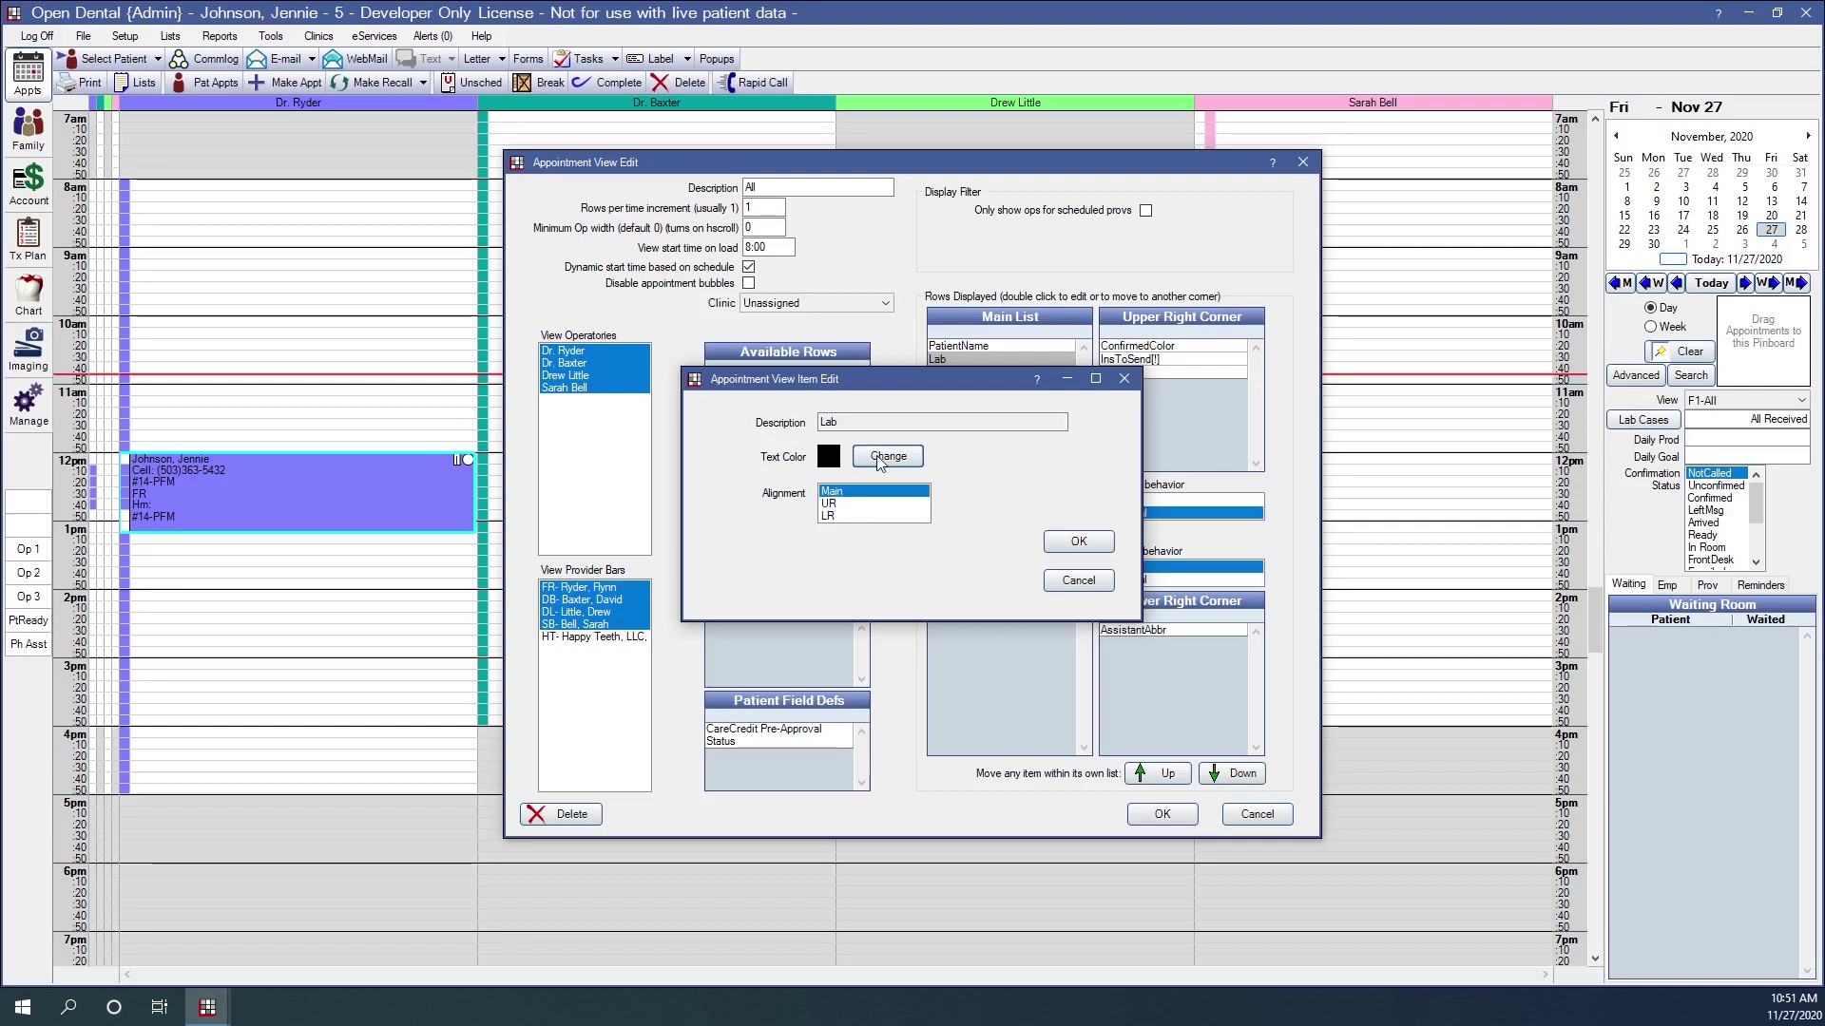
click(902, 461)
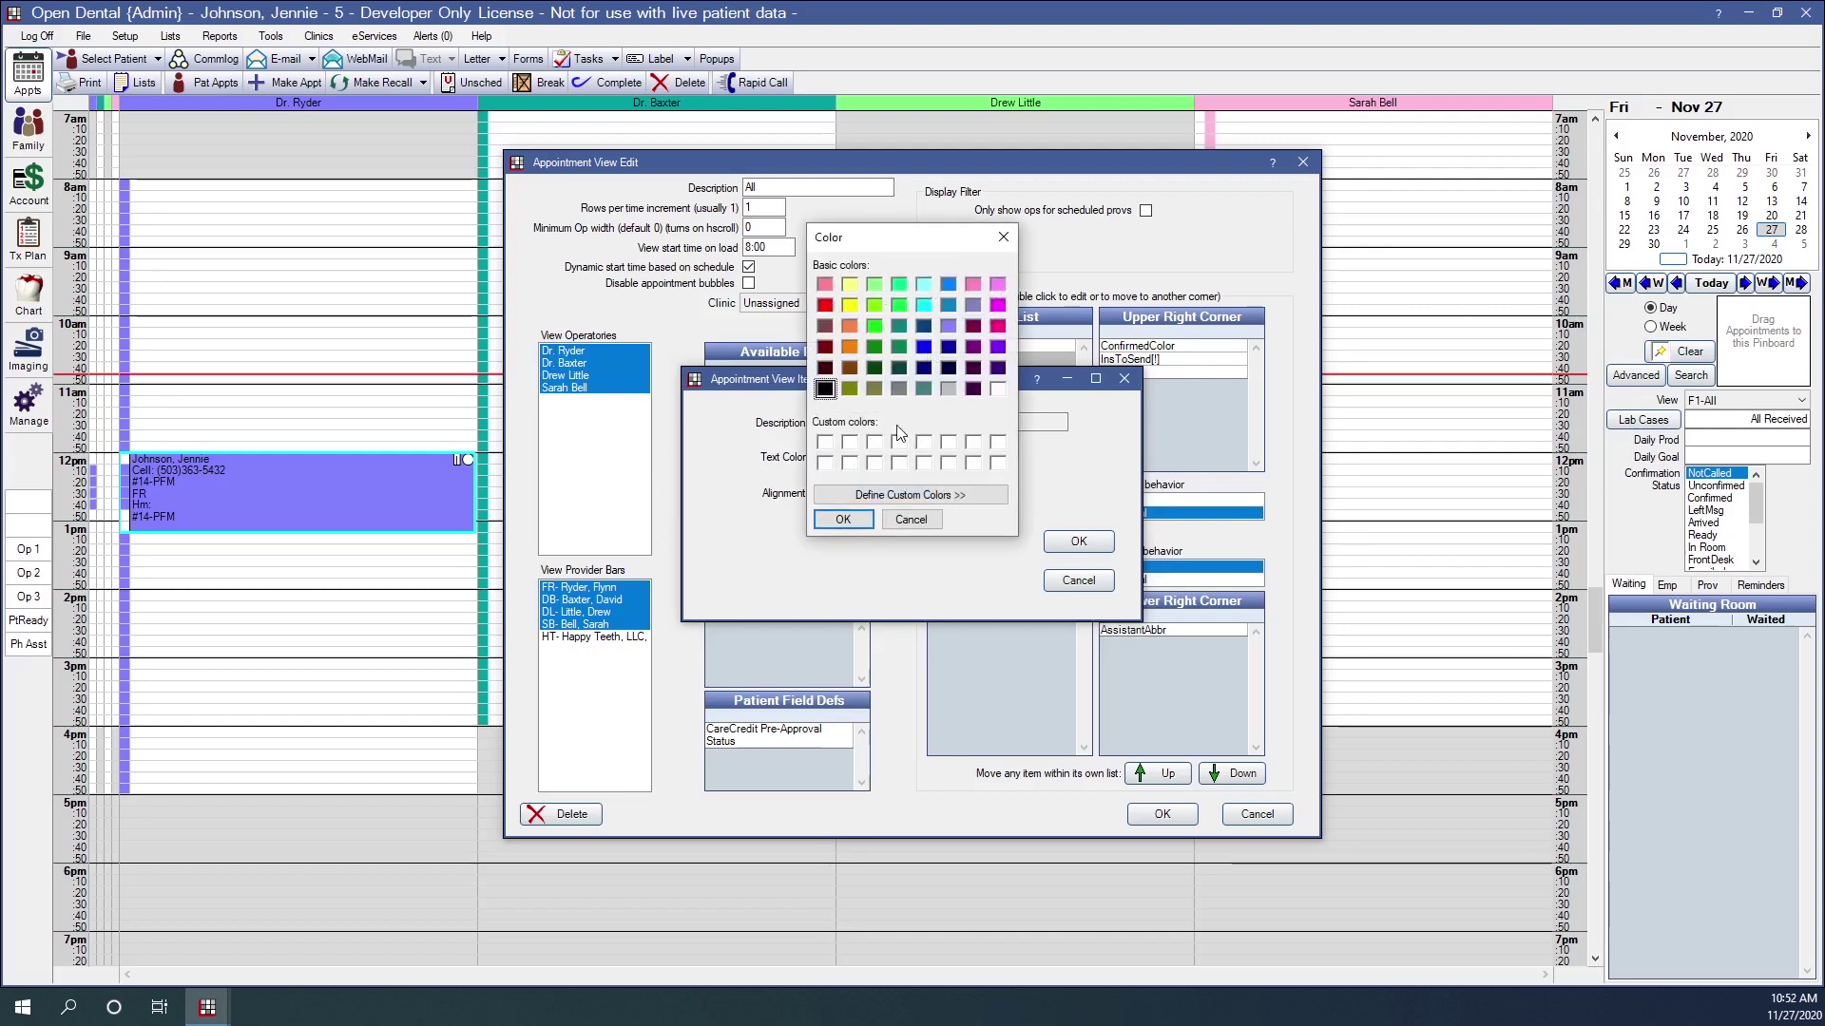
click(899, 346)
click(842, 519)
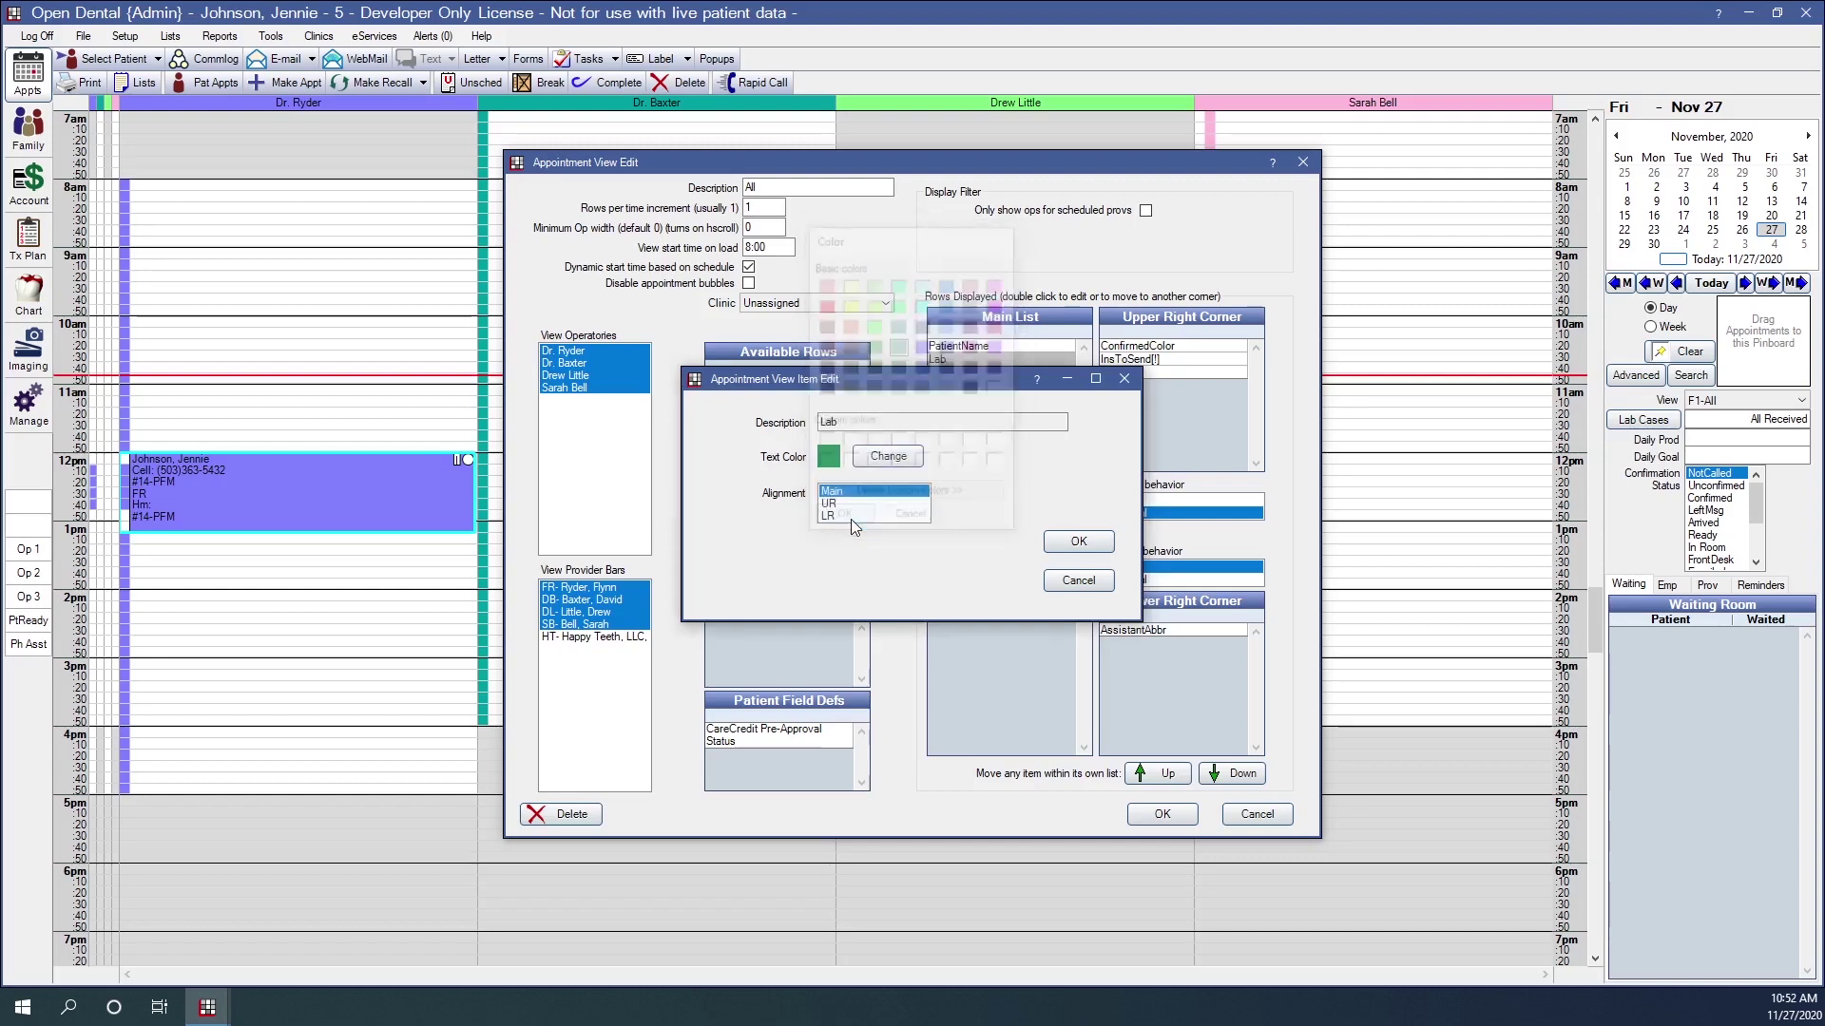
click(1080, 542)
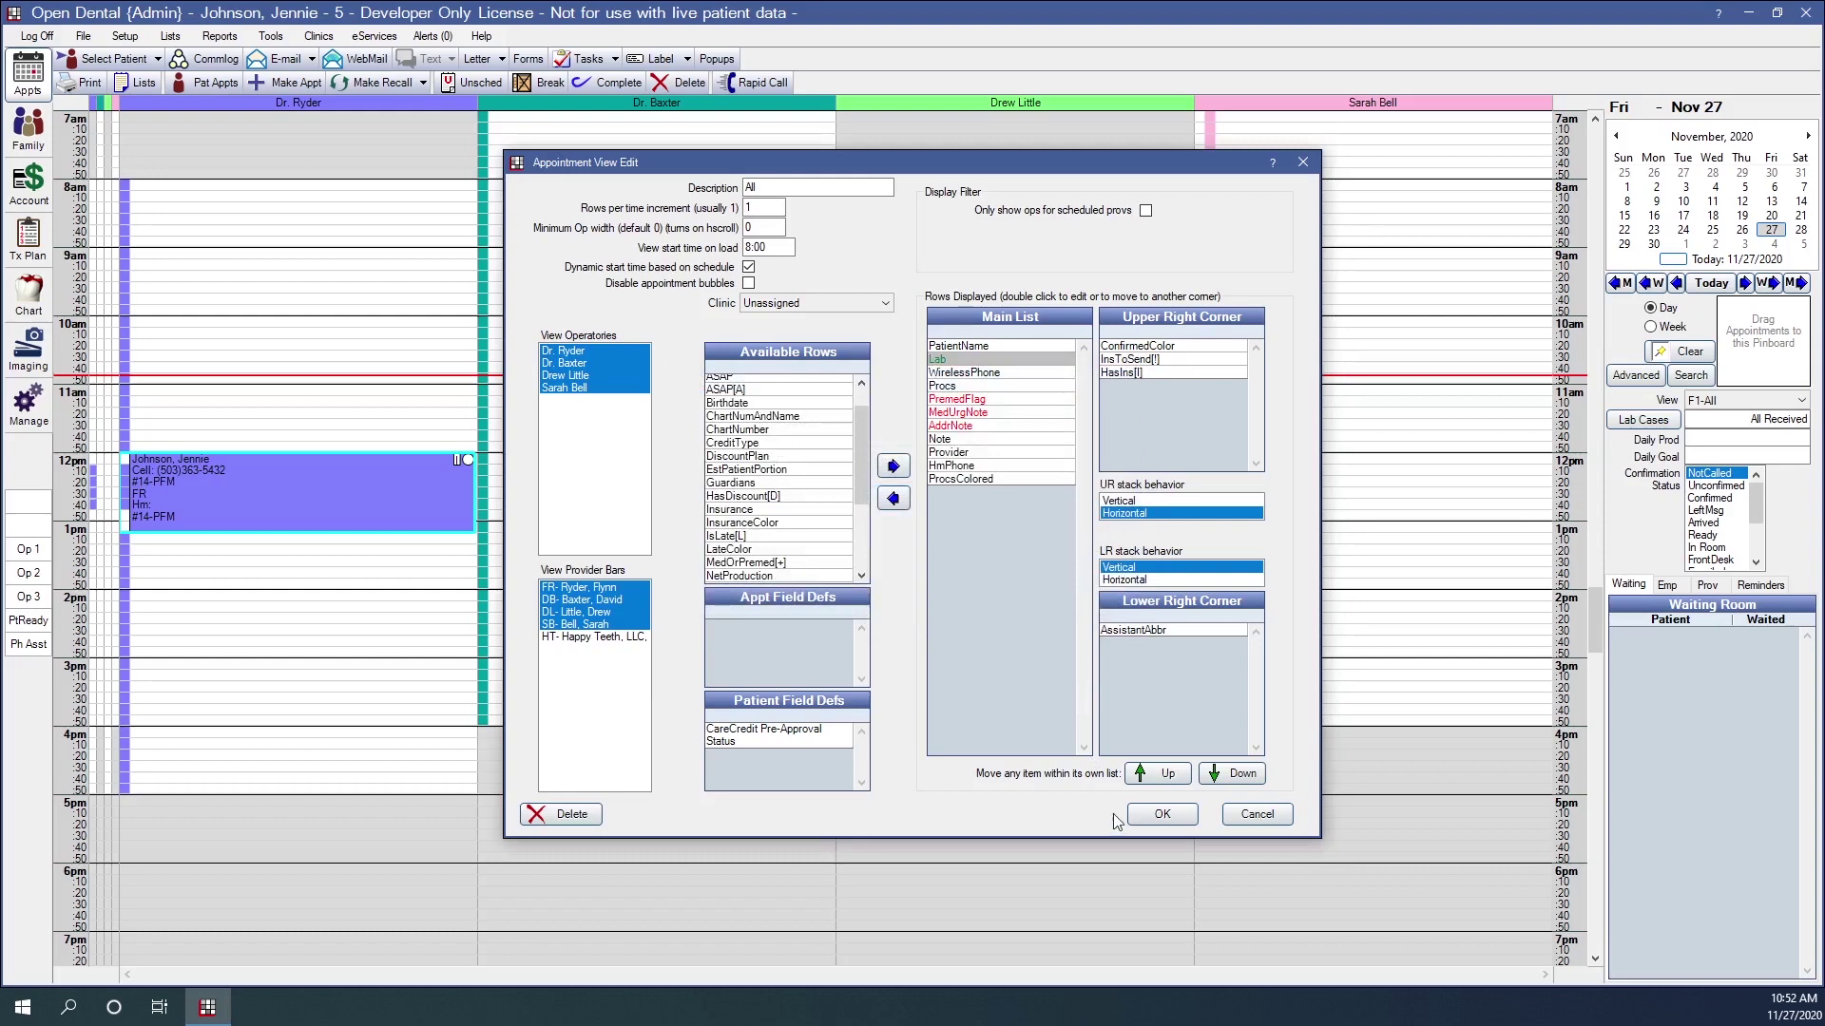
click(1162, 815)
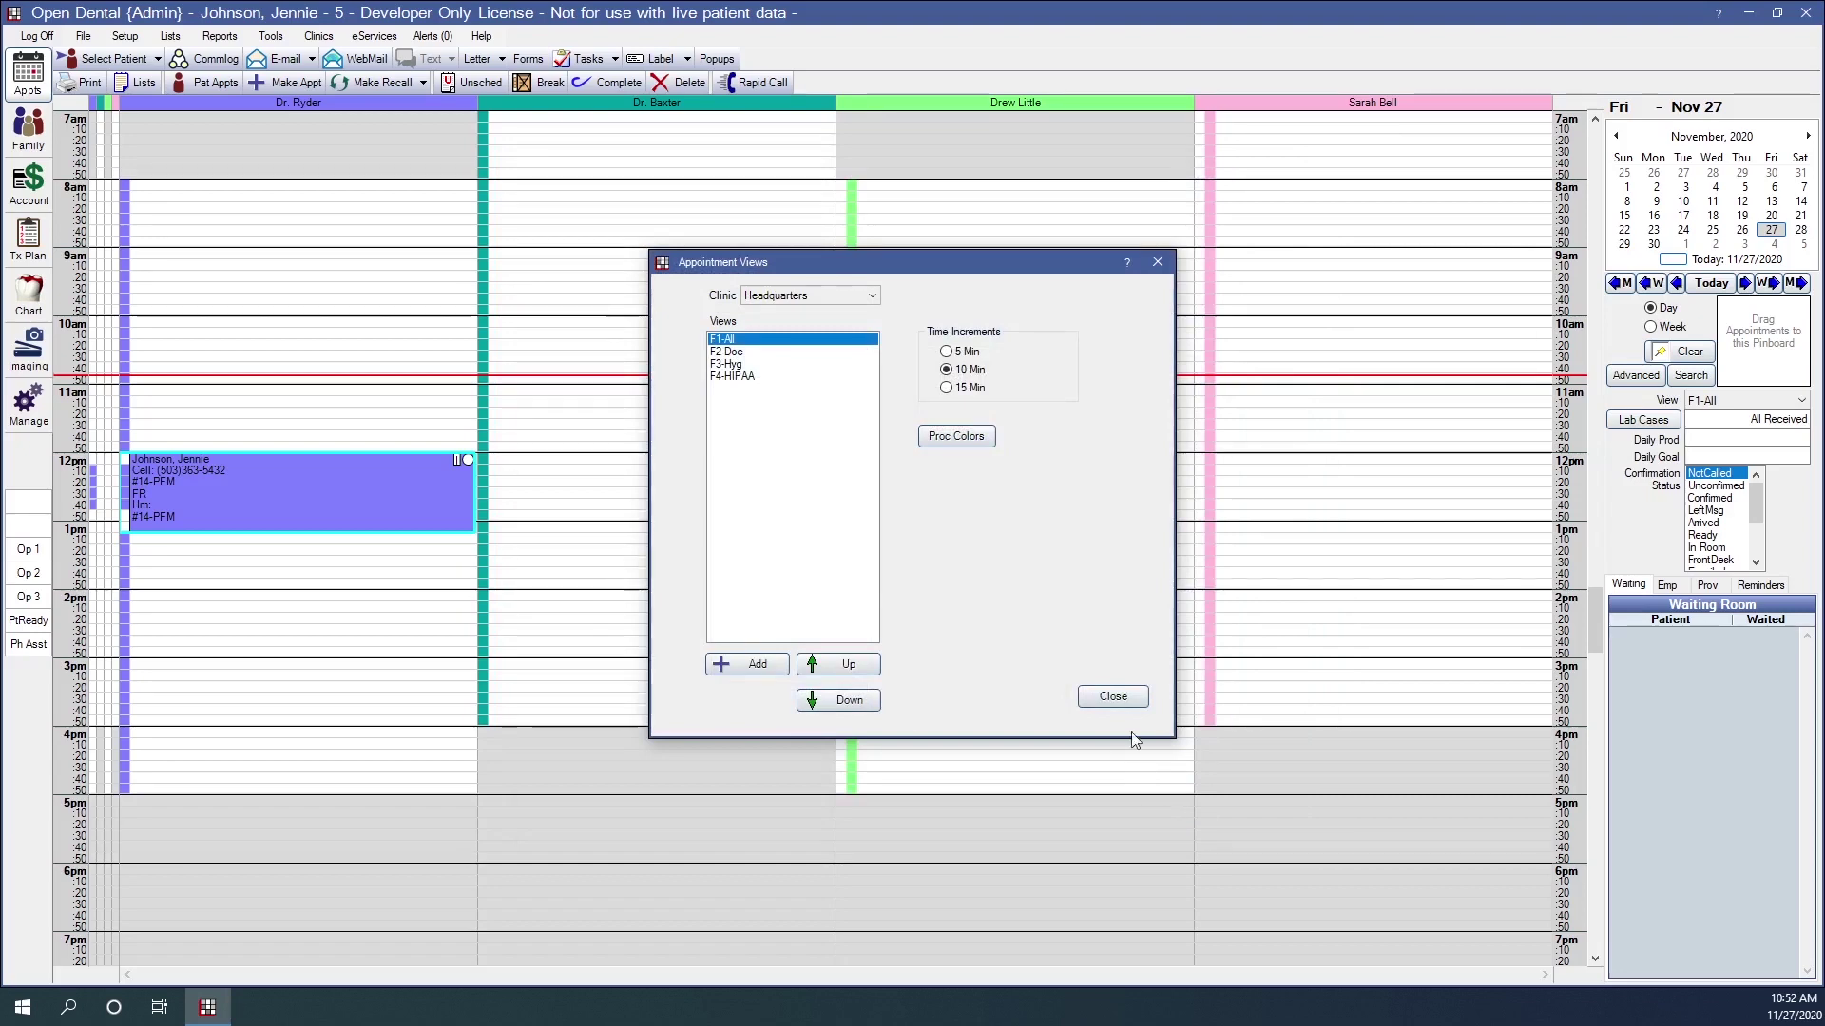
click(1124, 702)
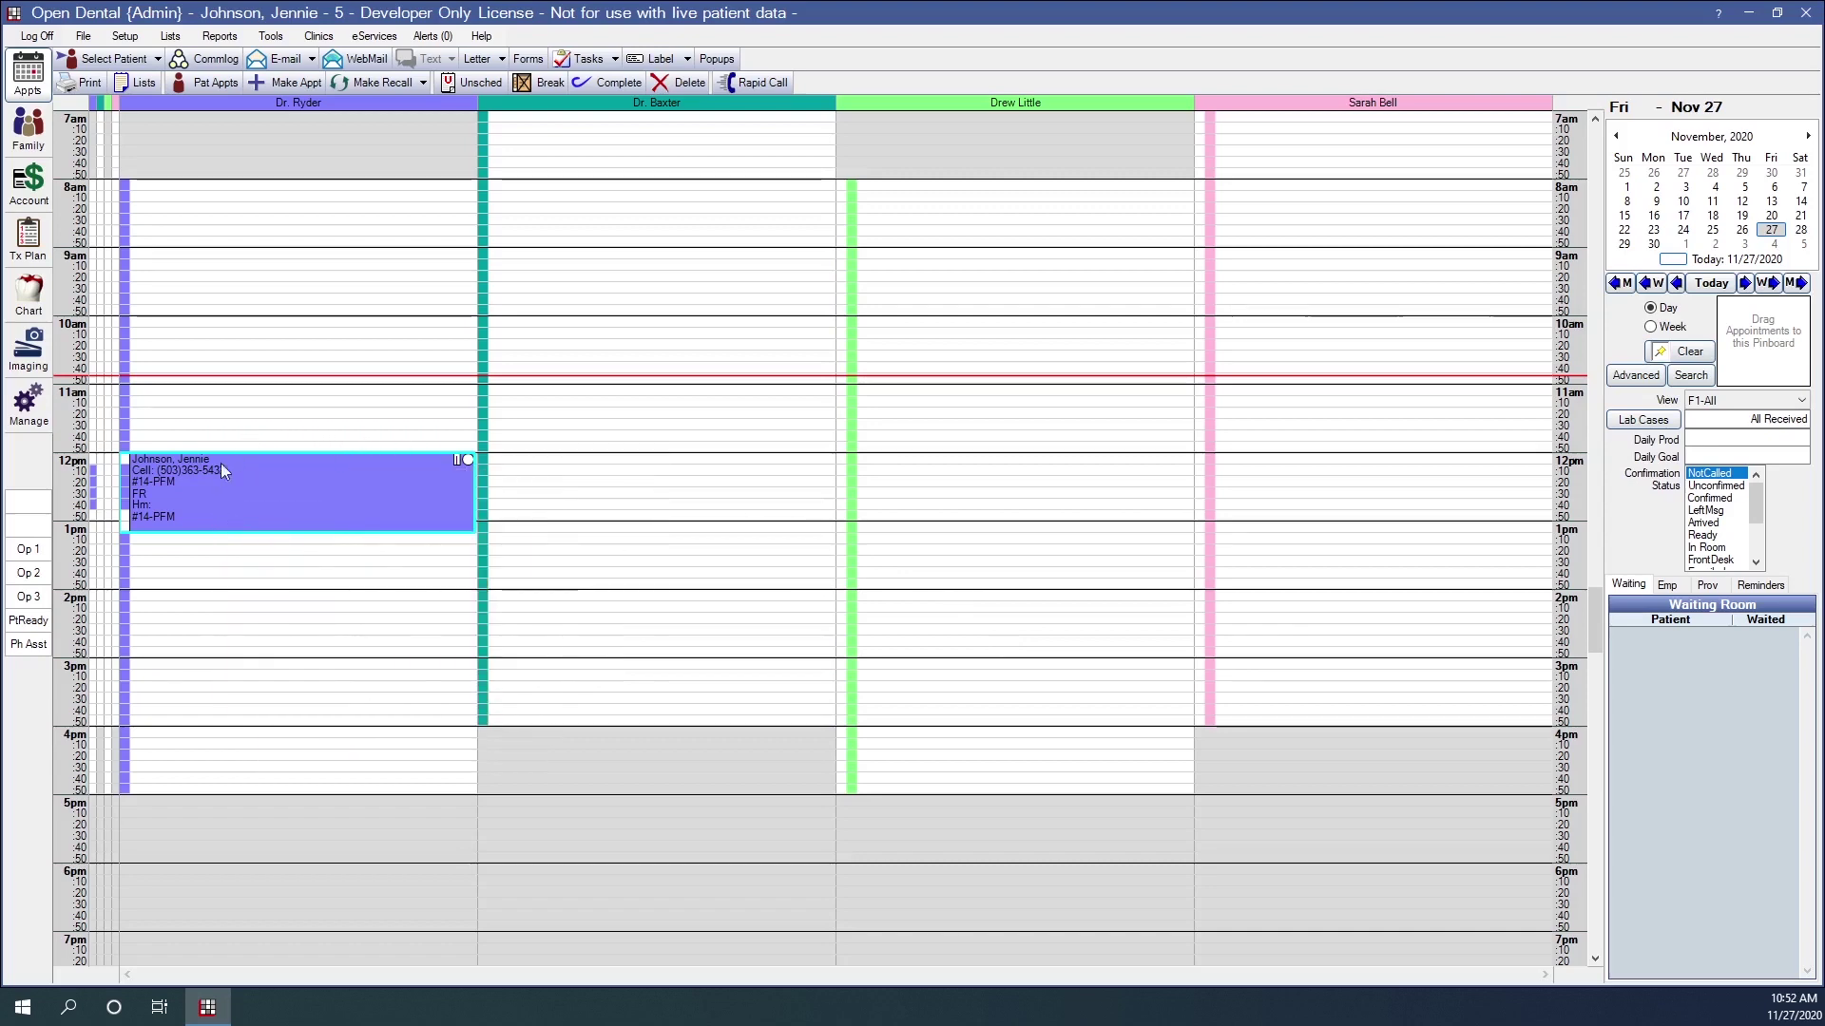
- Start a new lab case from the patient's chart and review its patient, appointment, fee and invoice fields
mouse_move(327, 511)
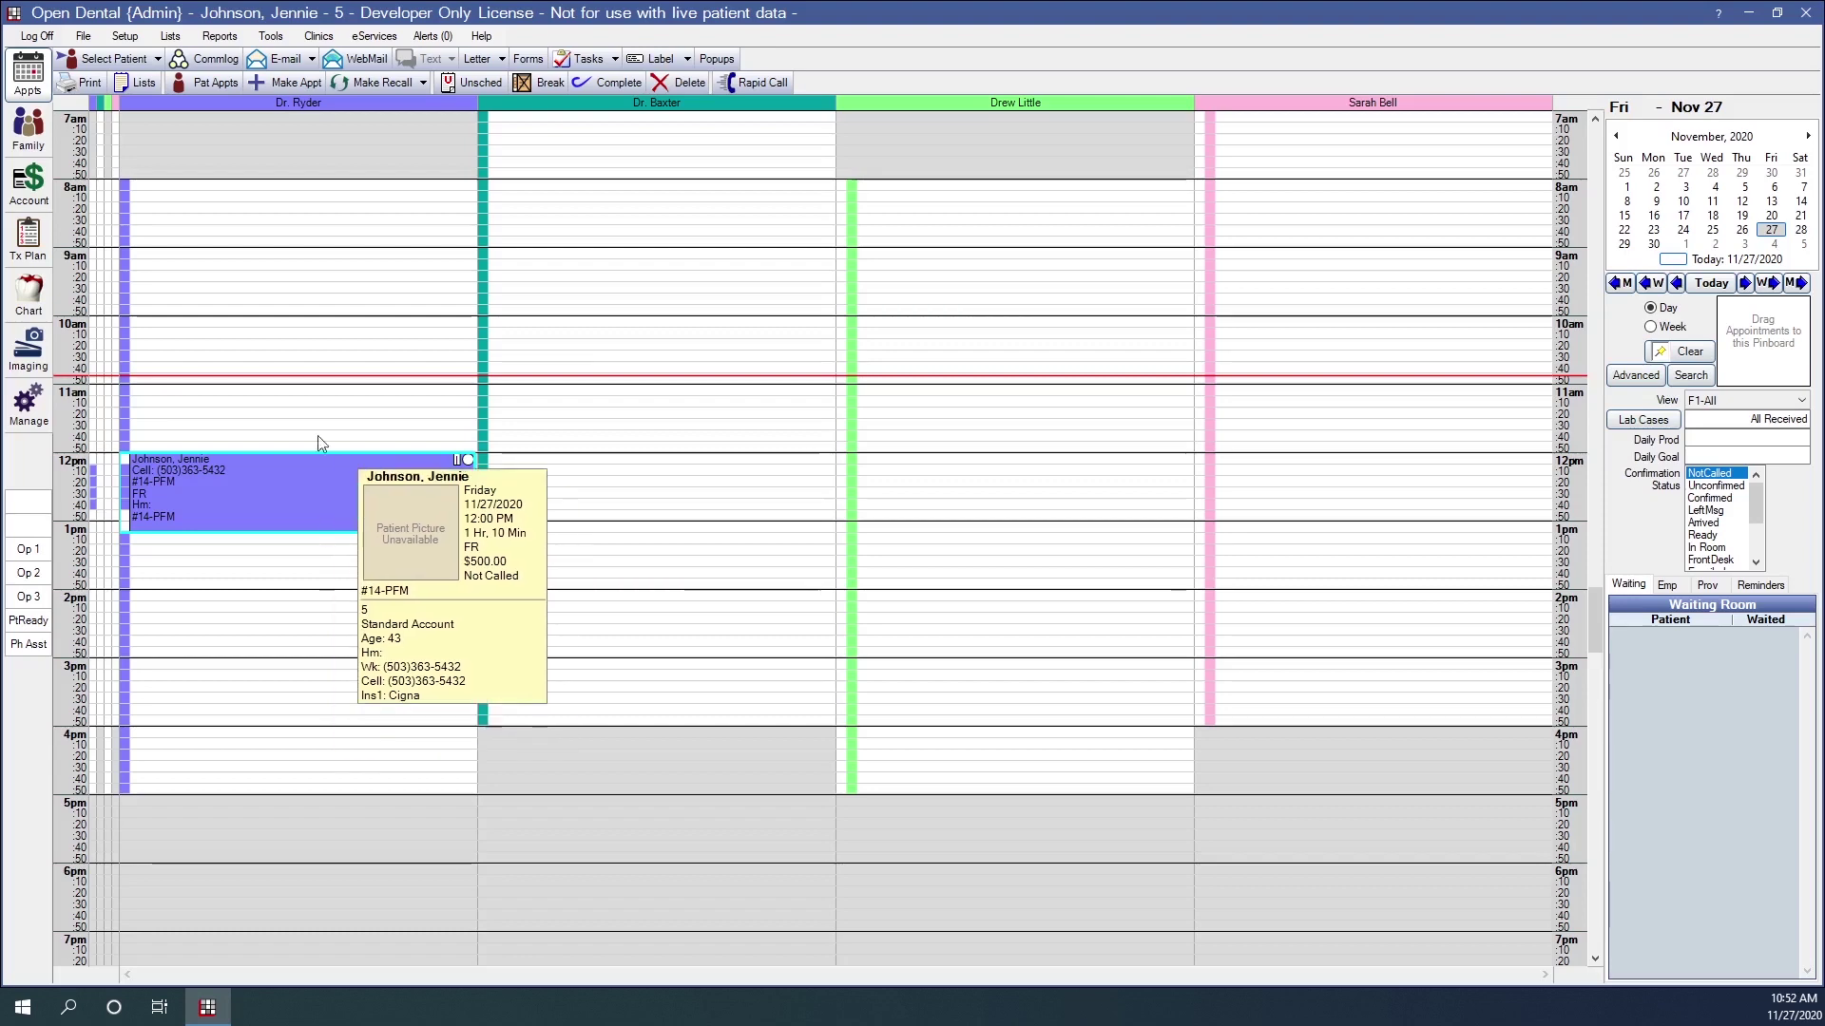
click(28, 294)
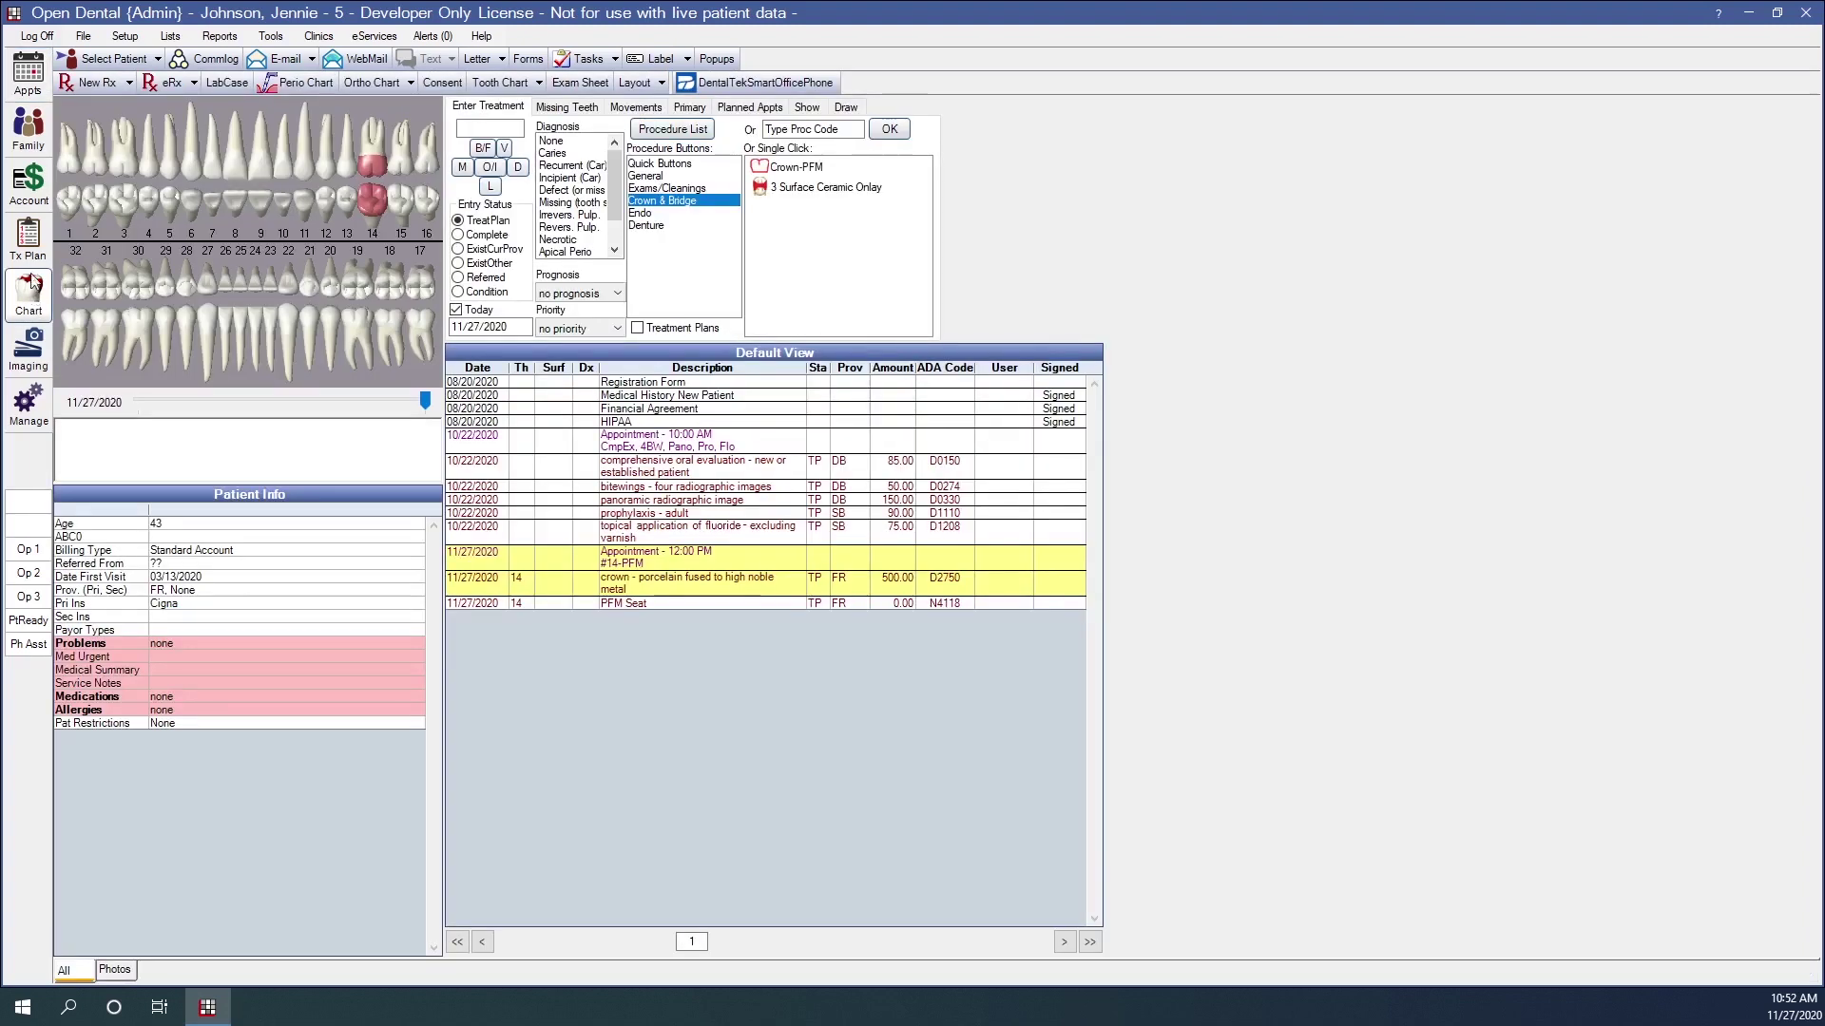
click(221, 86)
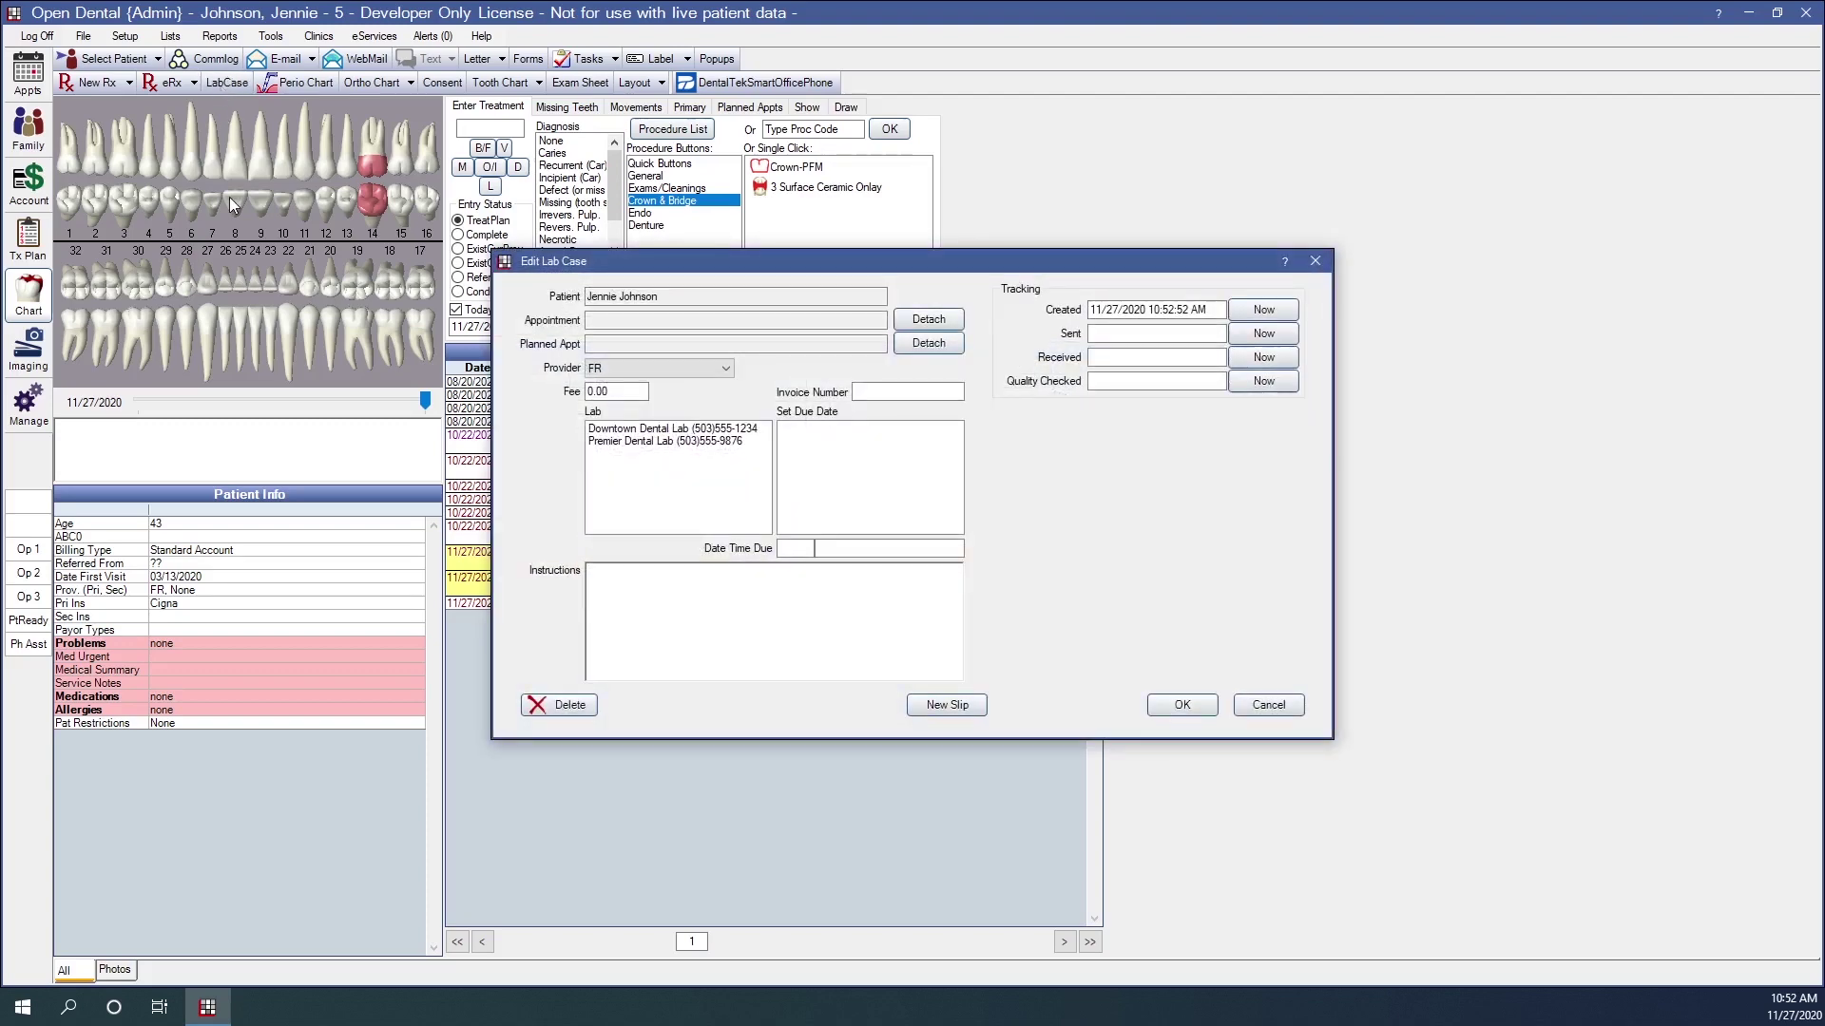
drag(668, 300, 584, 294)
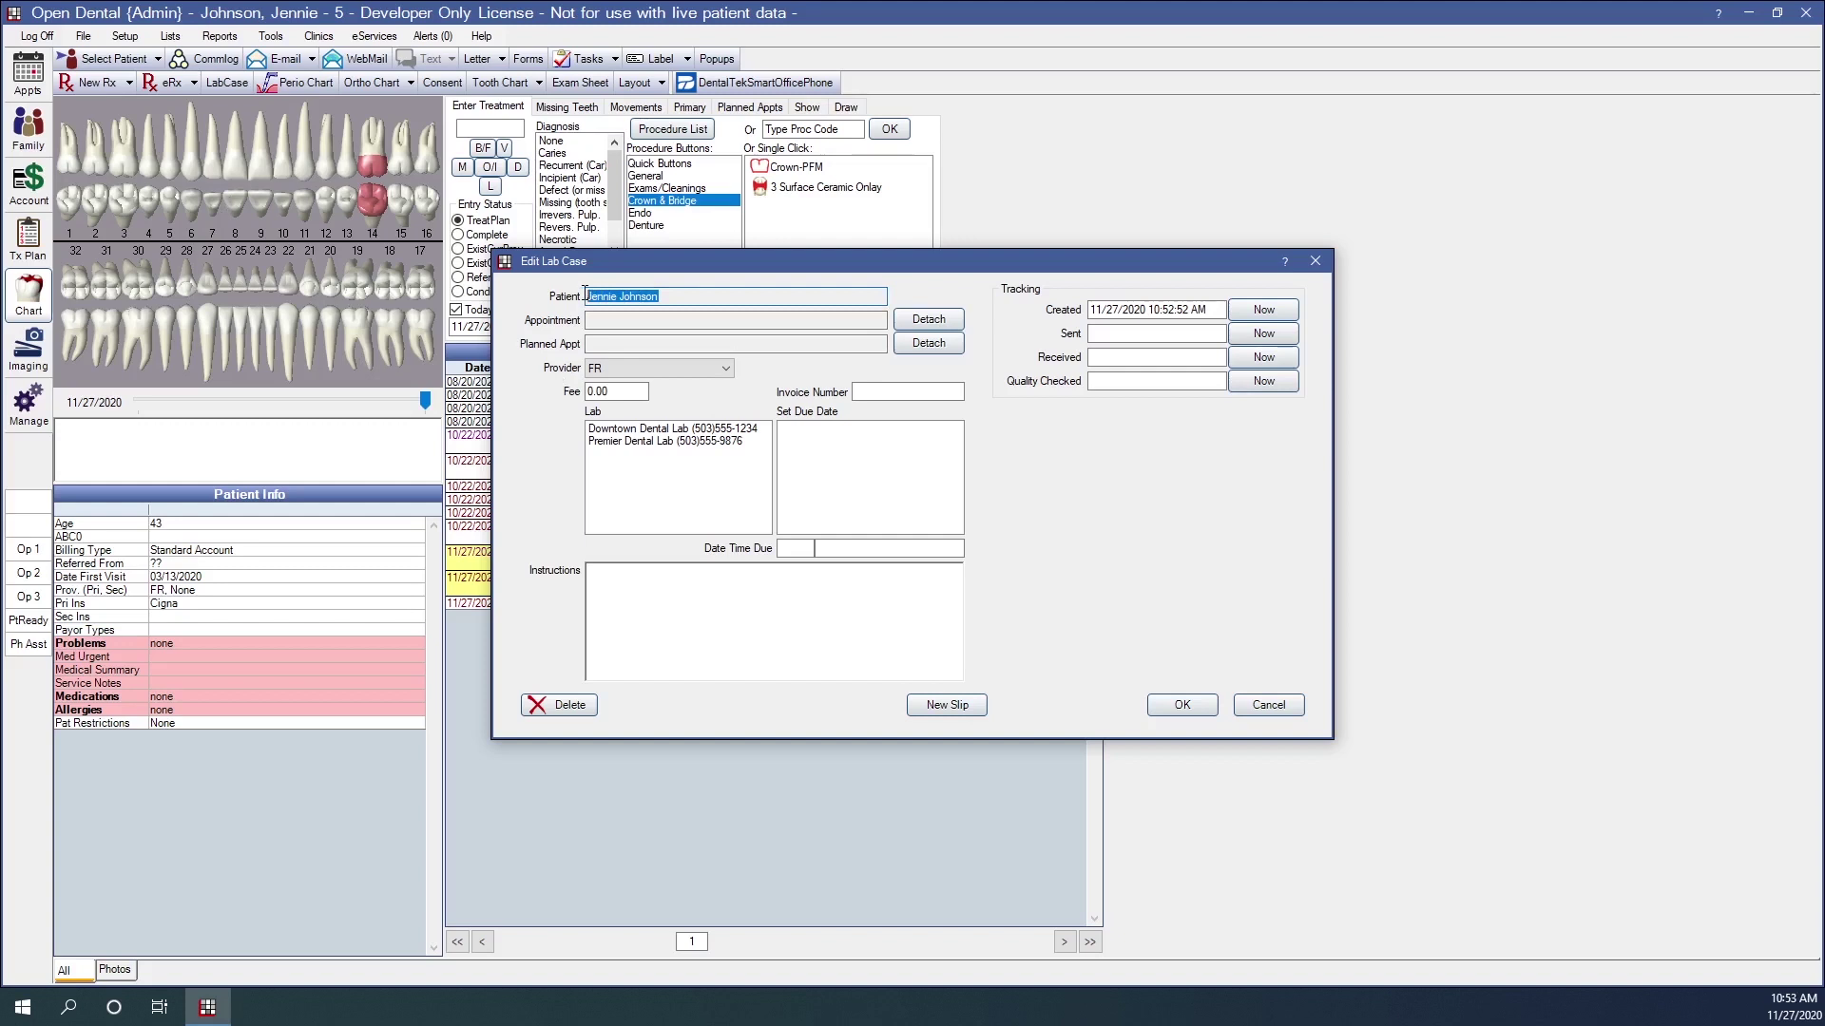
click(666, 321)
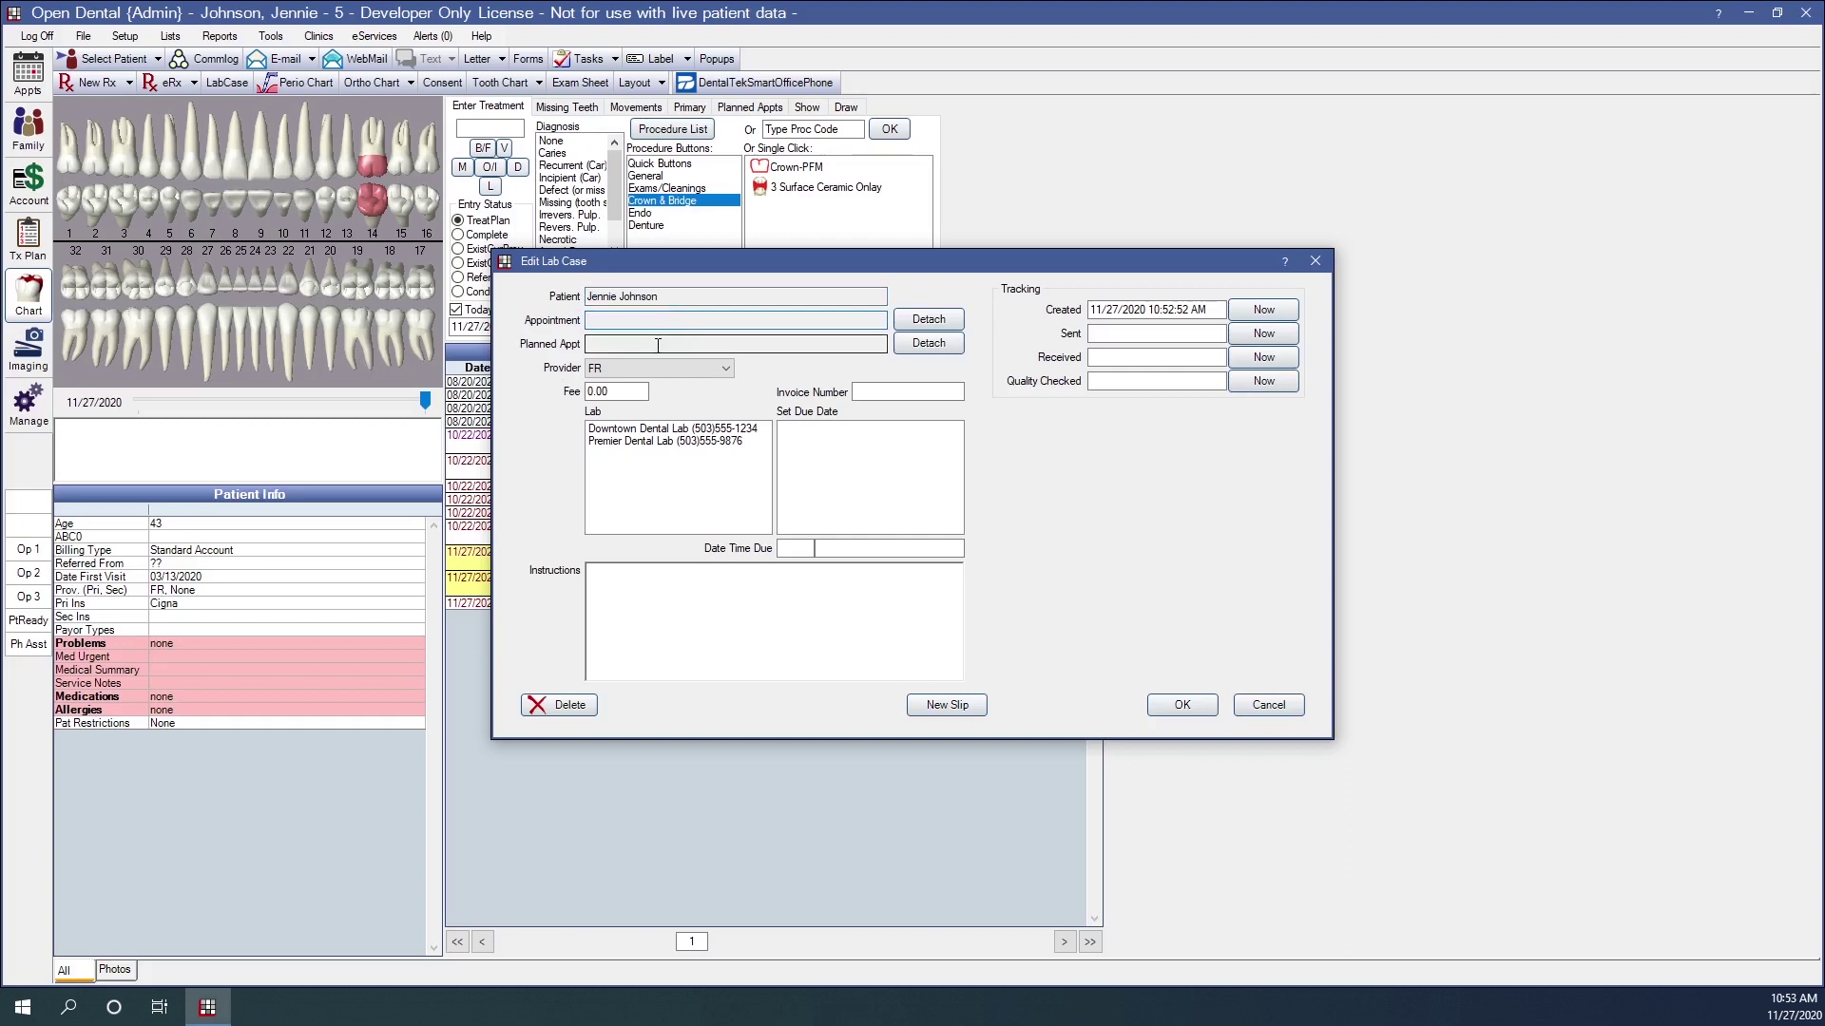
click(658, 345)
click(616, 392)
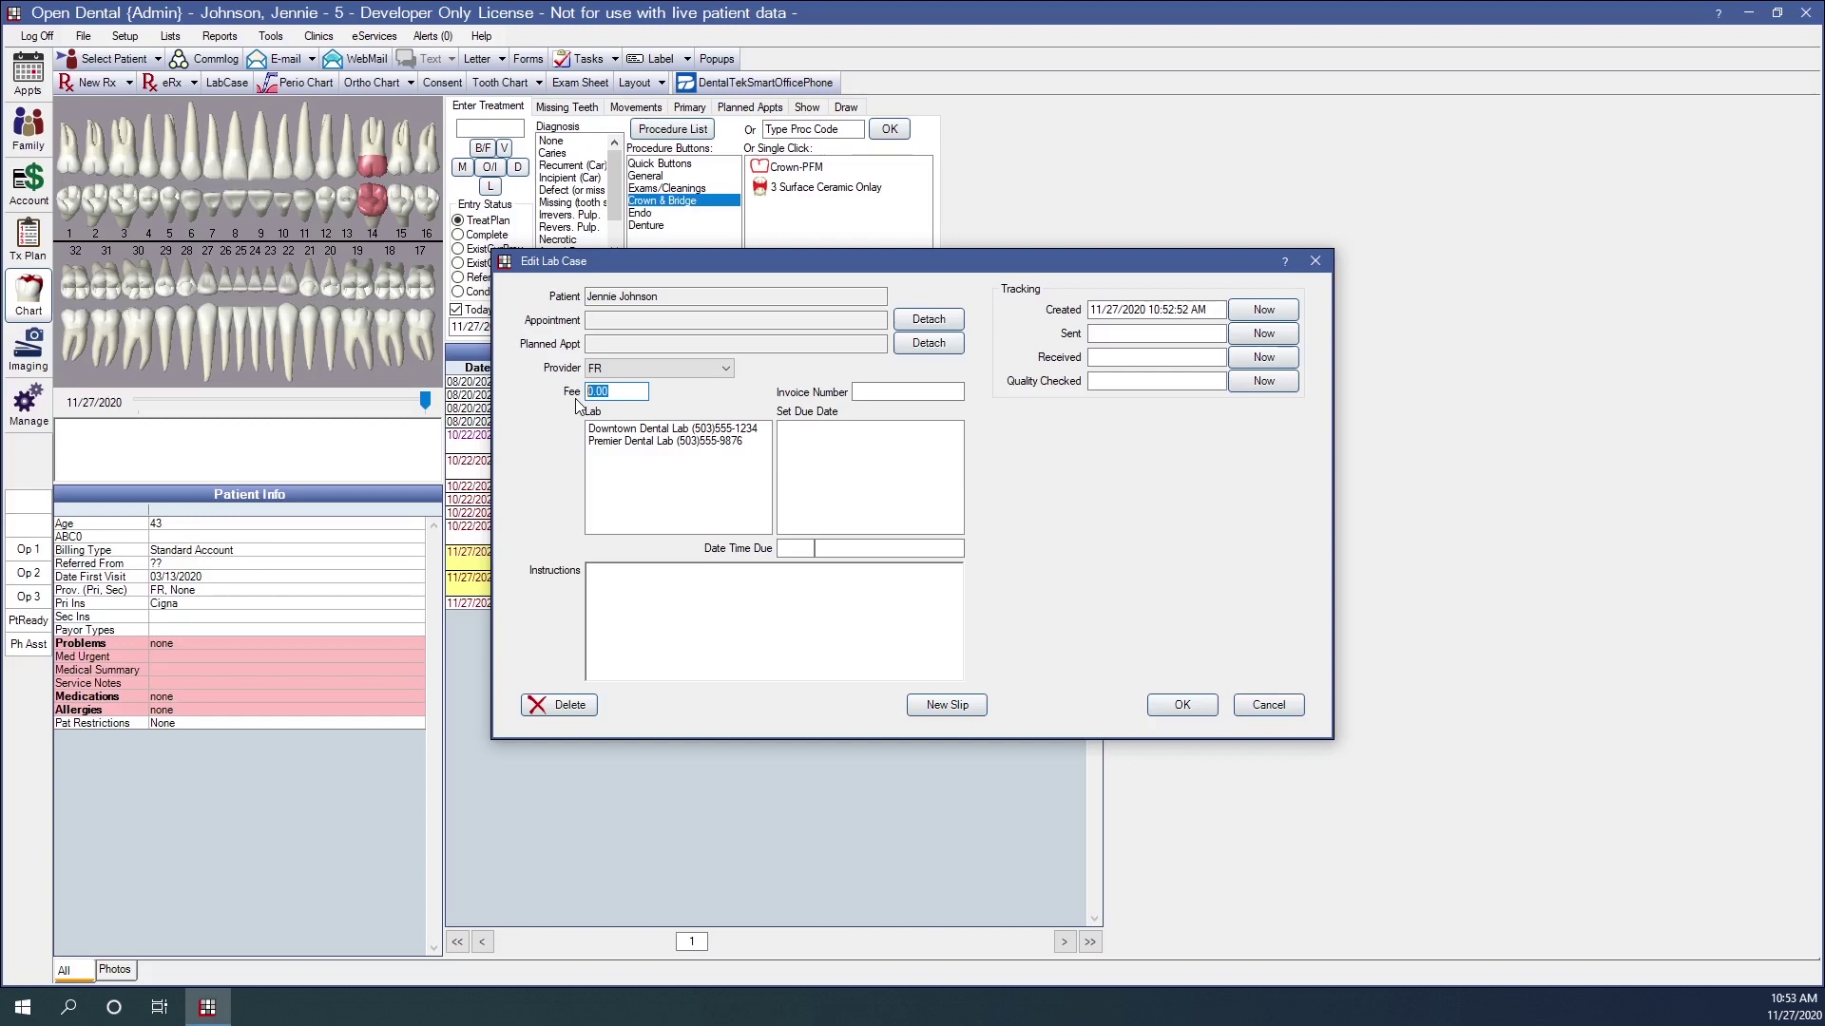
click(868, 393)
- Assign the lab case to Downtown Dental Lab and set its due date from the PFM crown turnaround
click(652, 433)
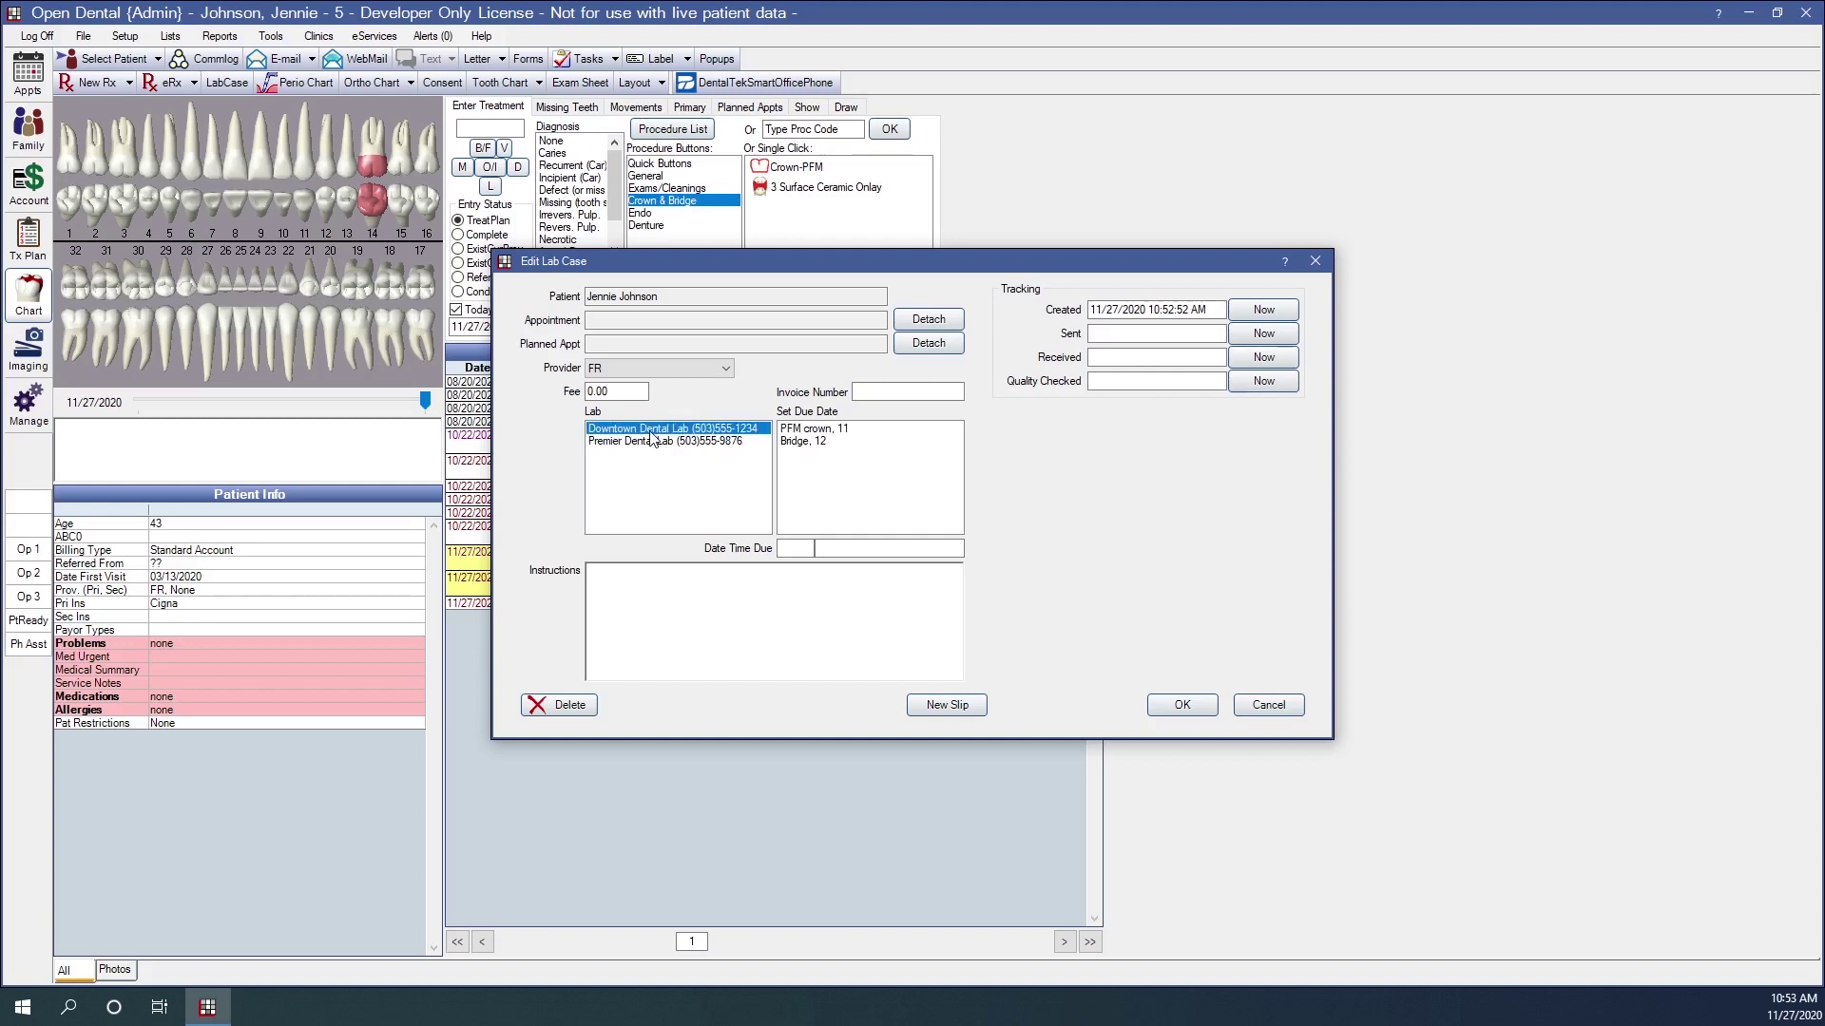
click(800, 429)
drag(935, 547, 814, 550)
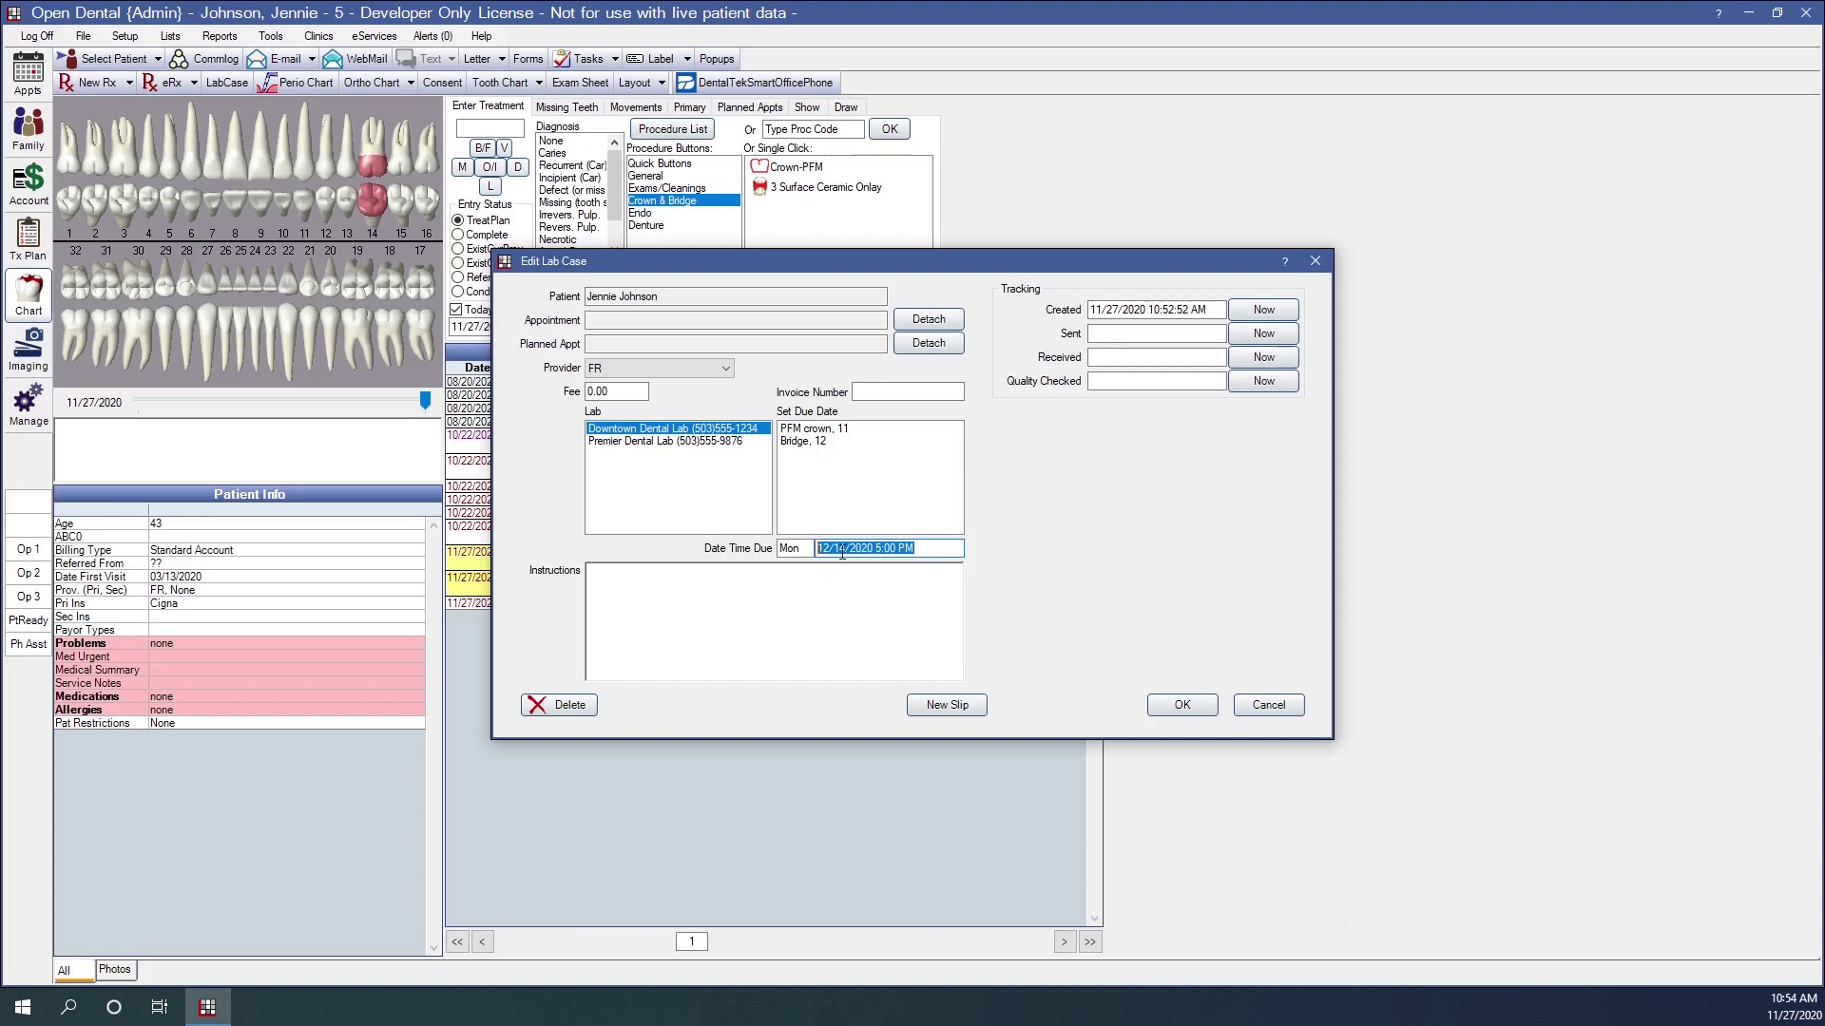
- Enter the lab case instructions "#14 PFM Shade A3"
click(614, 585)
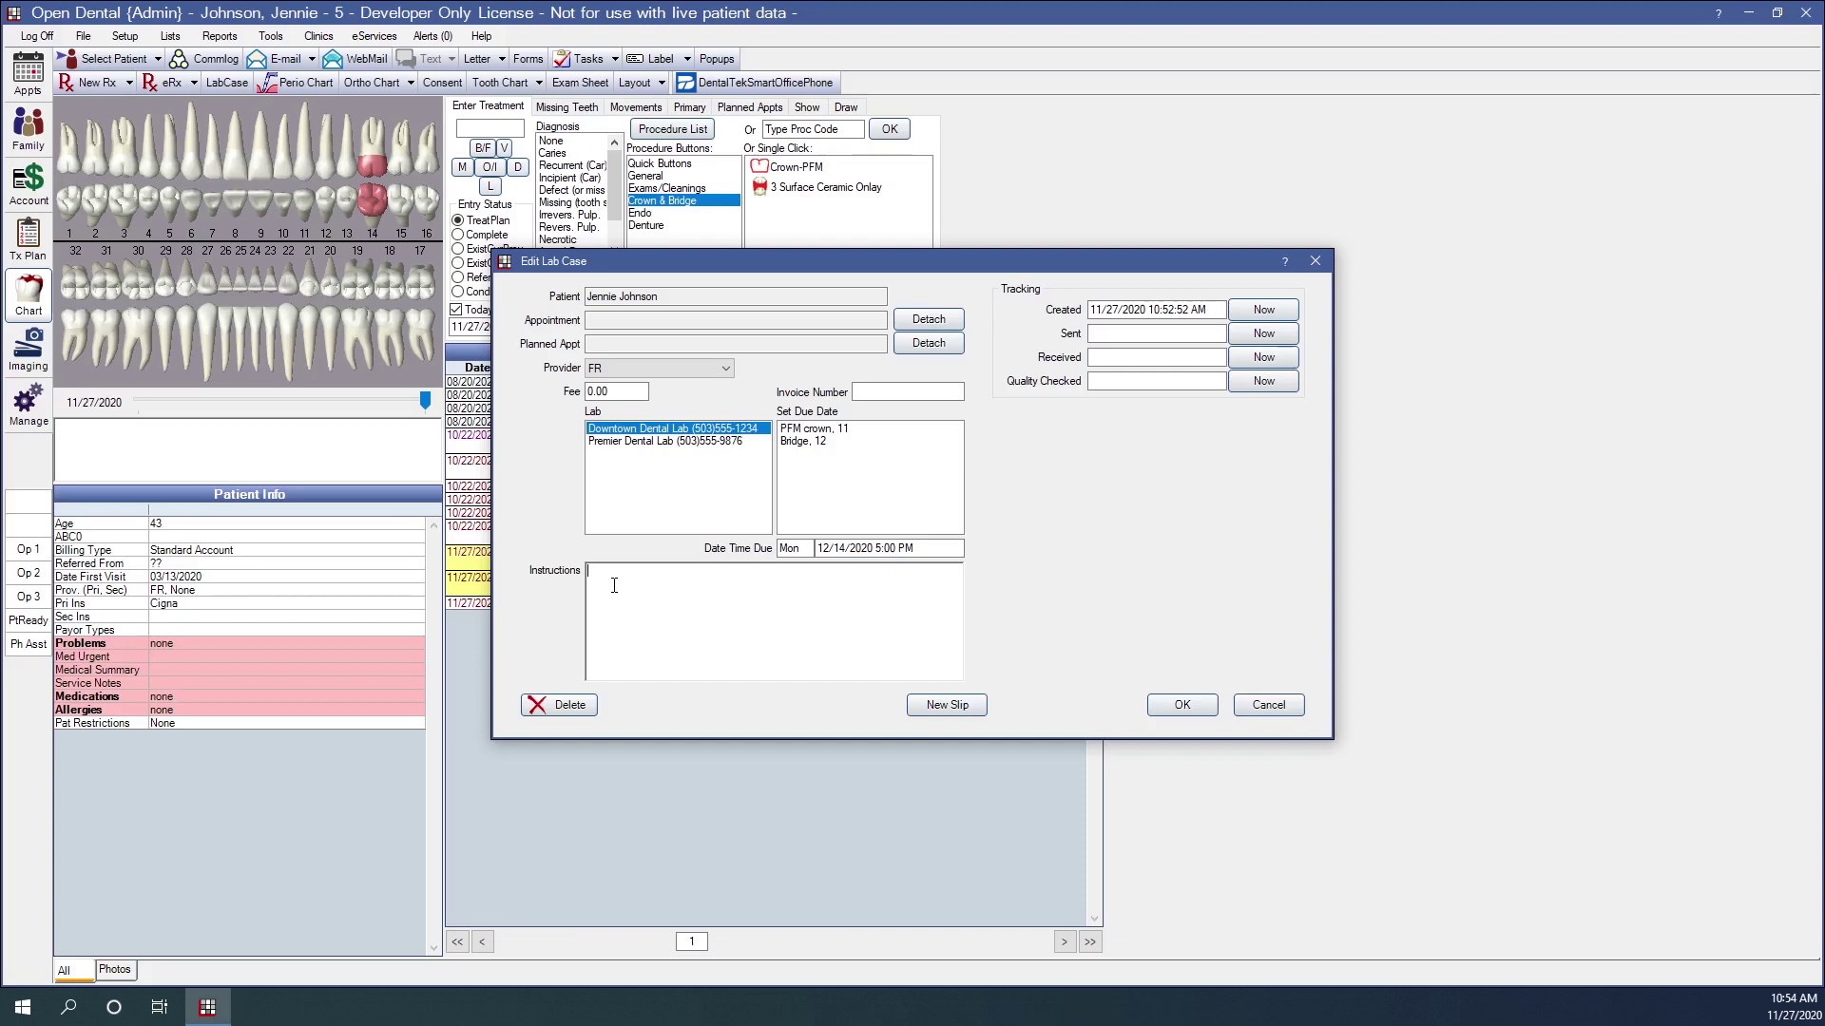
text(#14 Pfm)
key(BackSpace)
text(FM)
text(Shade A3)
- Create a lab slip with the shade changed to D2 and a doctor's signature, and save the lab case
click(964, 714)
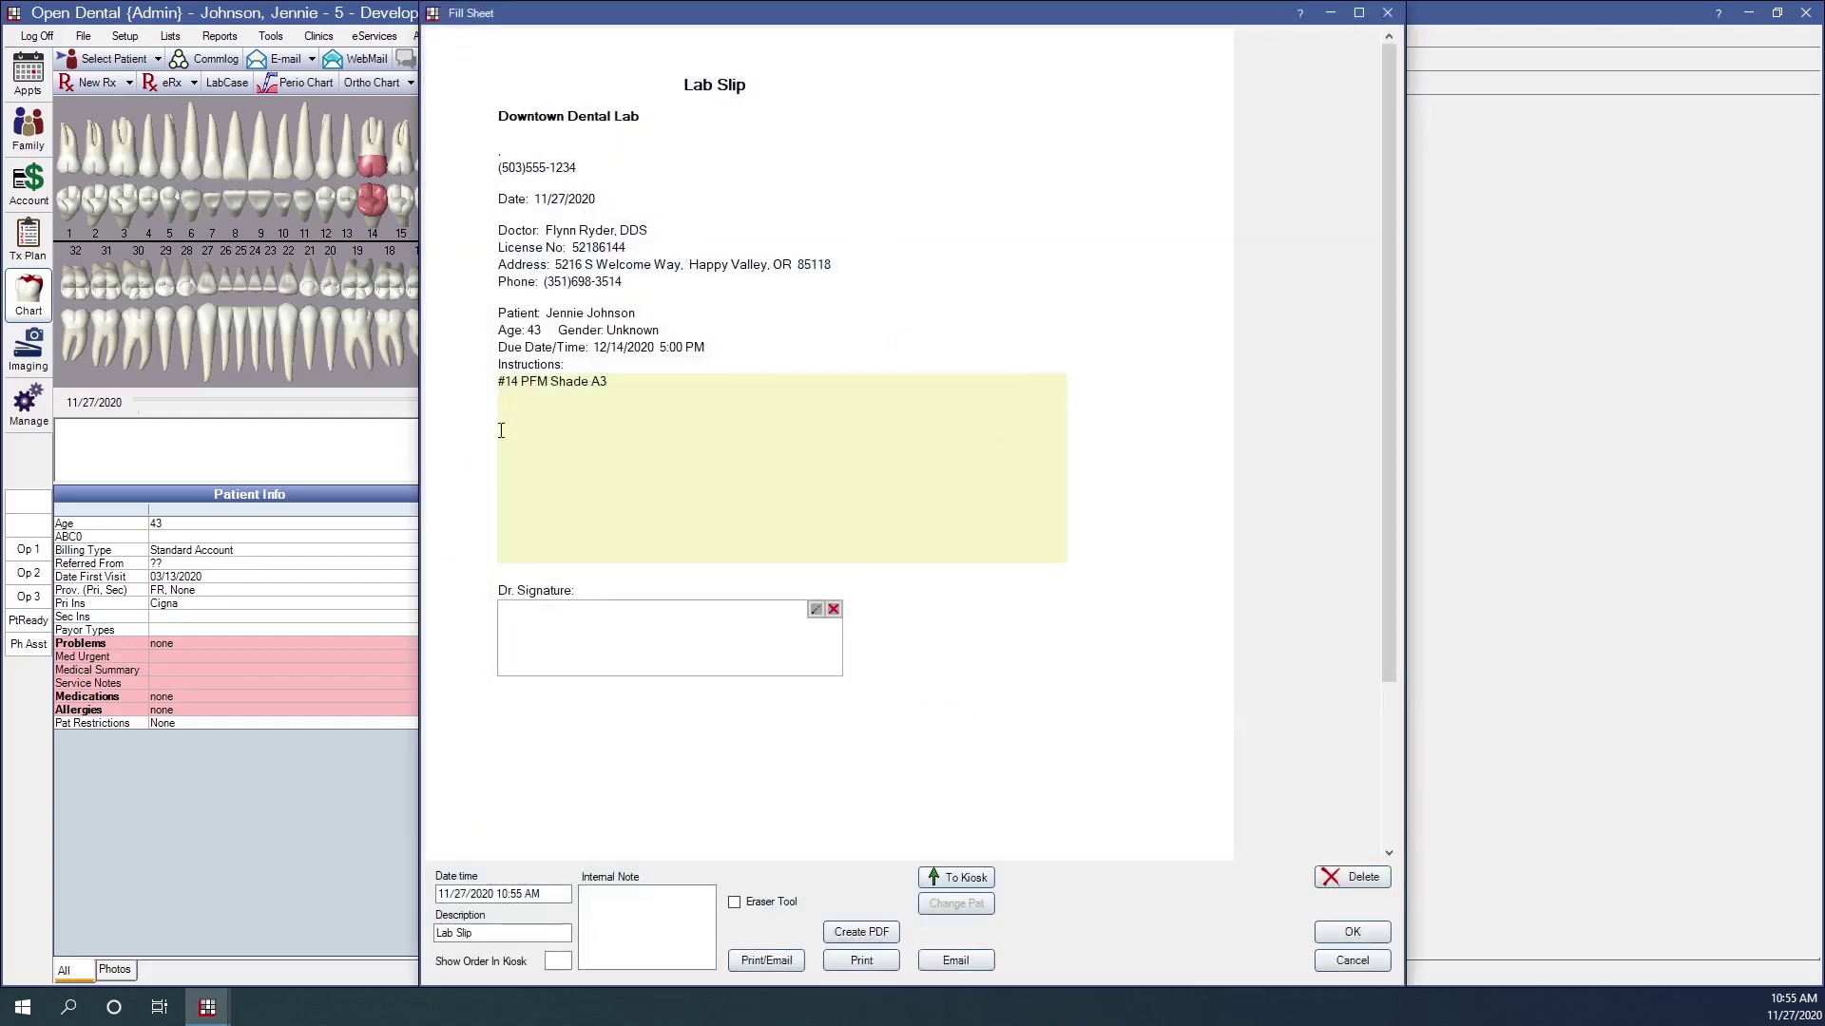
drag(550, 381, 611, 382)
click(607, 385)
double_click(603, 383)
text(D2)
drag(514, 625, 710, 663)
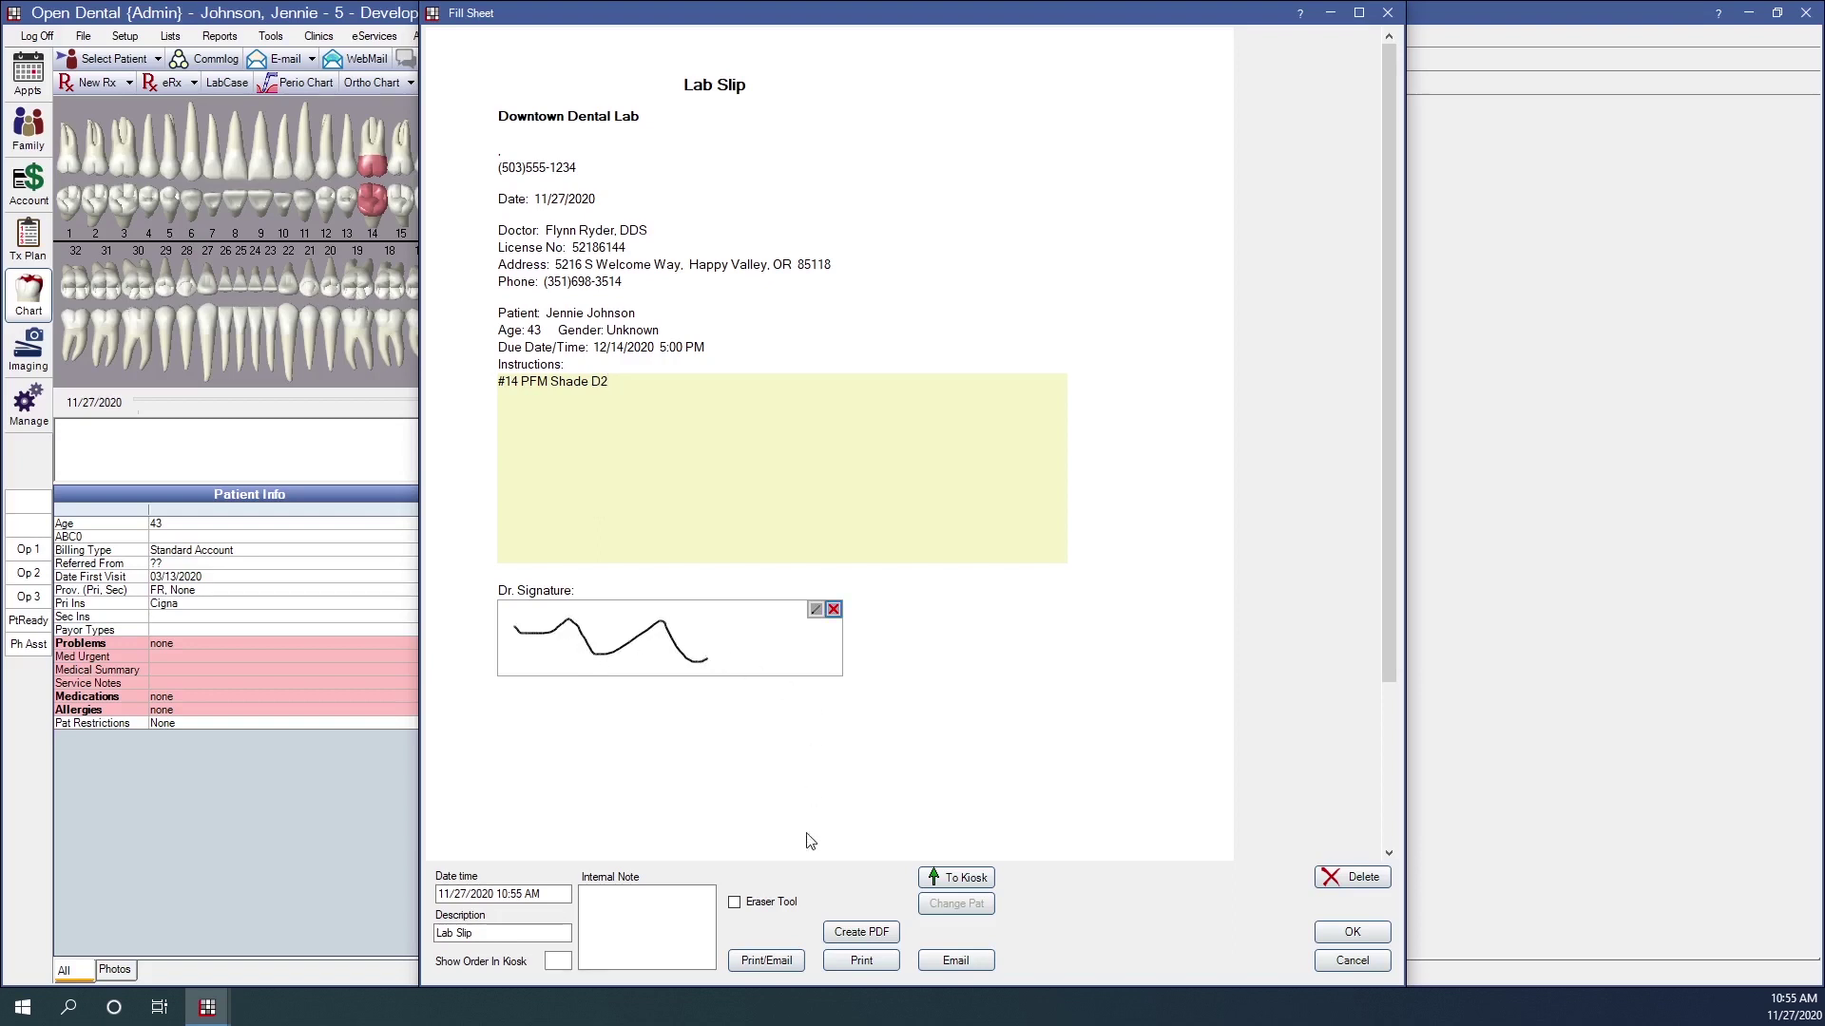
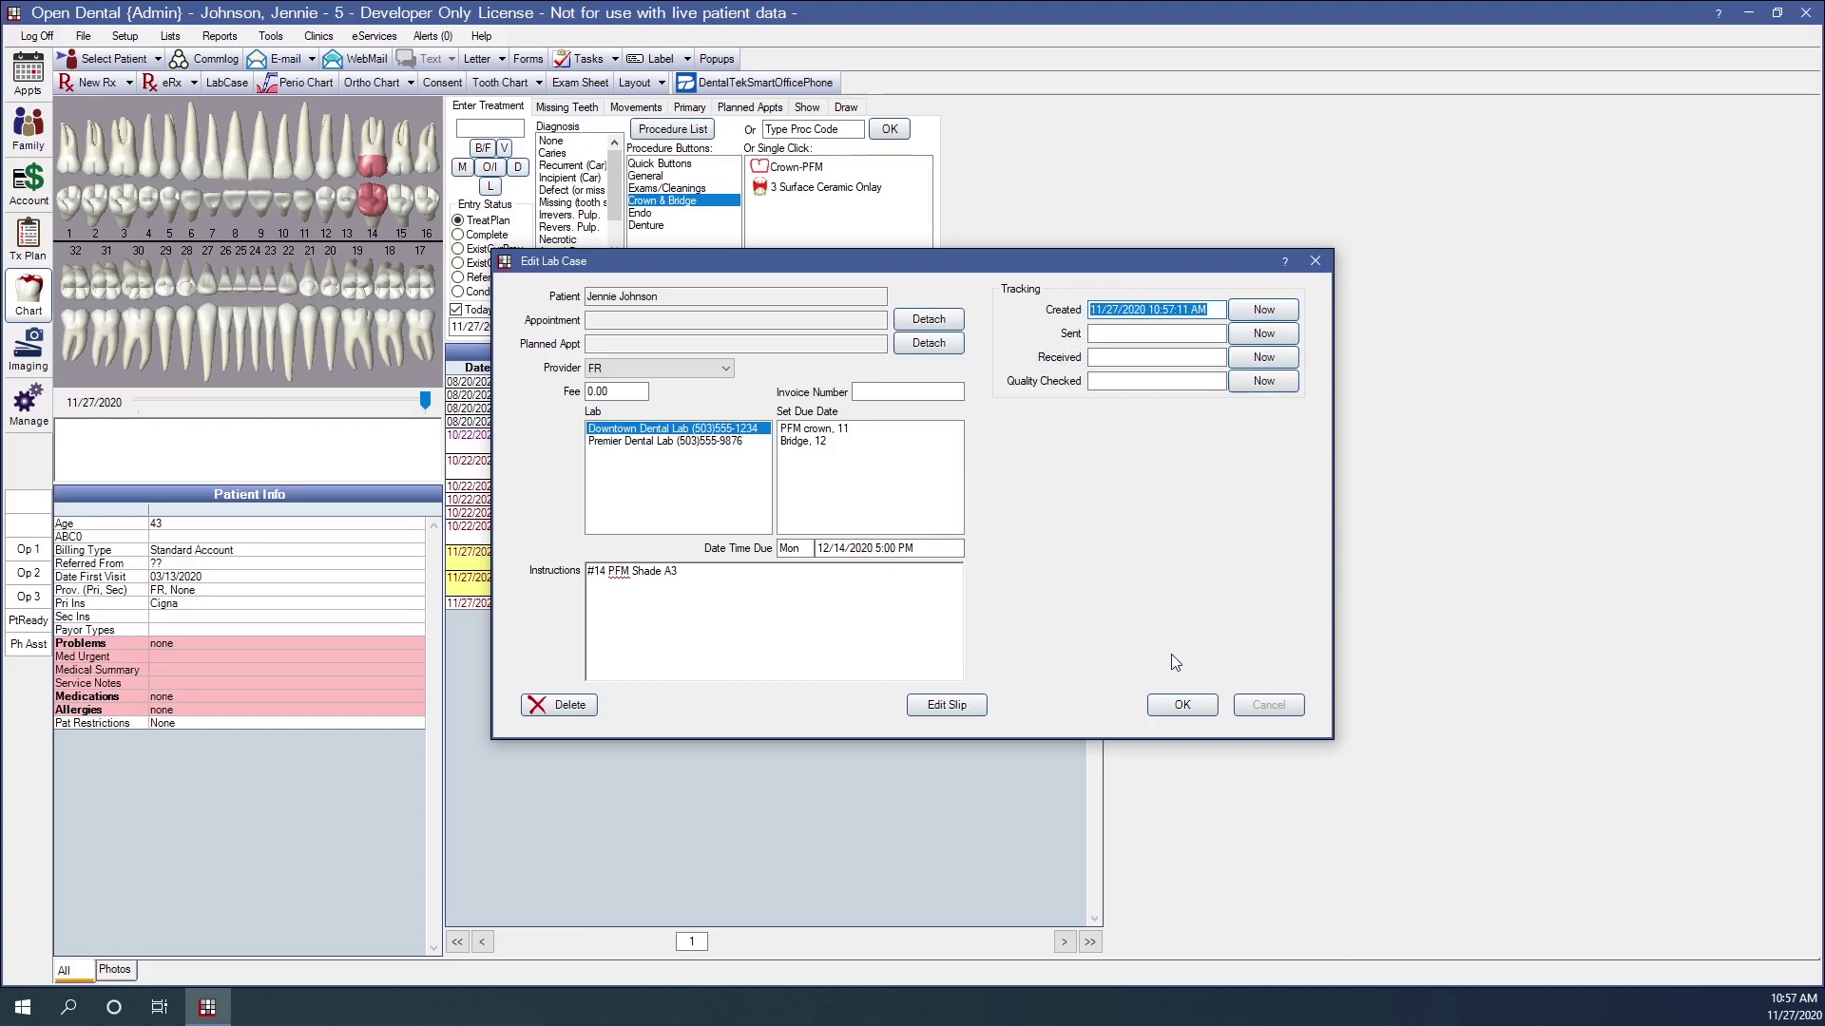
click(1178, 708)
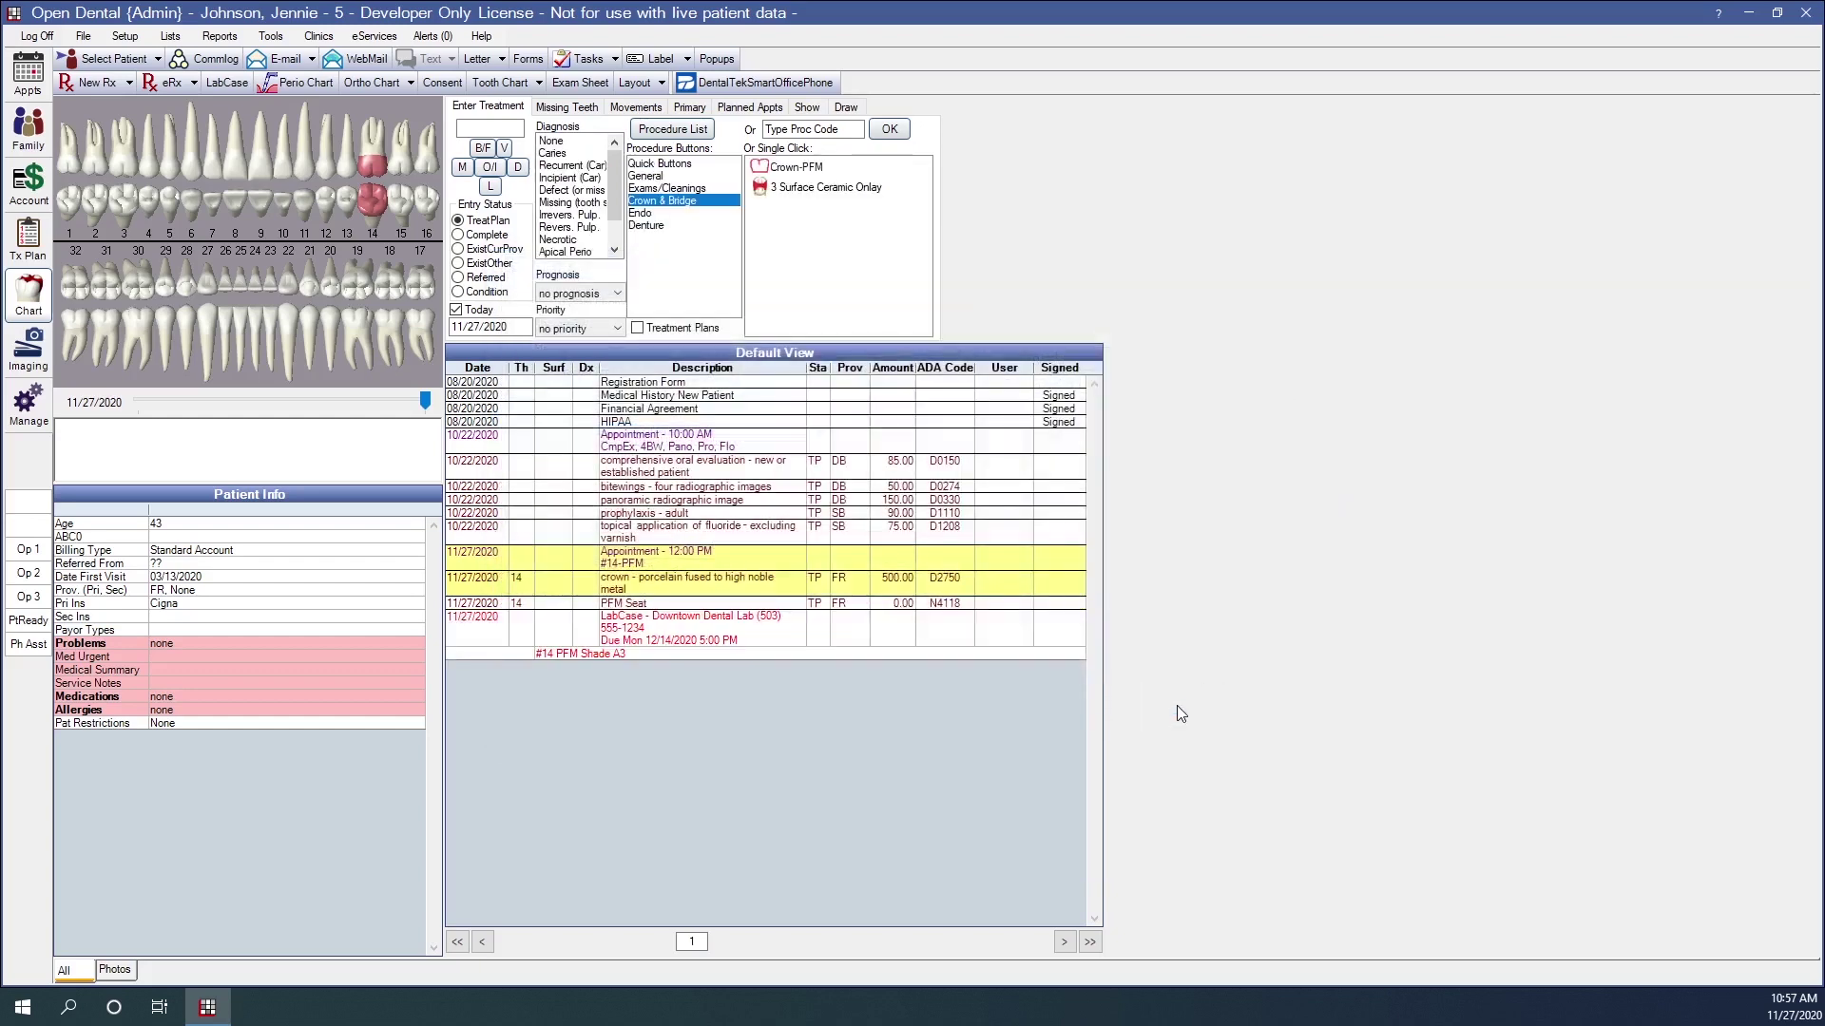
- Reopen the Downtown Dental Lab case in the chart, record it as sent at the current time, and save it
click(679, 639)
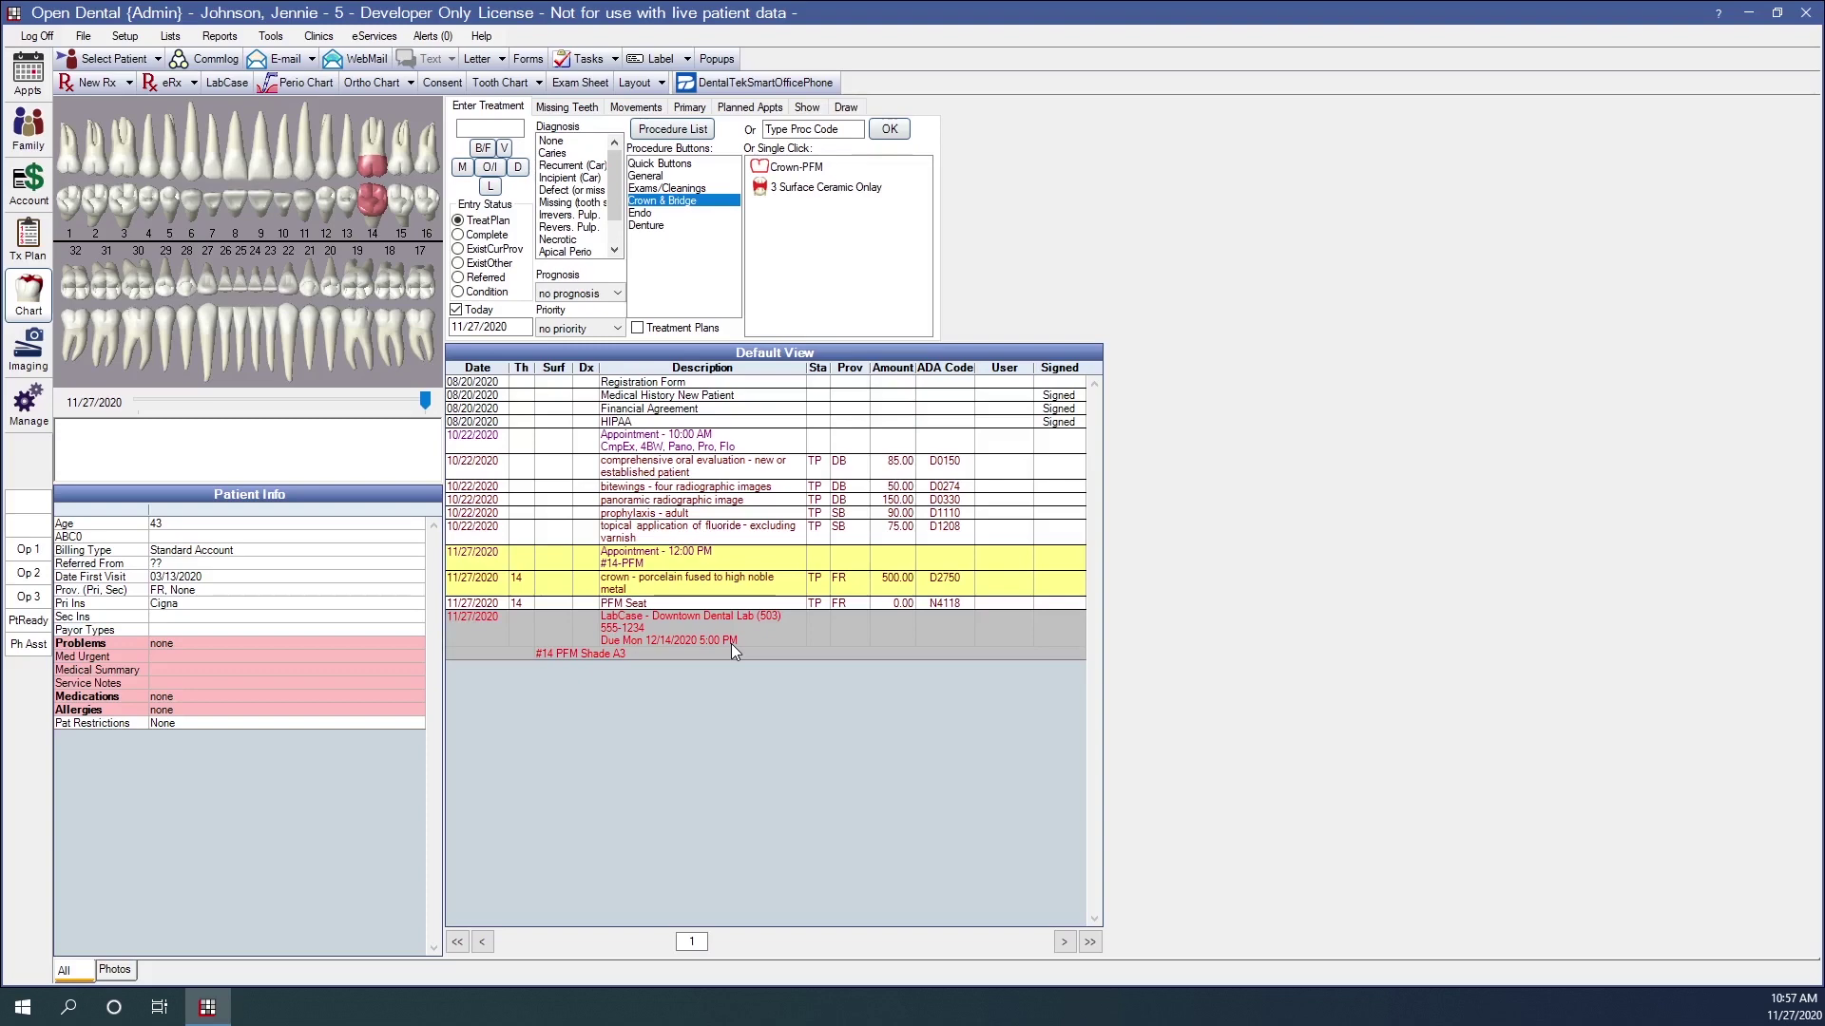
double_click(616, 631)
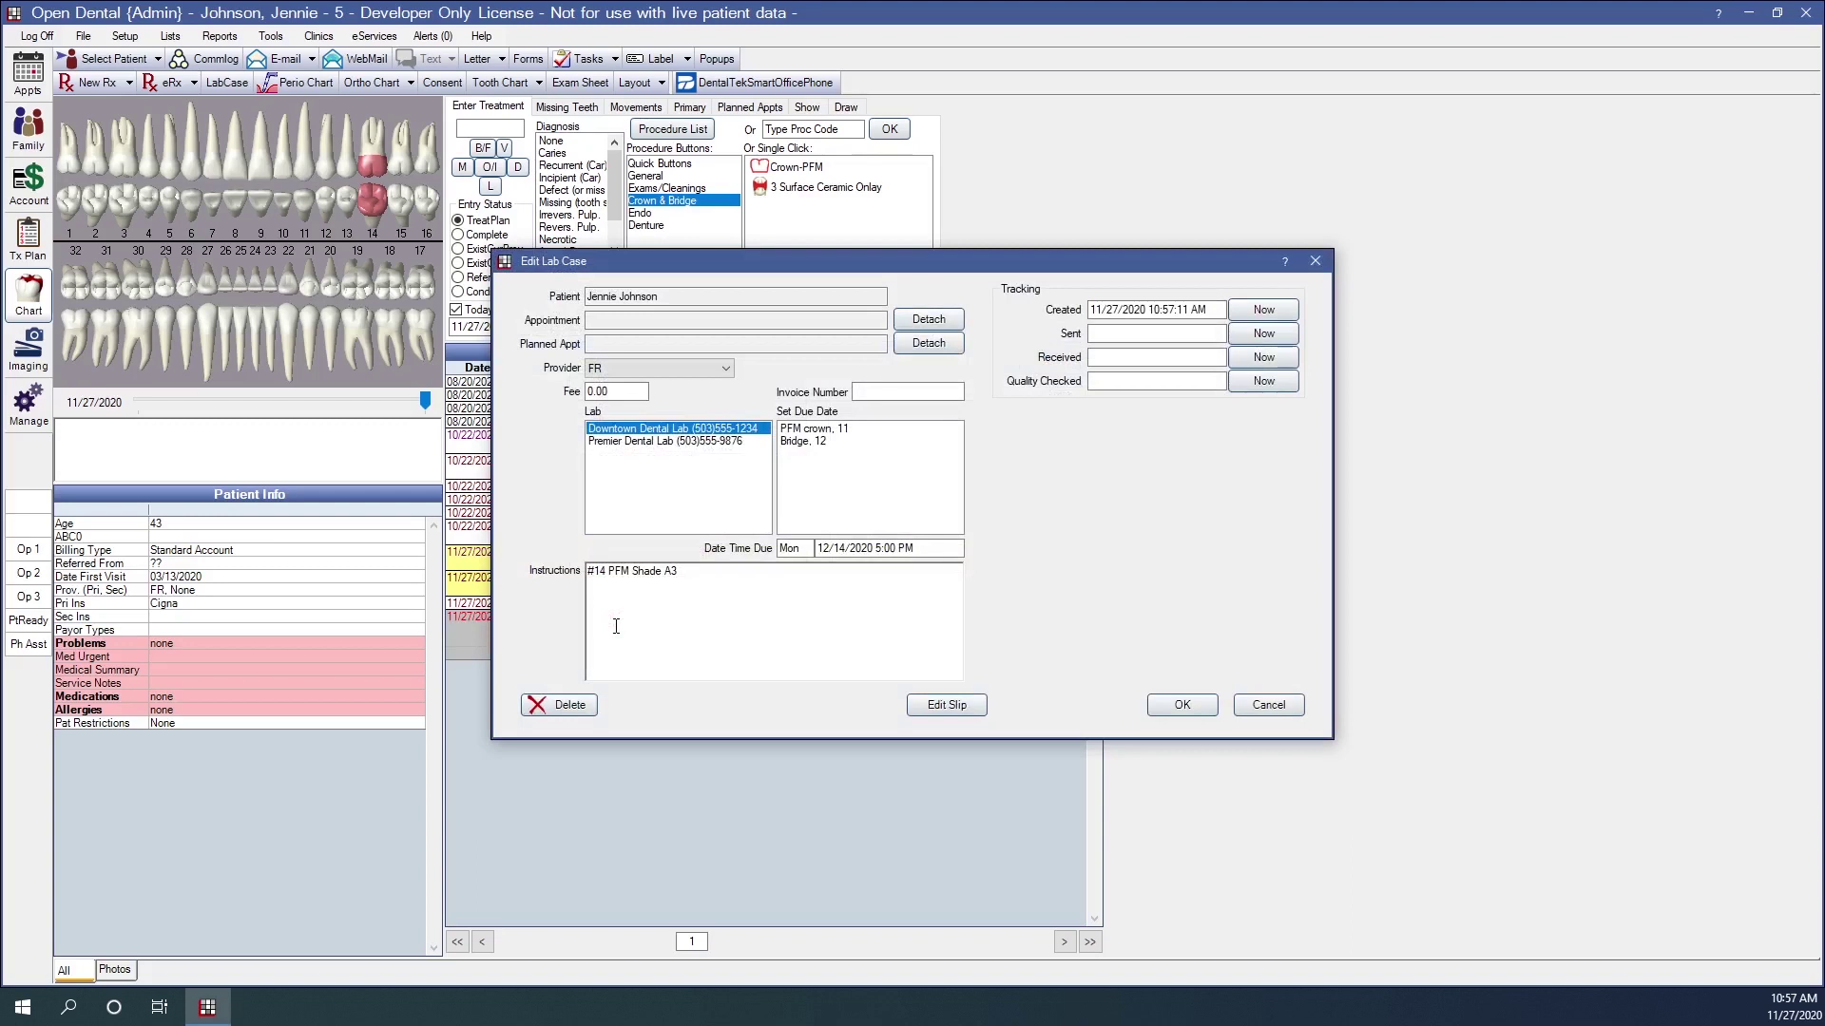
click(1264, 334)
drag(1220, 333, 1066, 328)
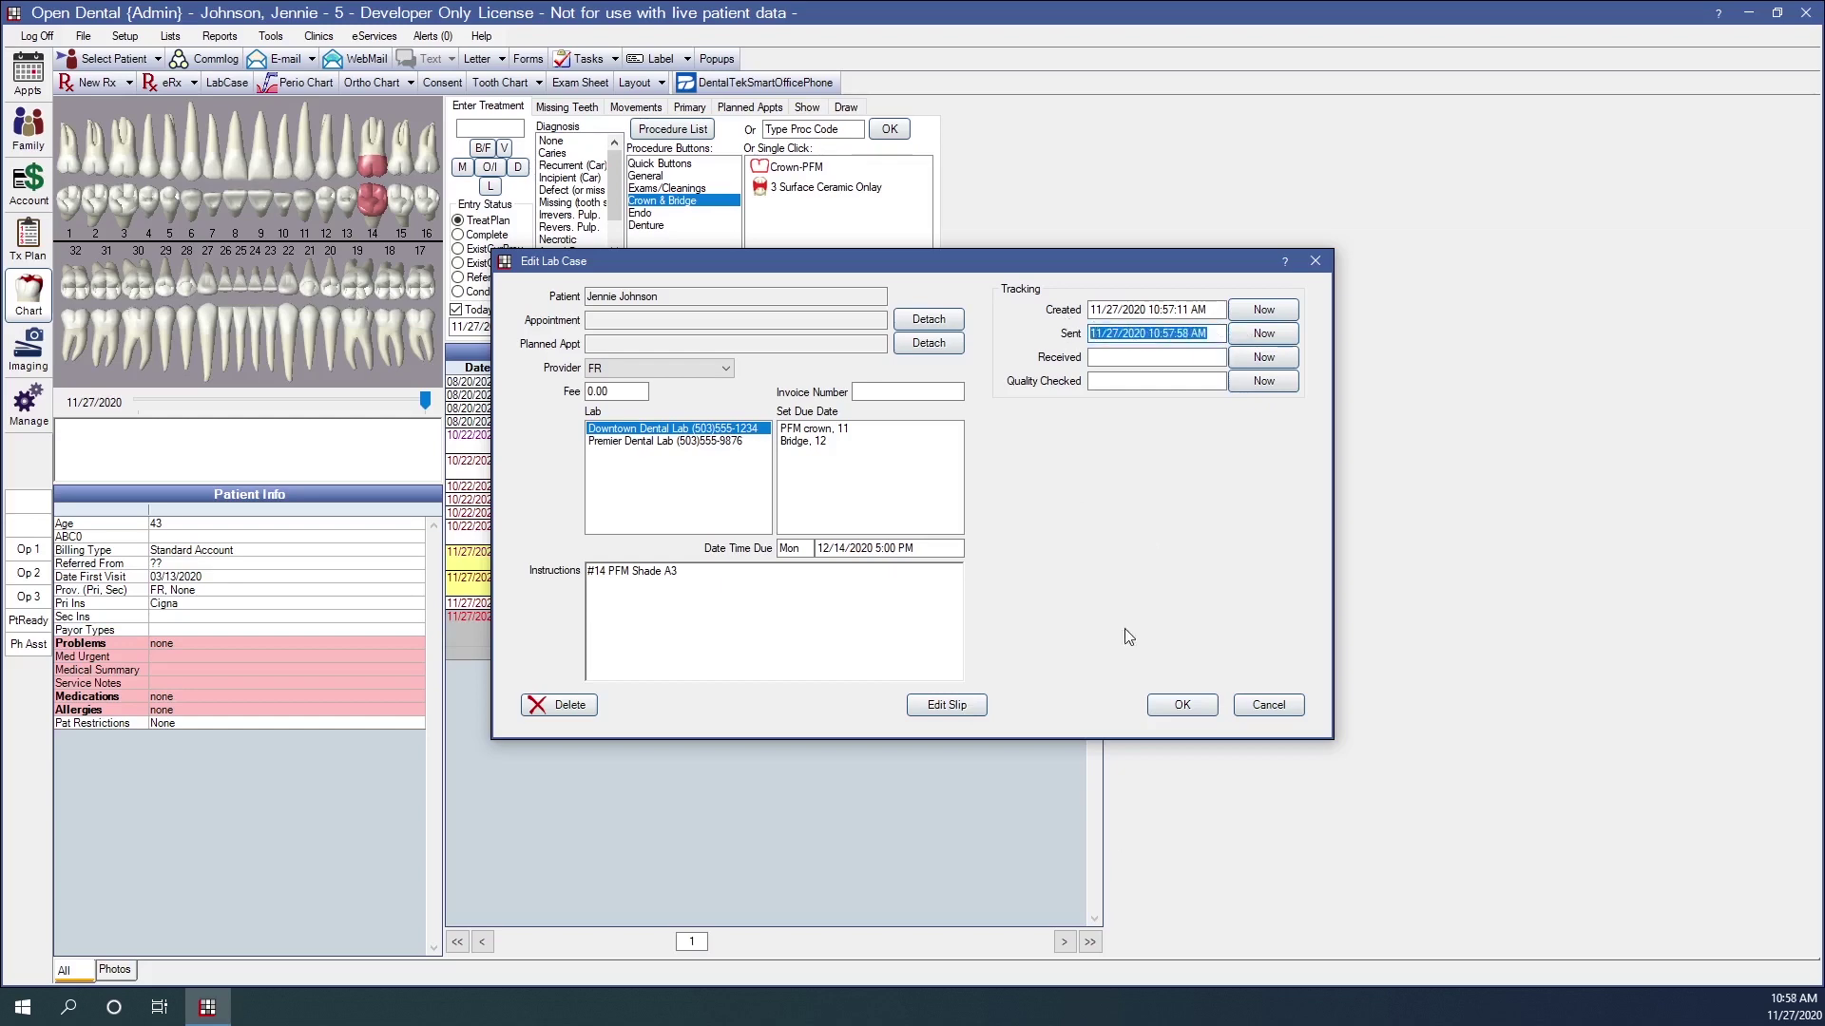
click(1183, 705)
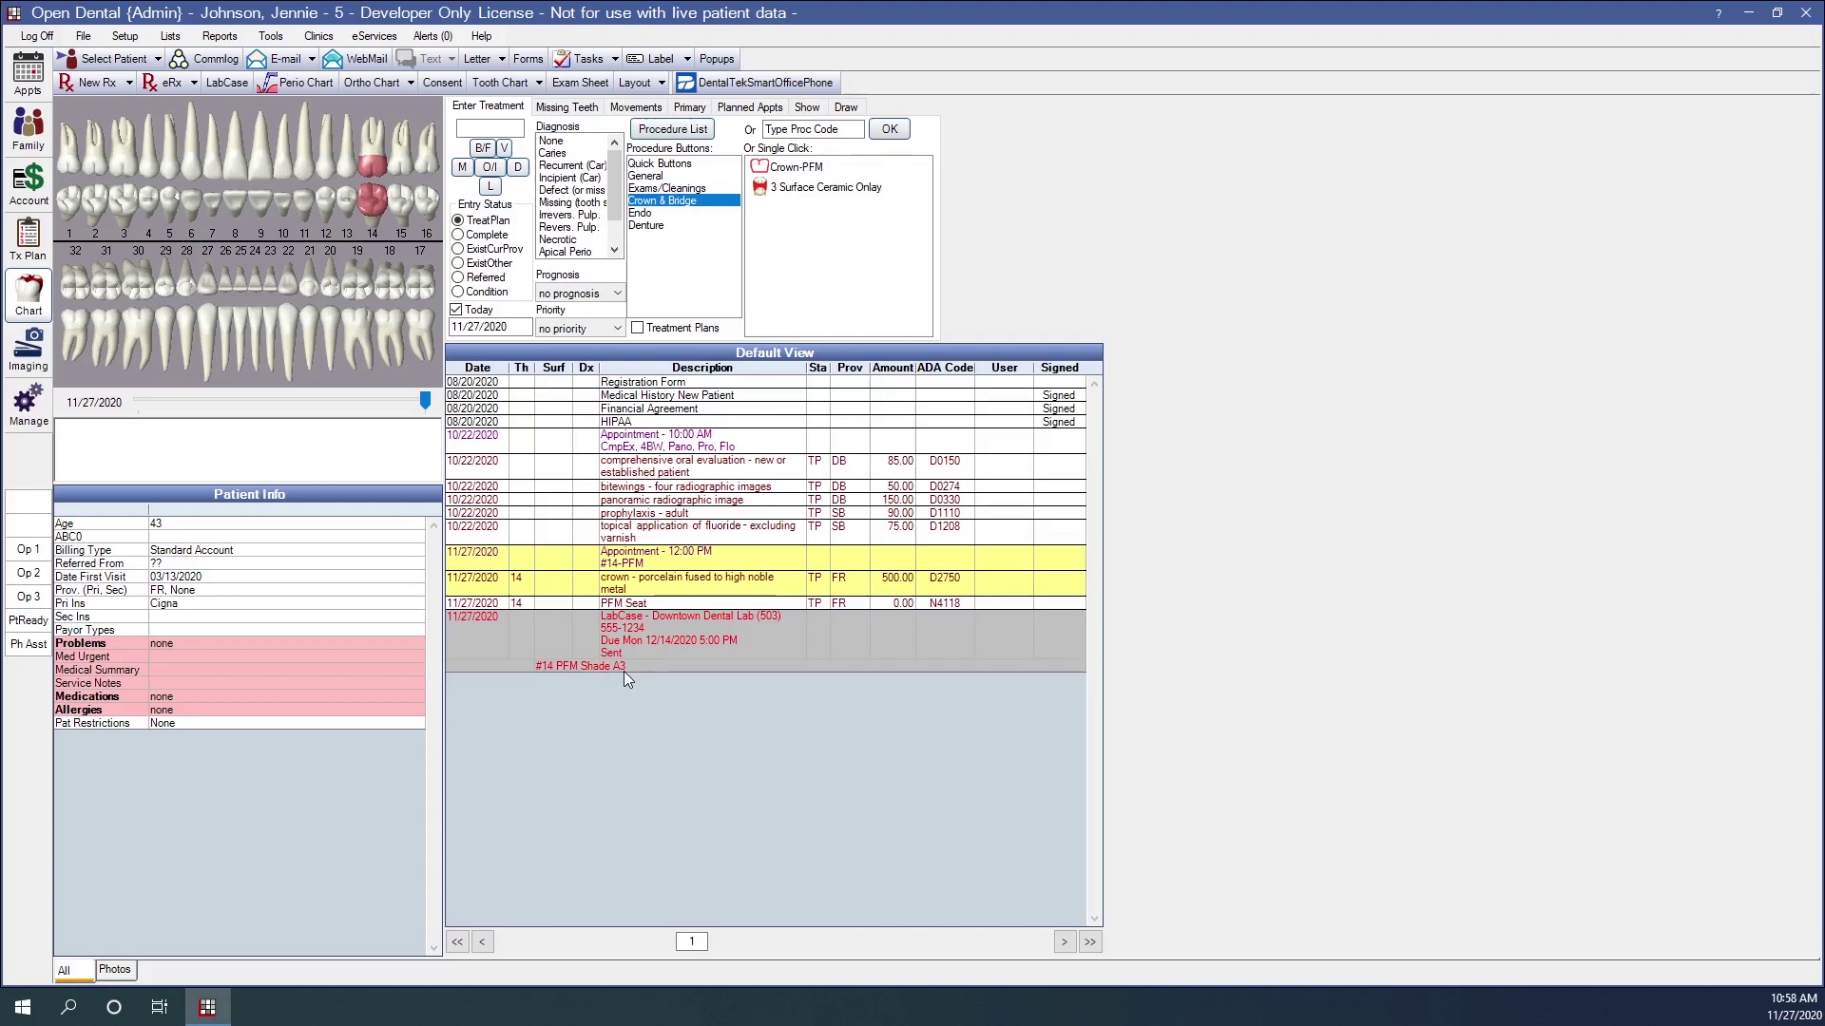
- Without creating a planned appointment, create a new patient appointment for the PFM Seat on tooth 14, with its length locked at 50 minutes
click(39, 84)
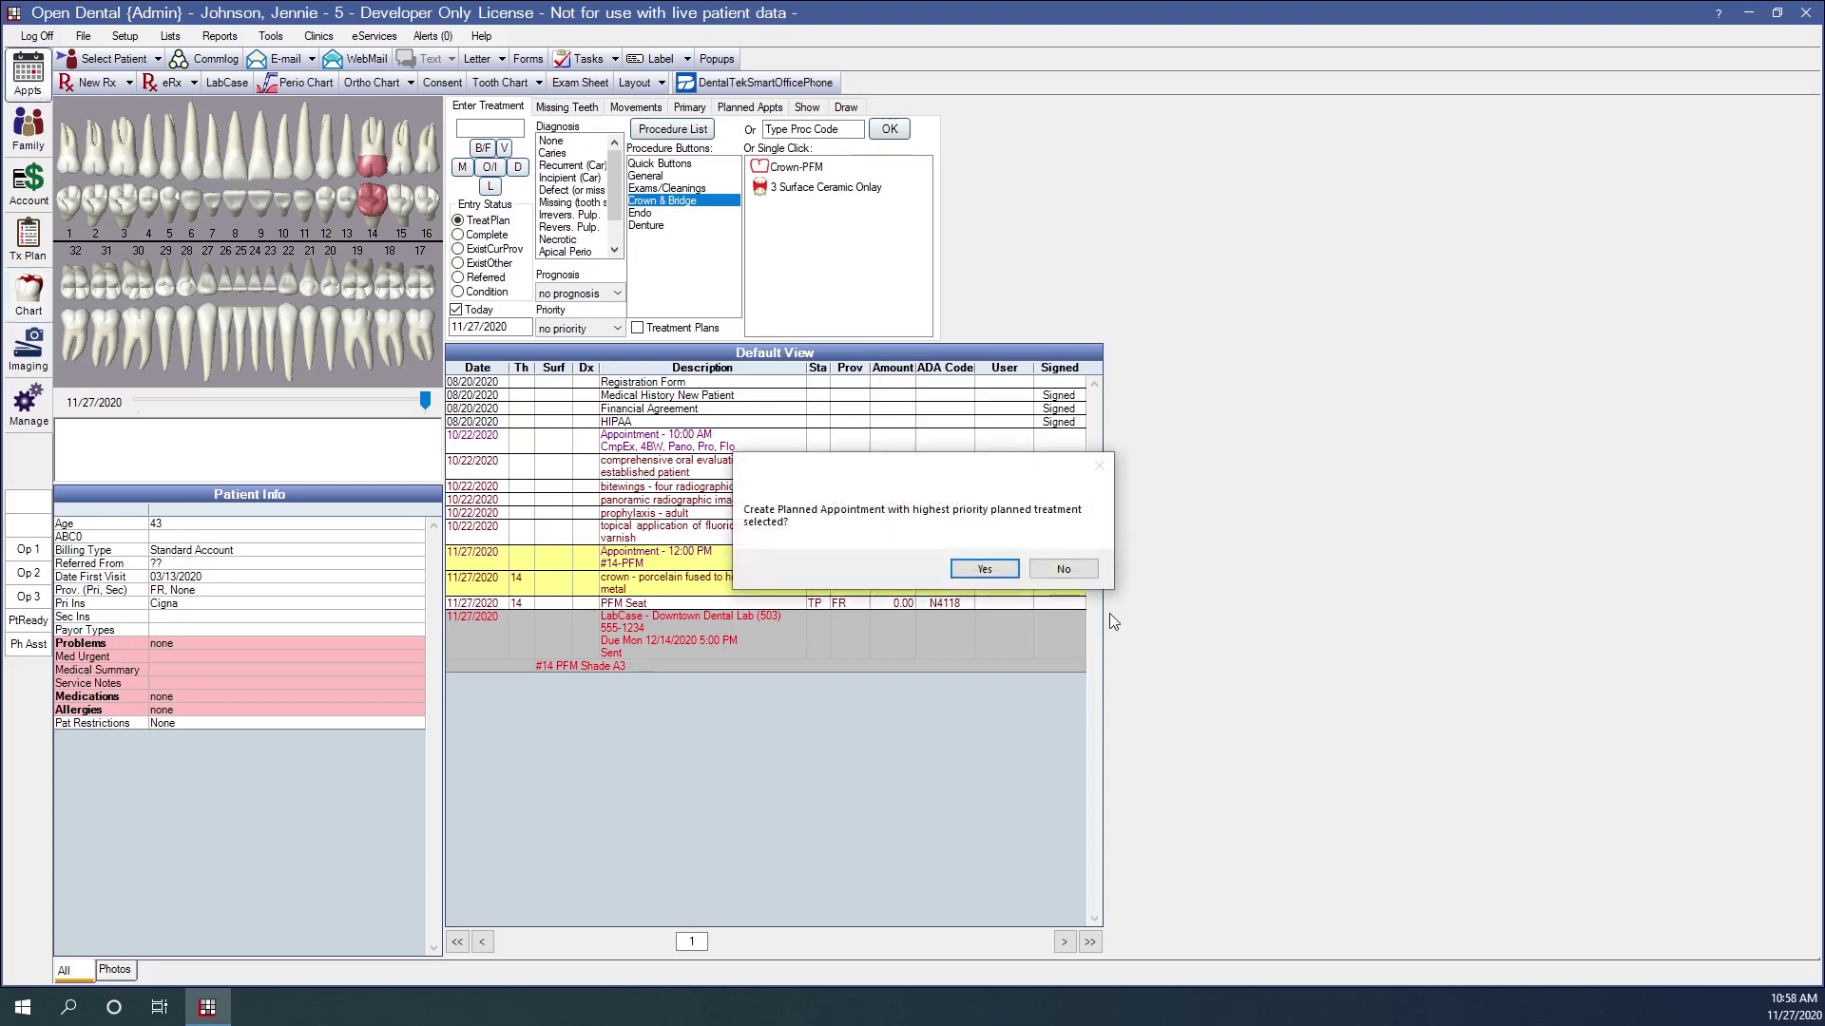
click(1064, 569)
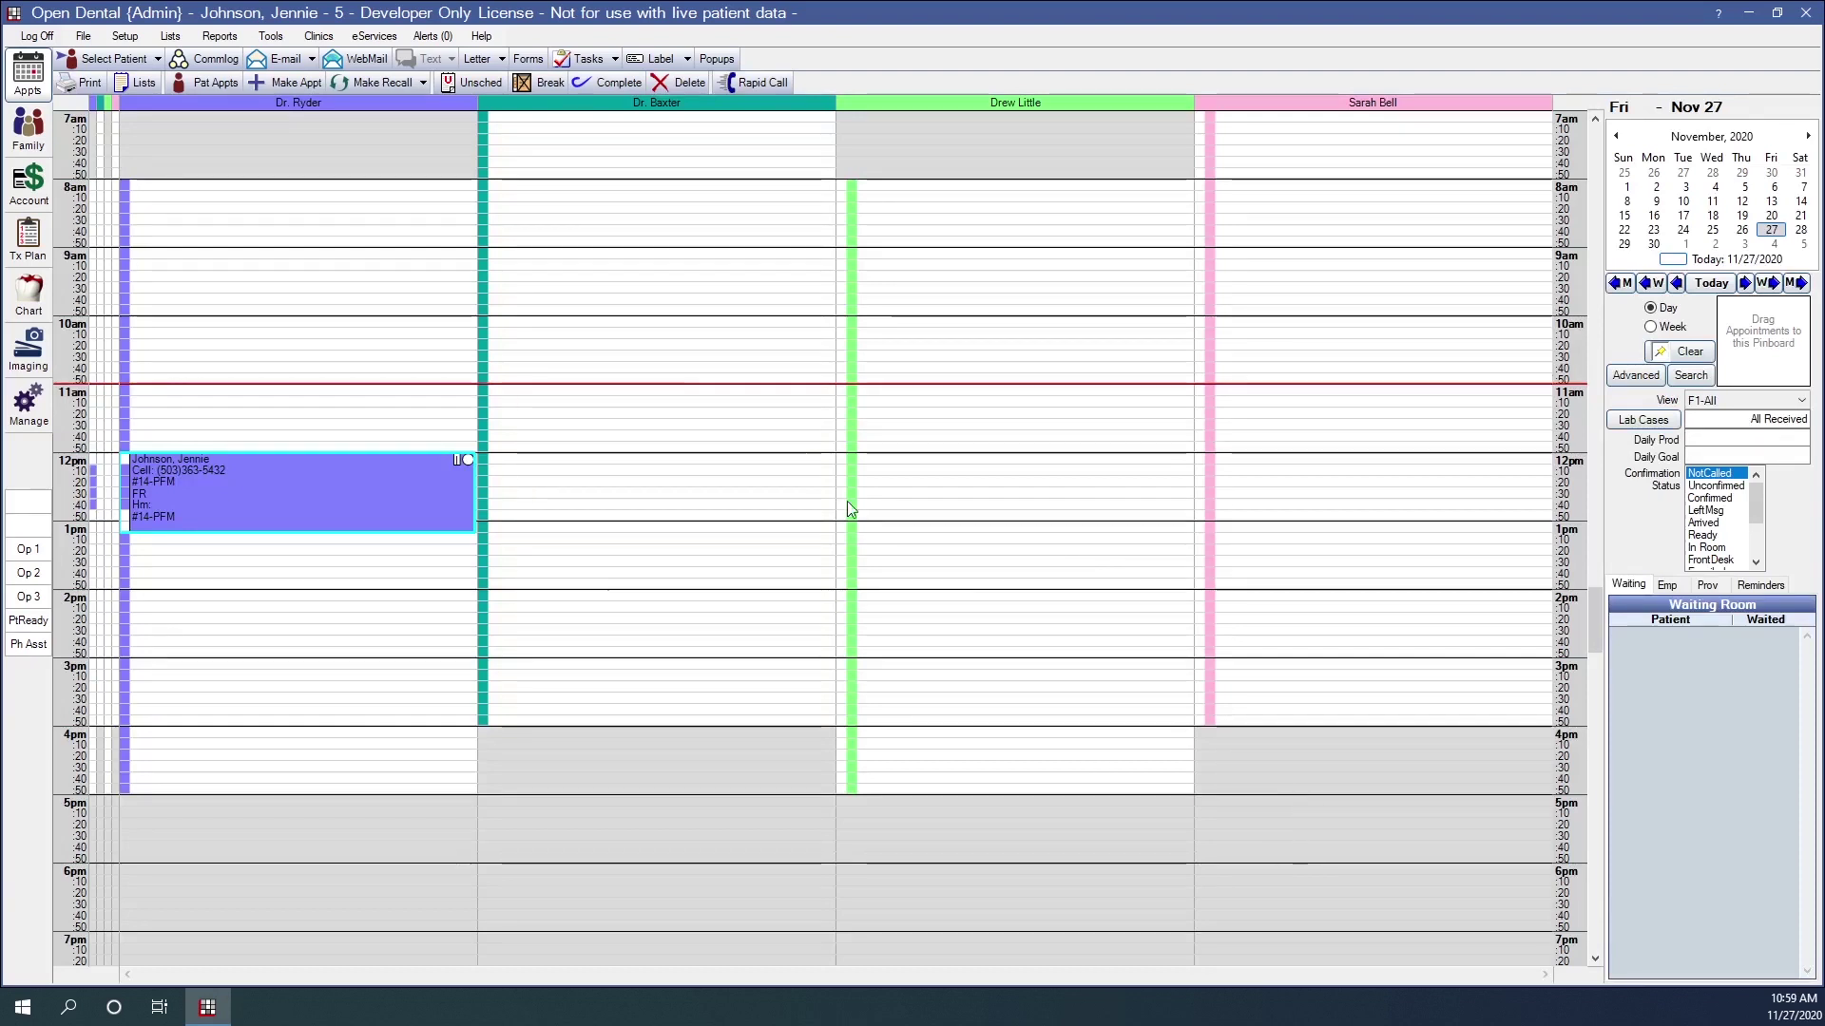
click(283, 81)
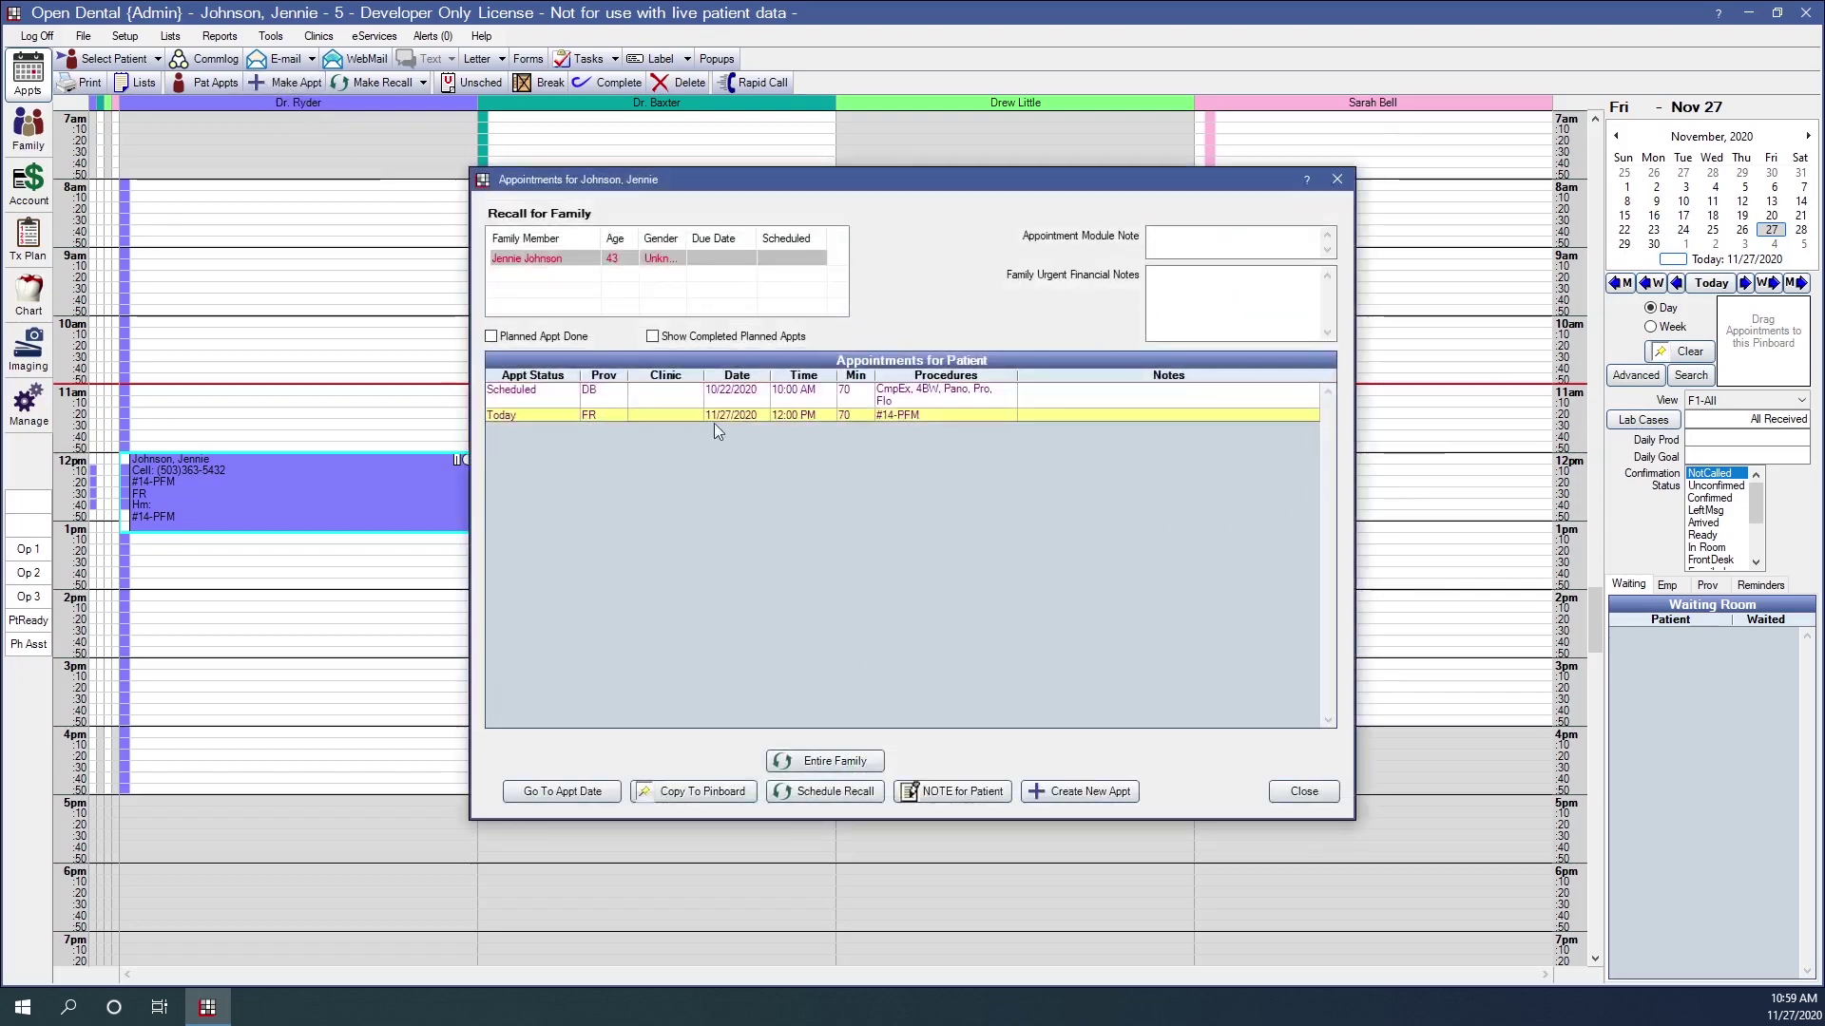
click(1063, 792)
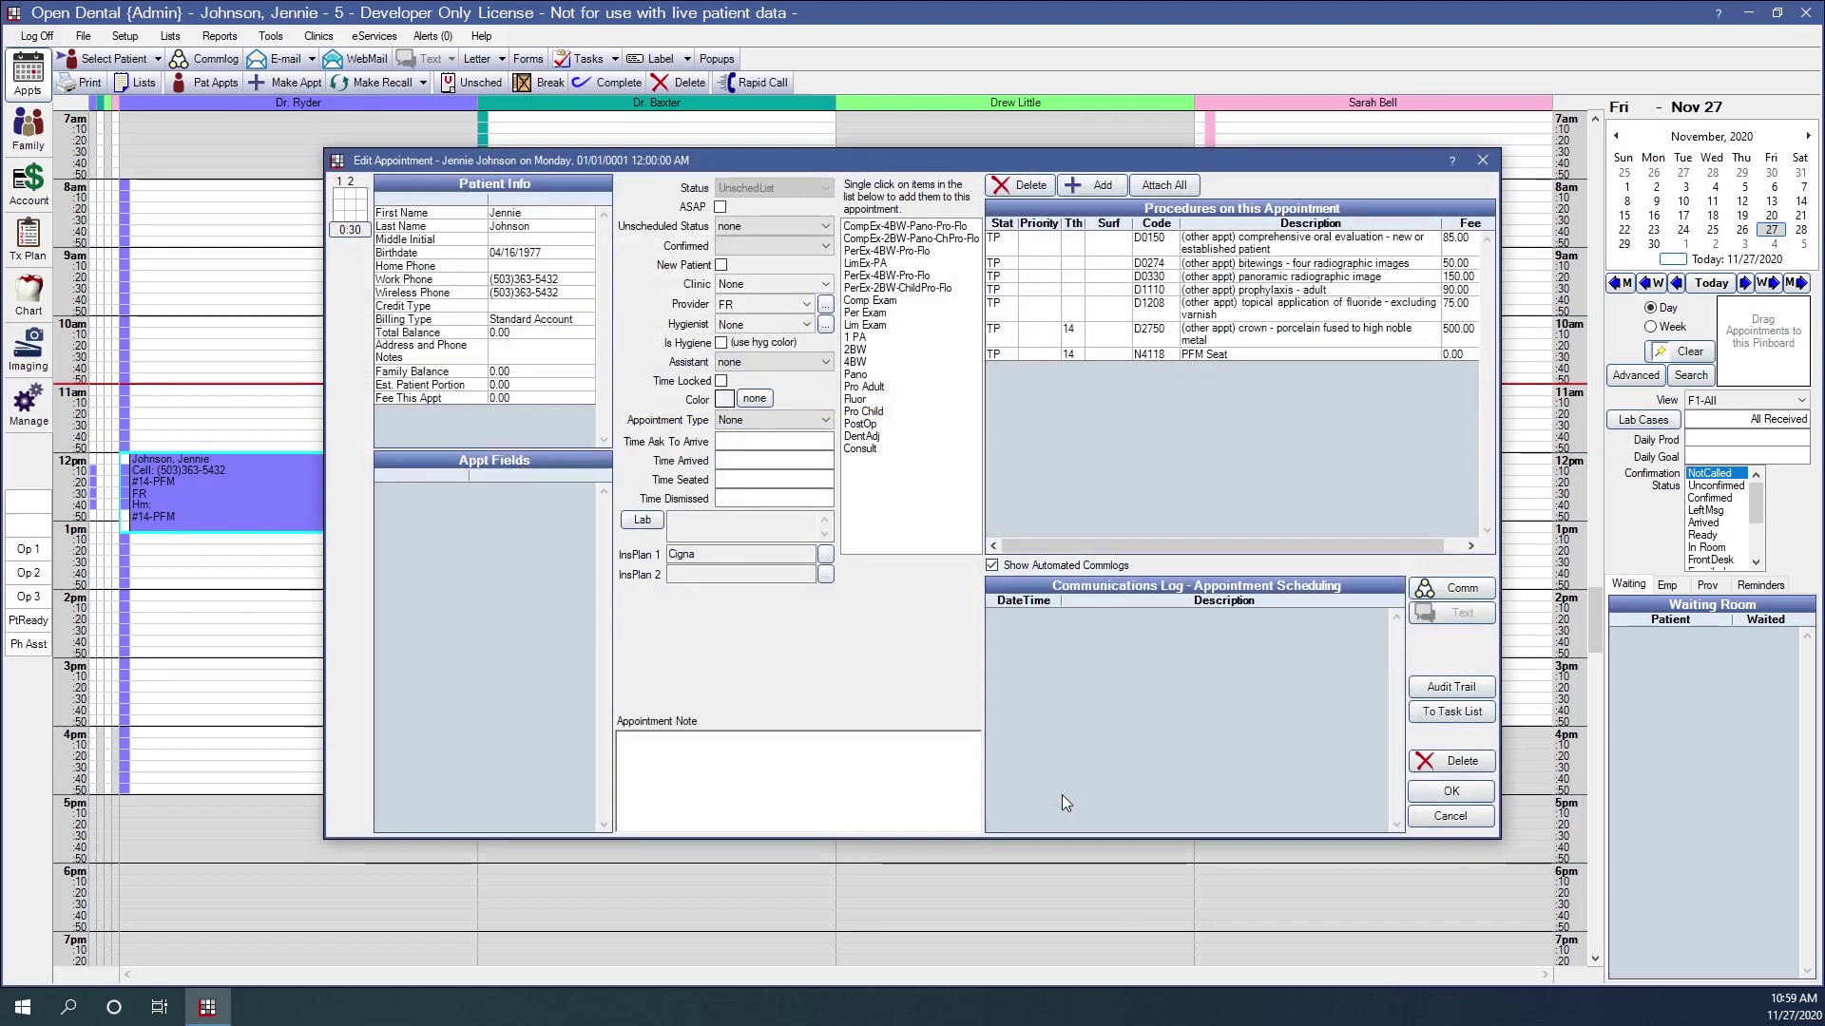
click(1106, 356)
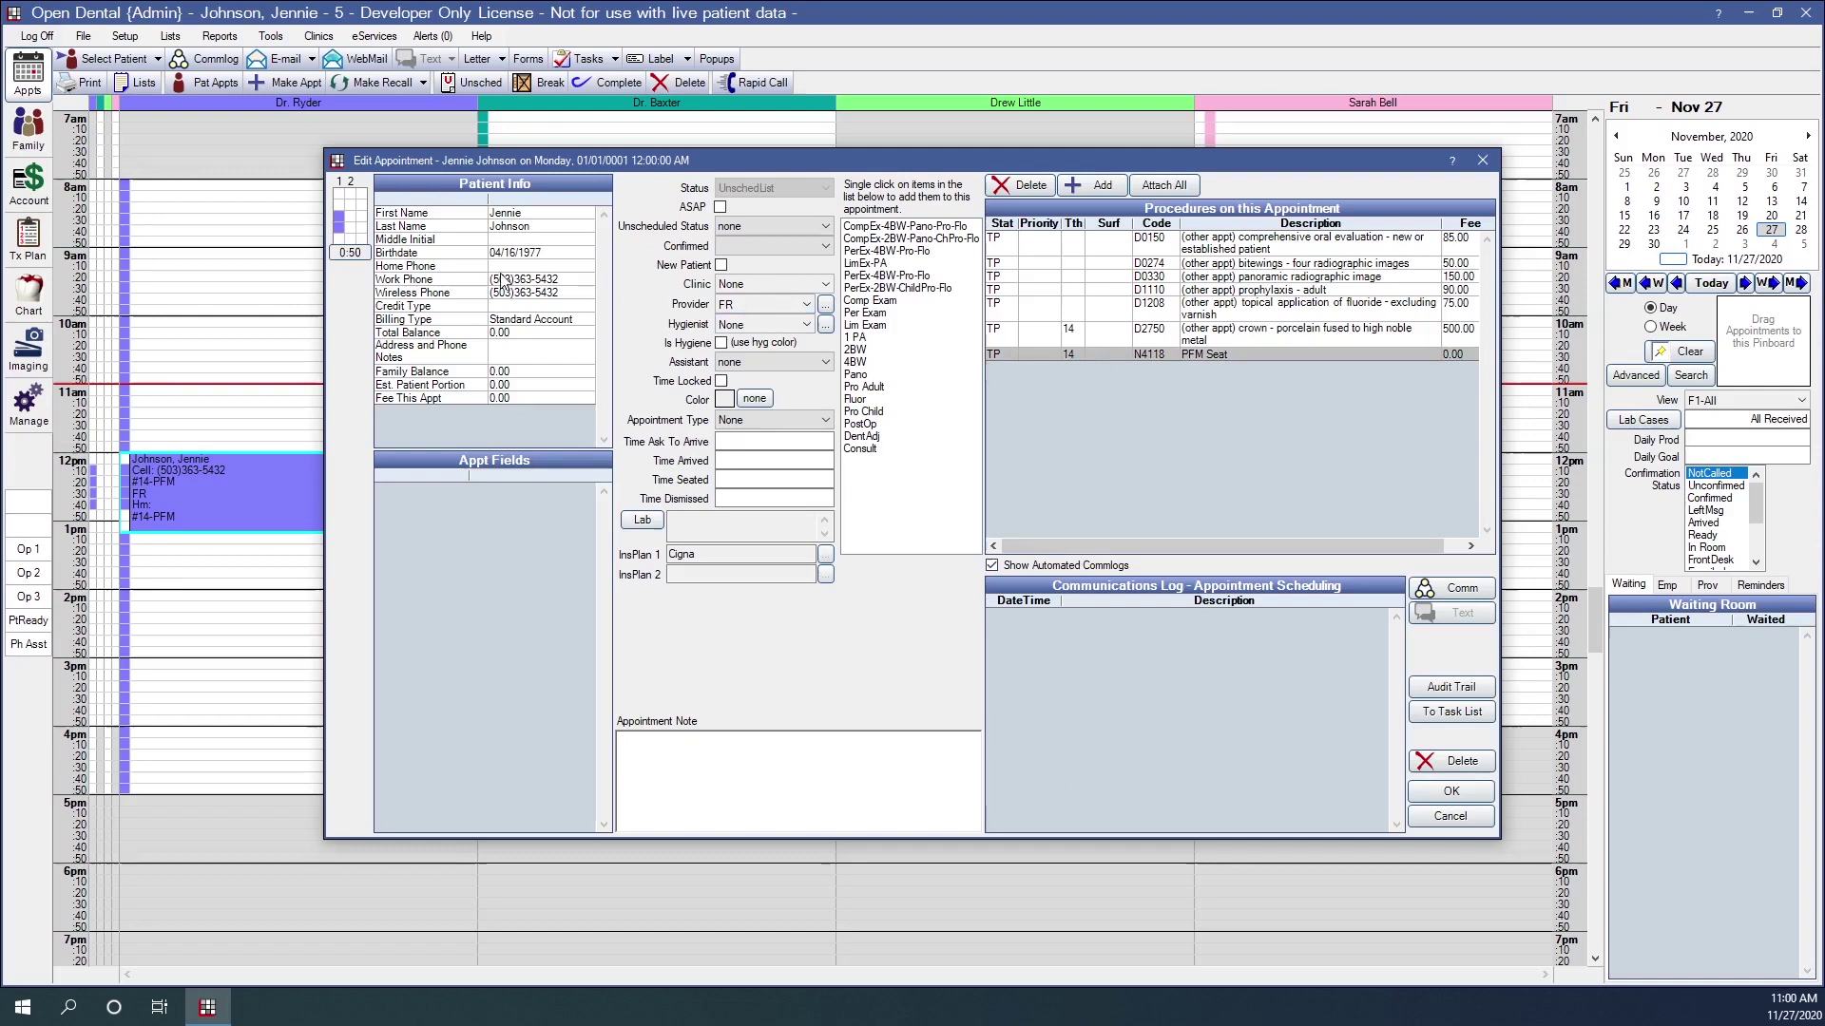
drag(351, 259, 354, 256)
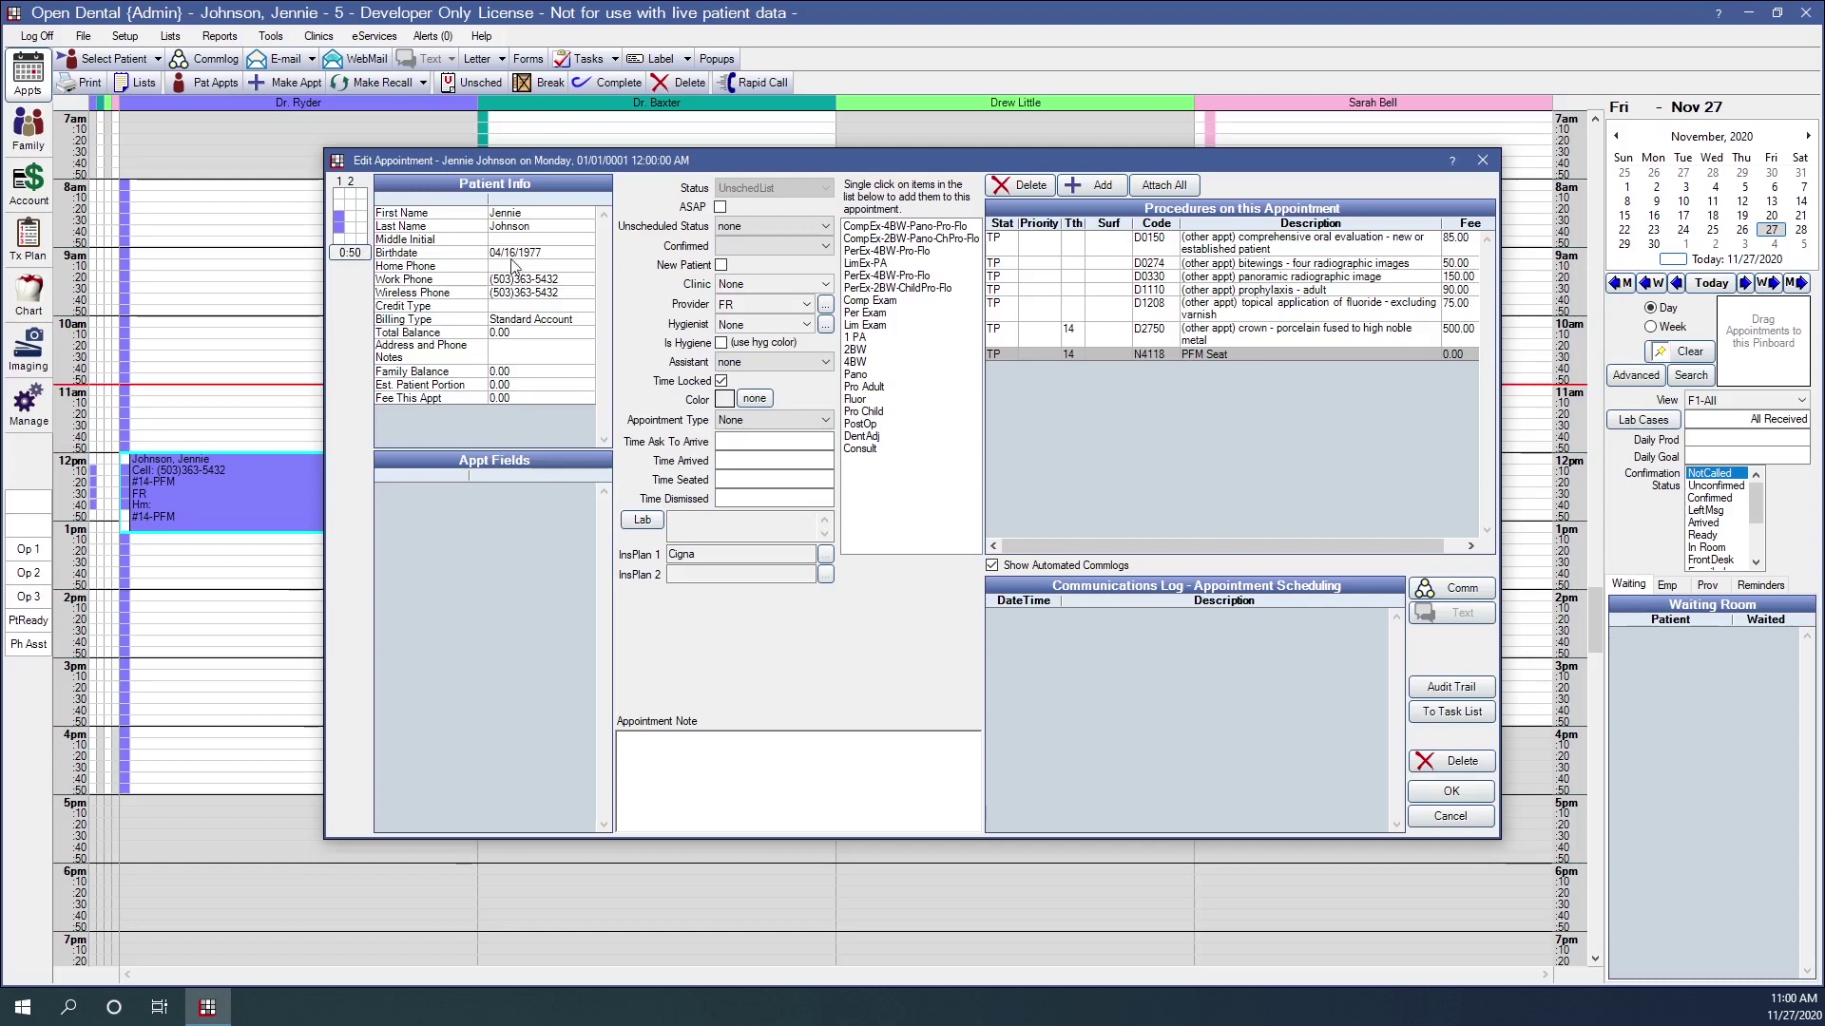
- Attach the Downtown Dental Lab case "#14 PFM Shade A3" to the new appointment and check its due date
click(642, 521)
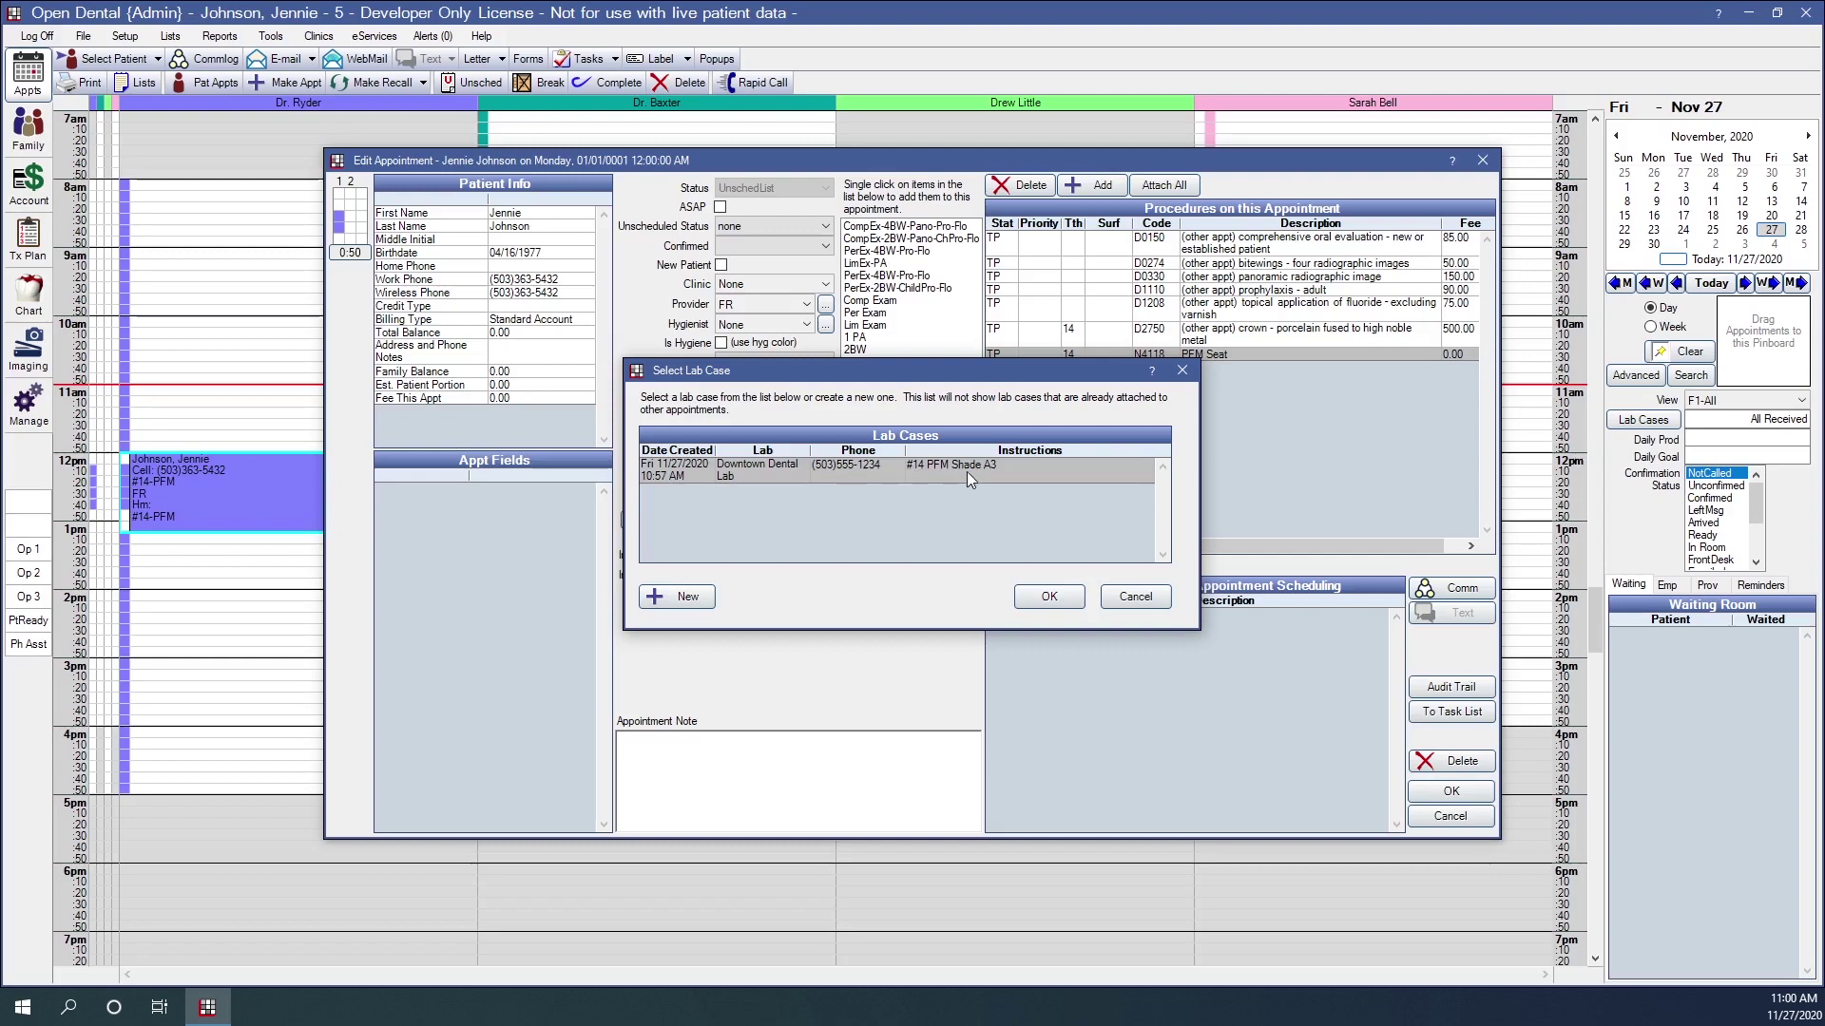
click(1034, 597)
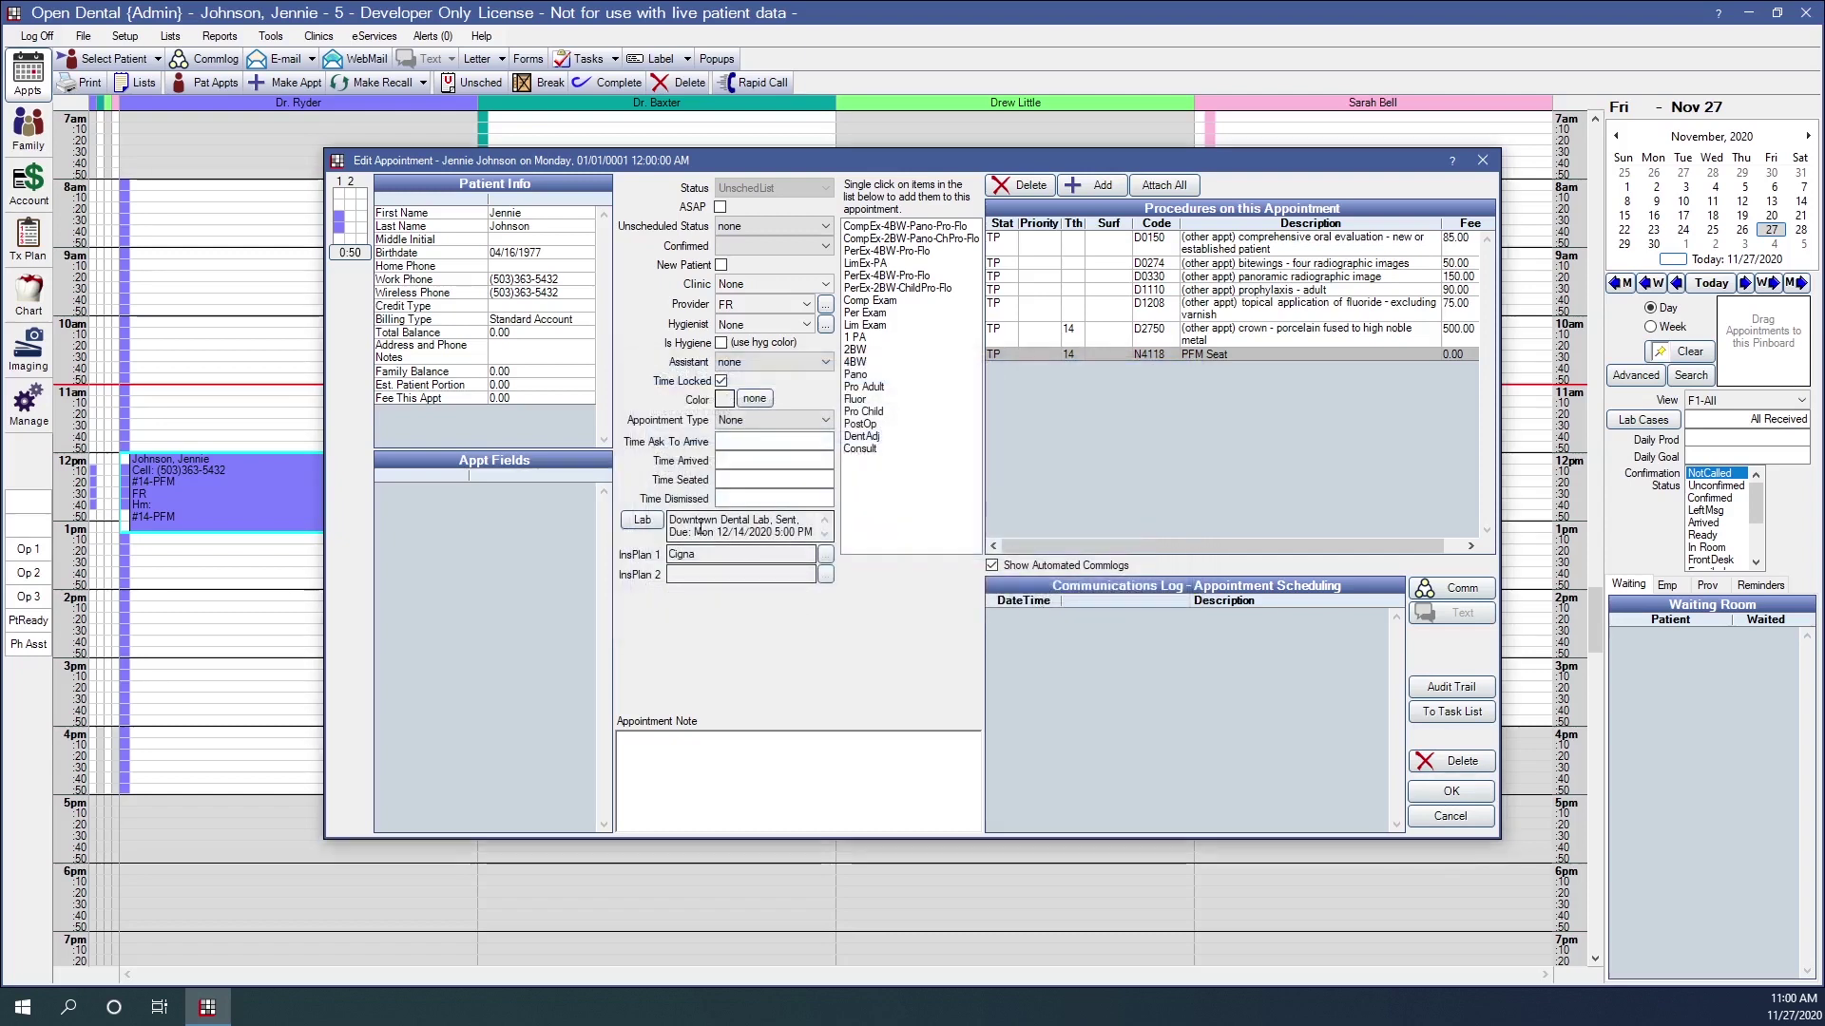
drag(671, 520, 716, 532)
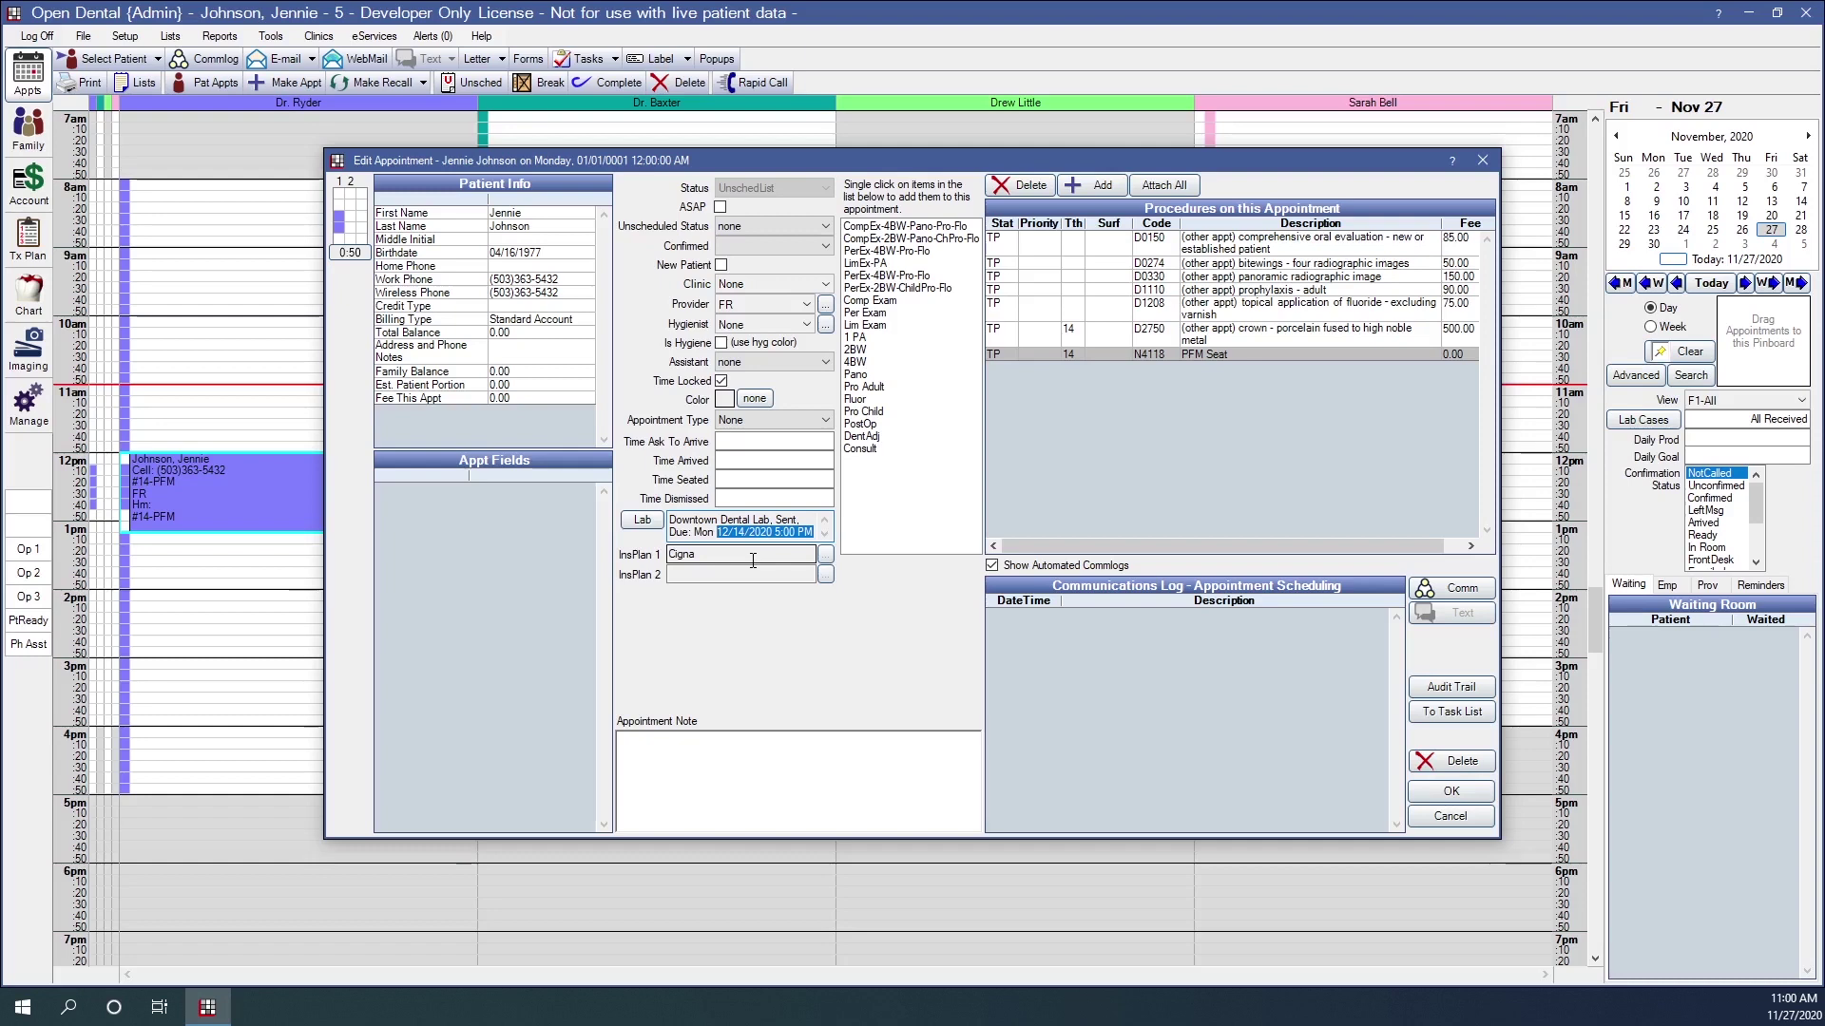
- Save the new PFM Seat appointment and schedule it for December 15, 2020 at 1:00 PM in the first provider's column
click(1433, 801)
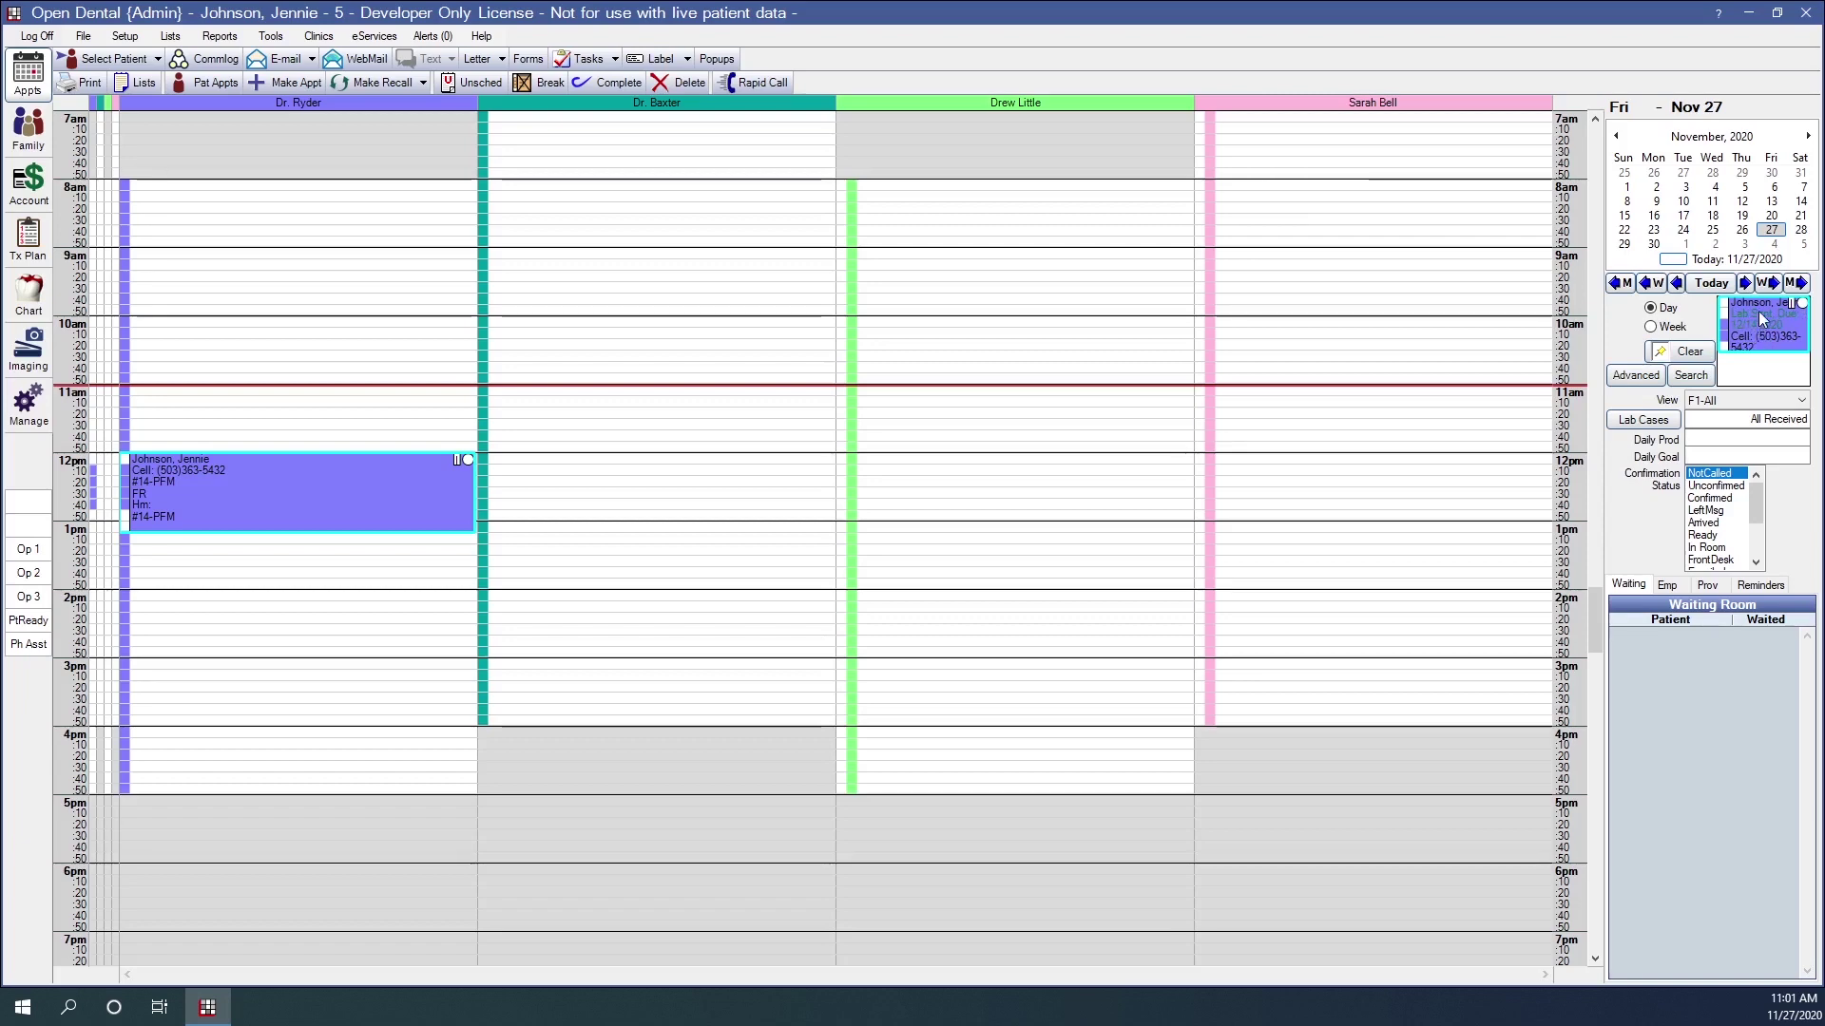
click(1808, 136)
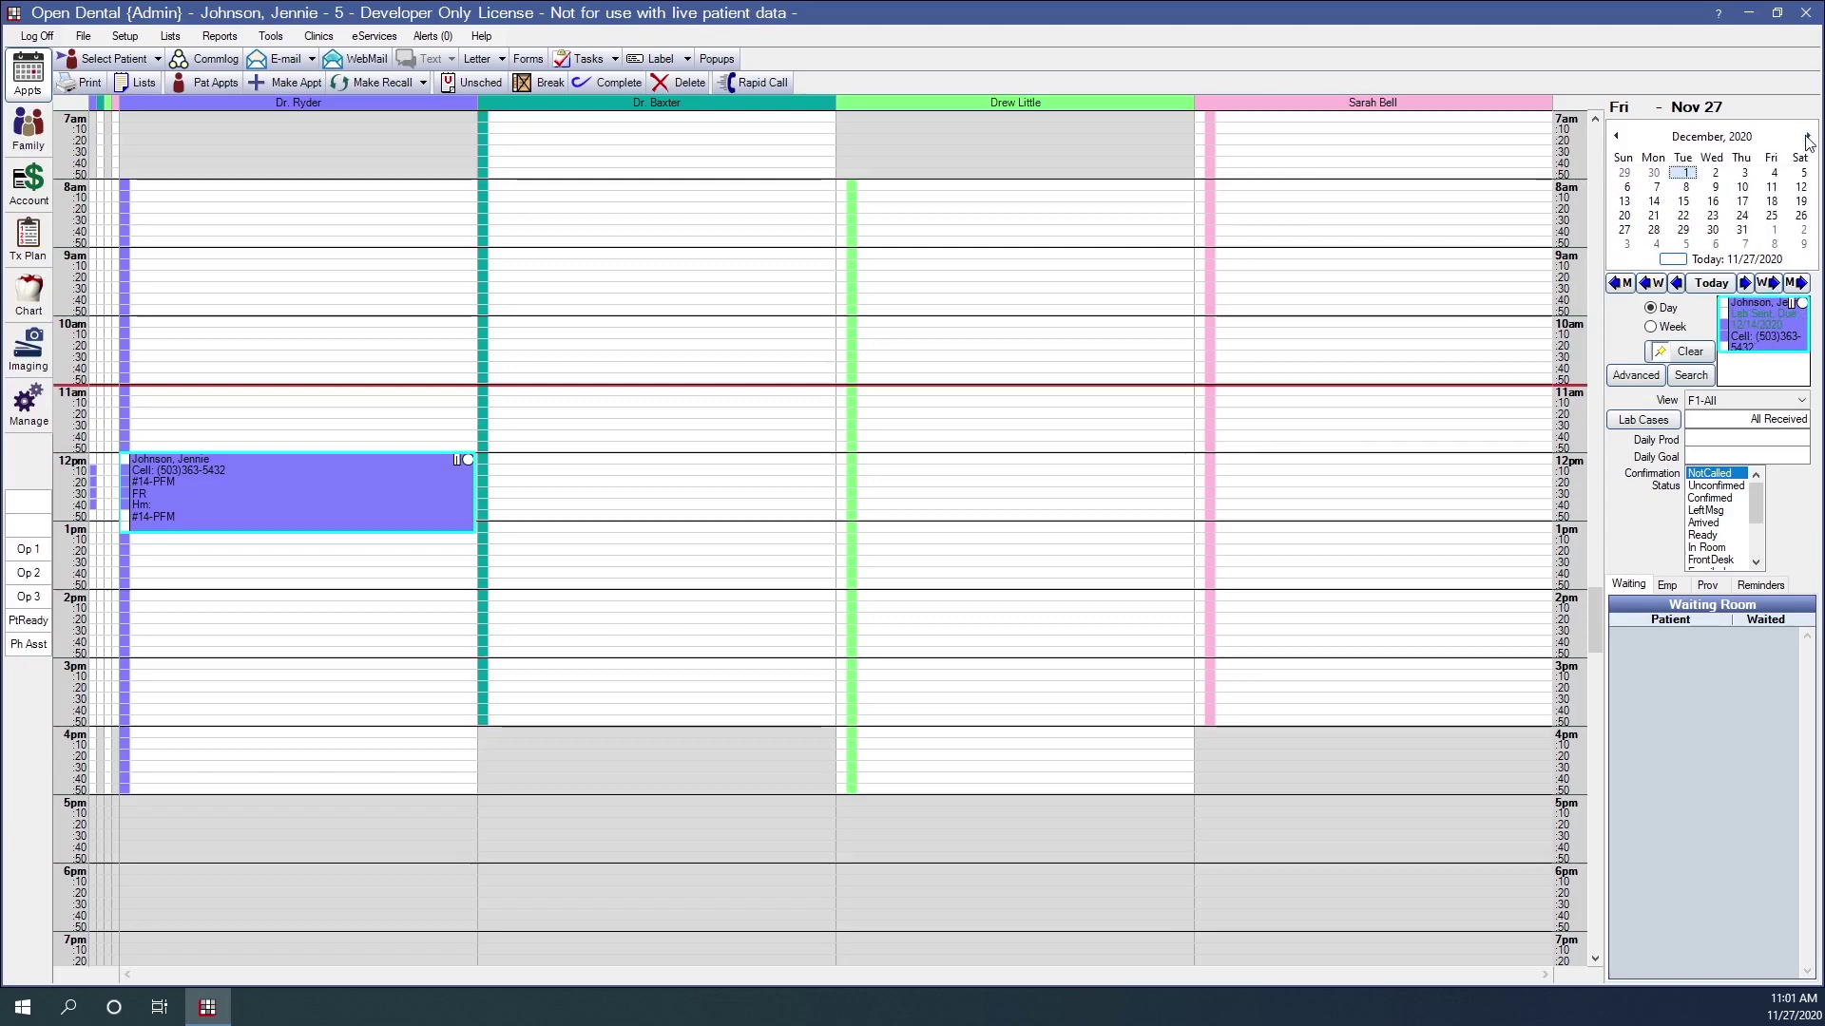
click(1683, 203)
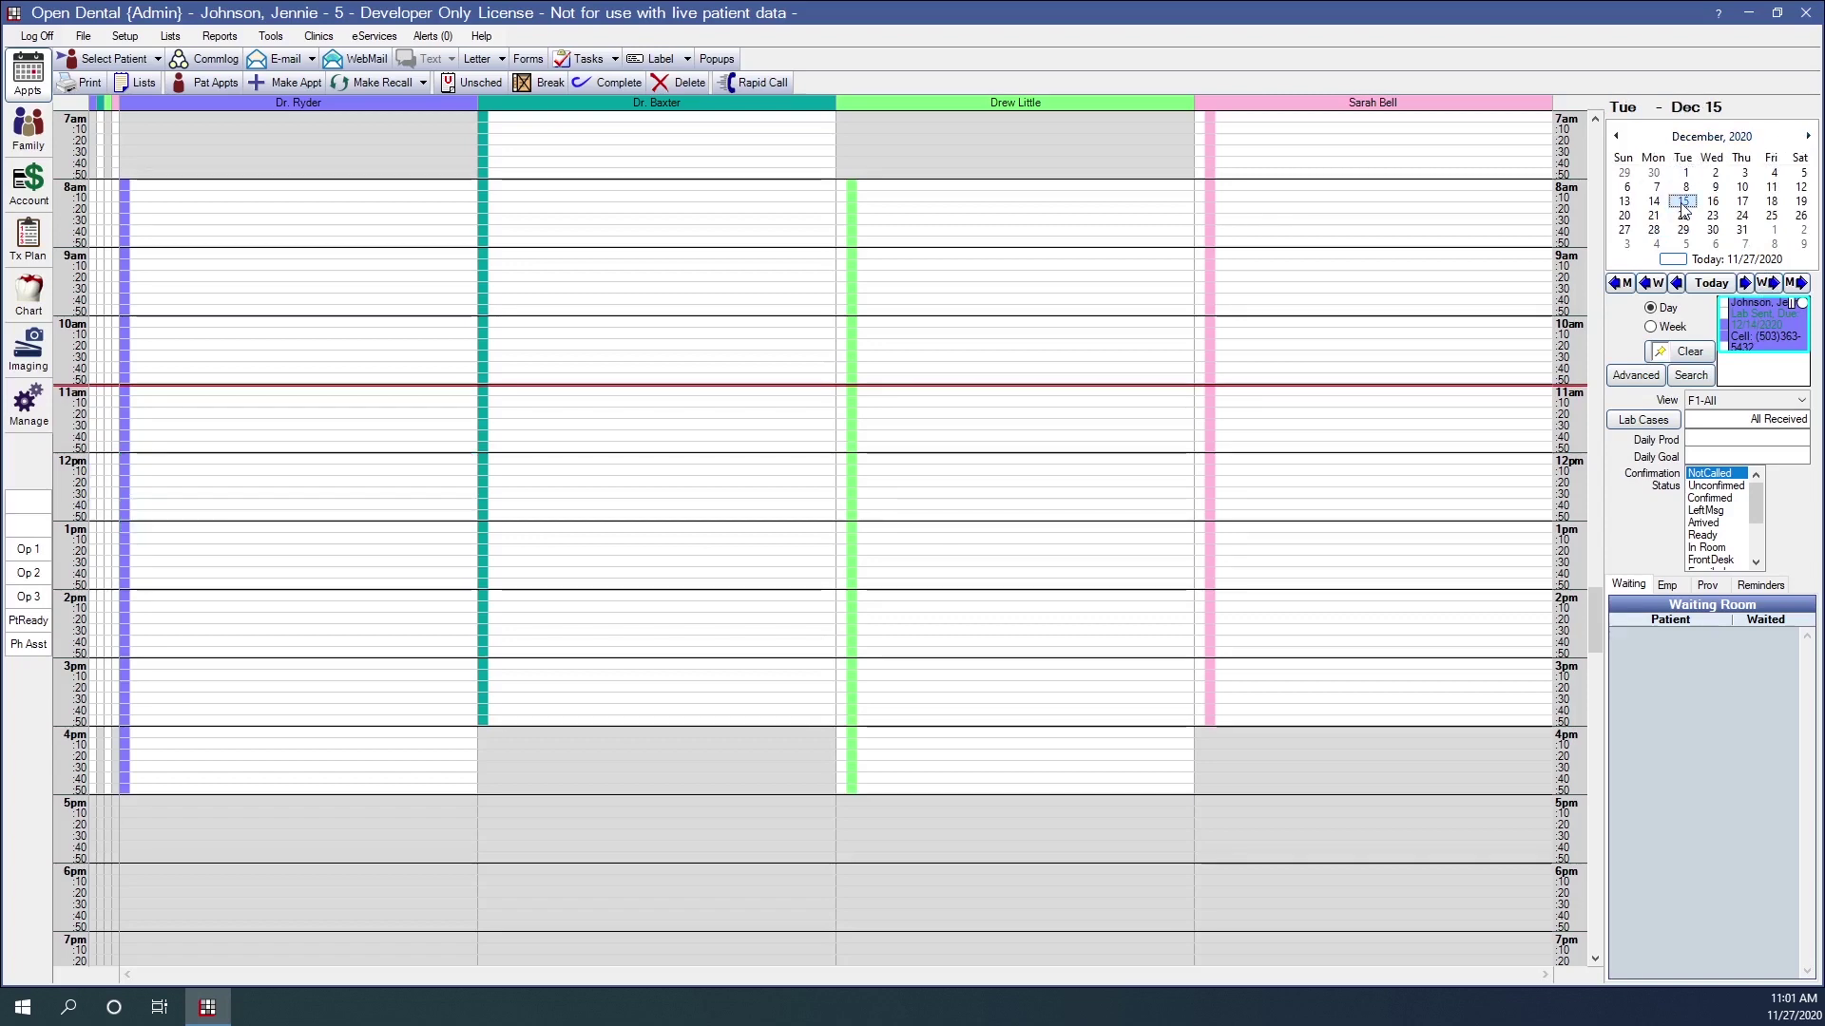
drag(1748, 323, 152, 551)
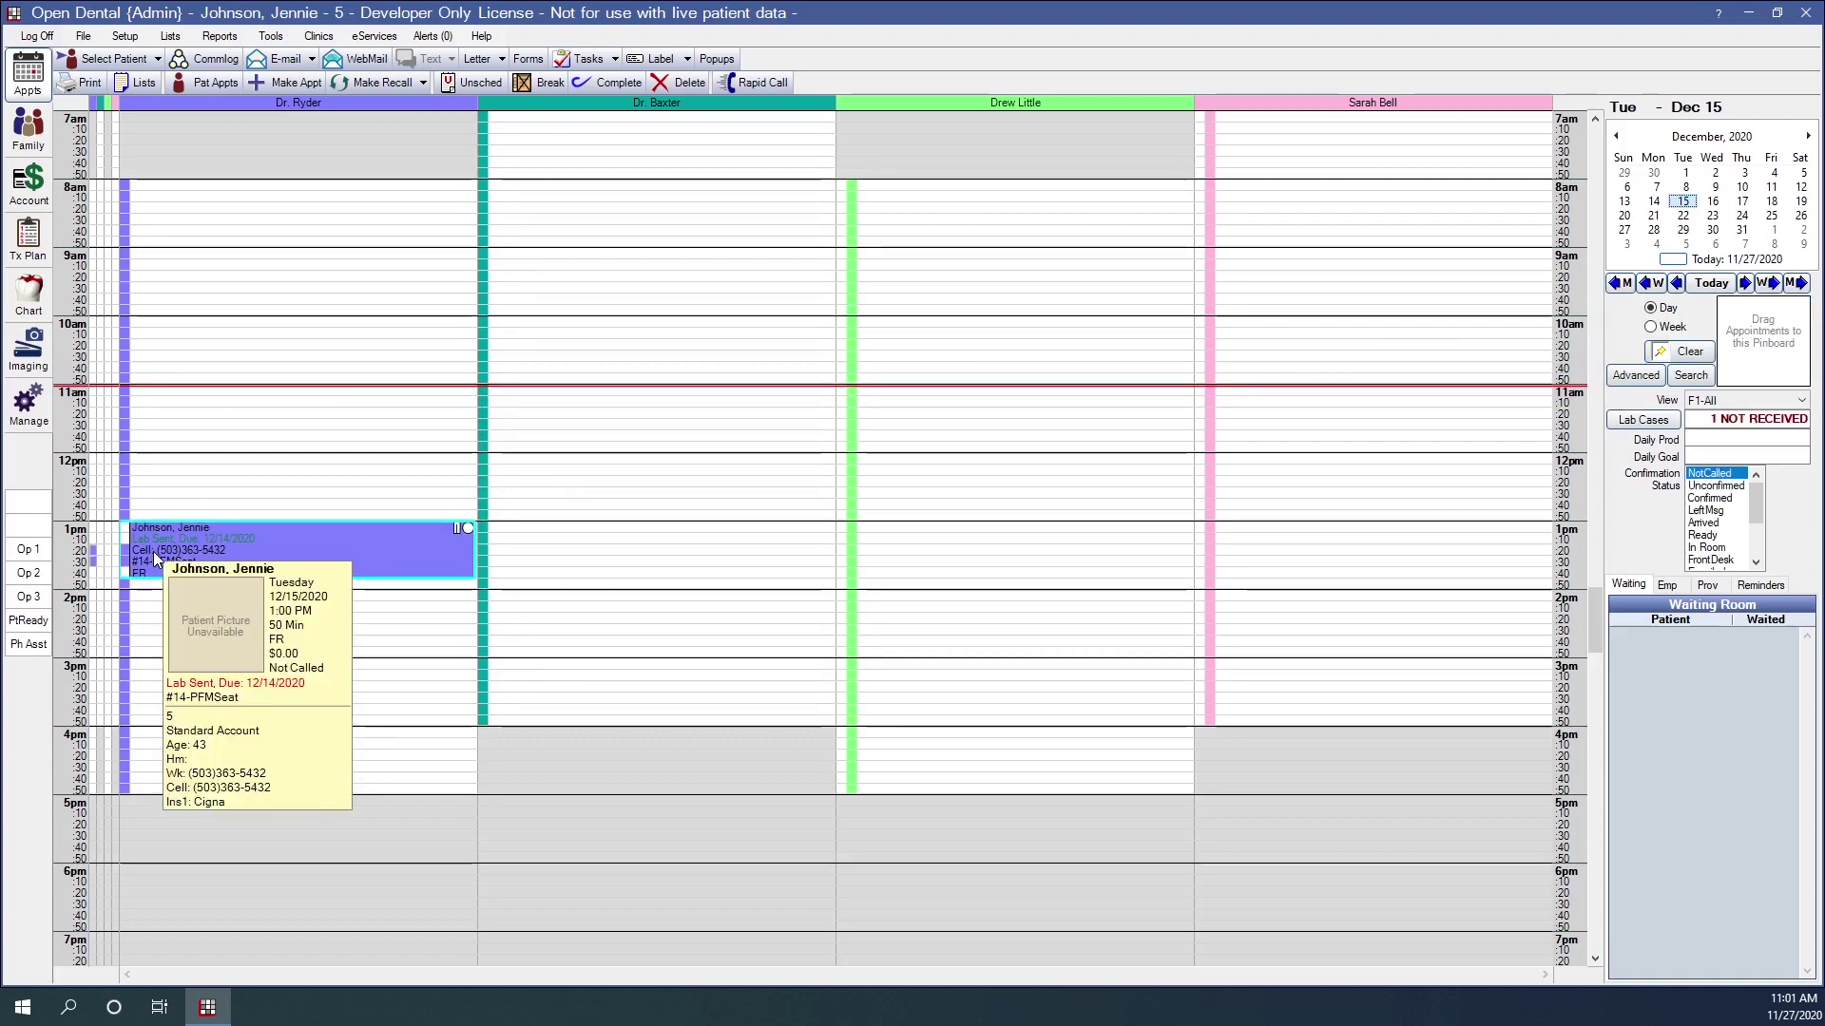
- Detach the Downtown Dental Lab case from the scheduled PFM Seat appointment and save both the case and the appointment
double_click(242, 544)
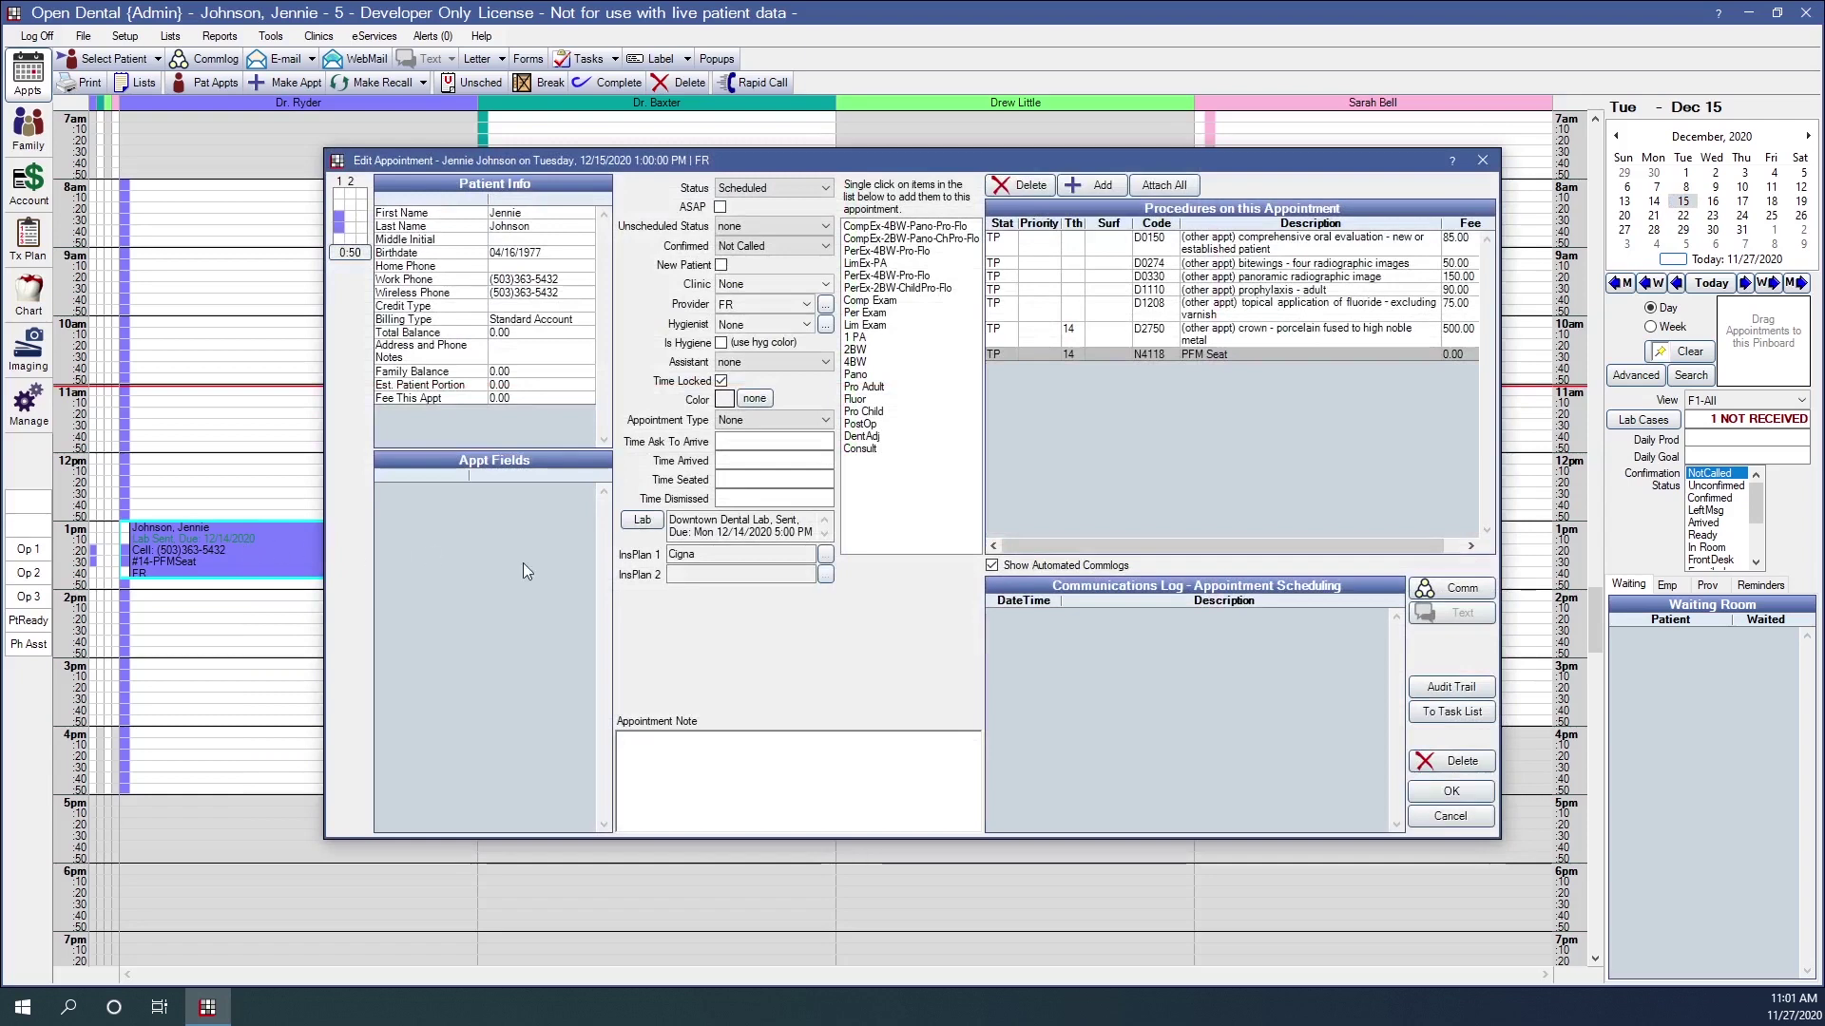
click(645, 525)
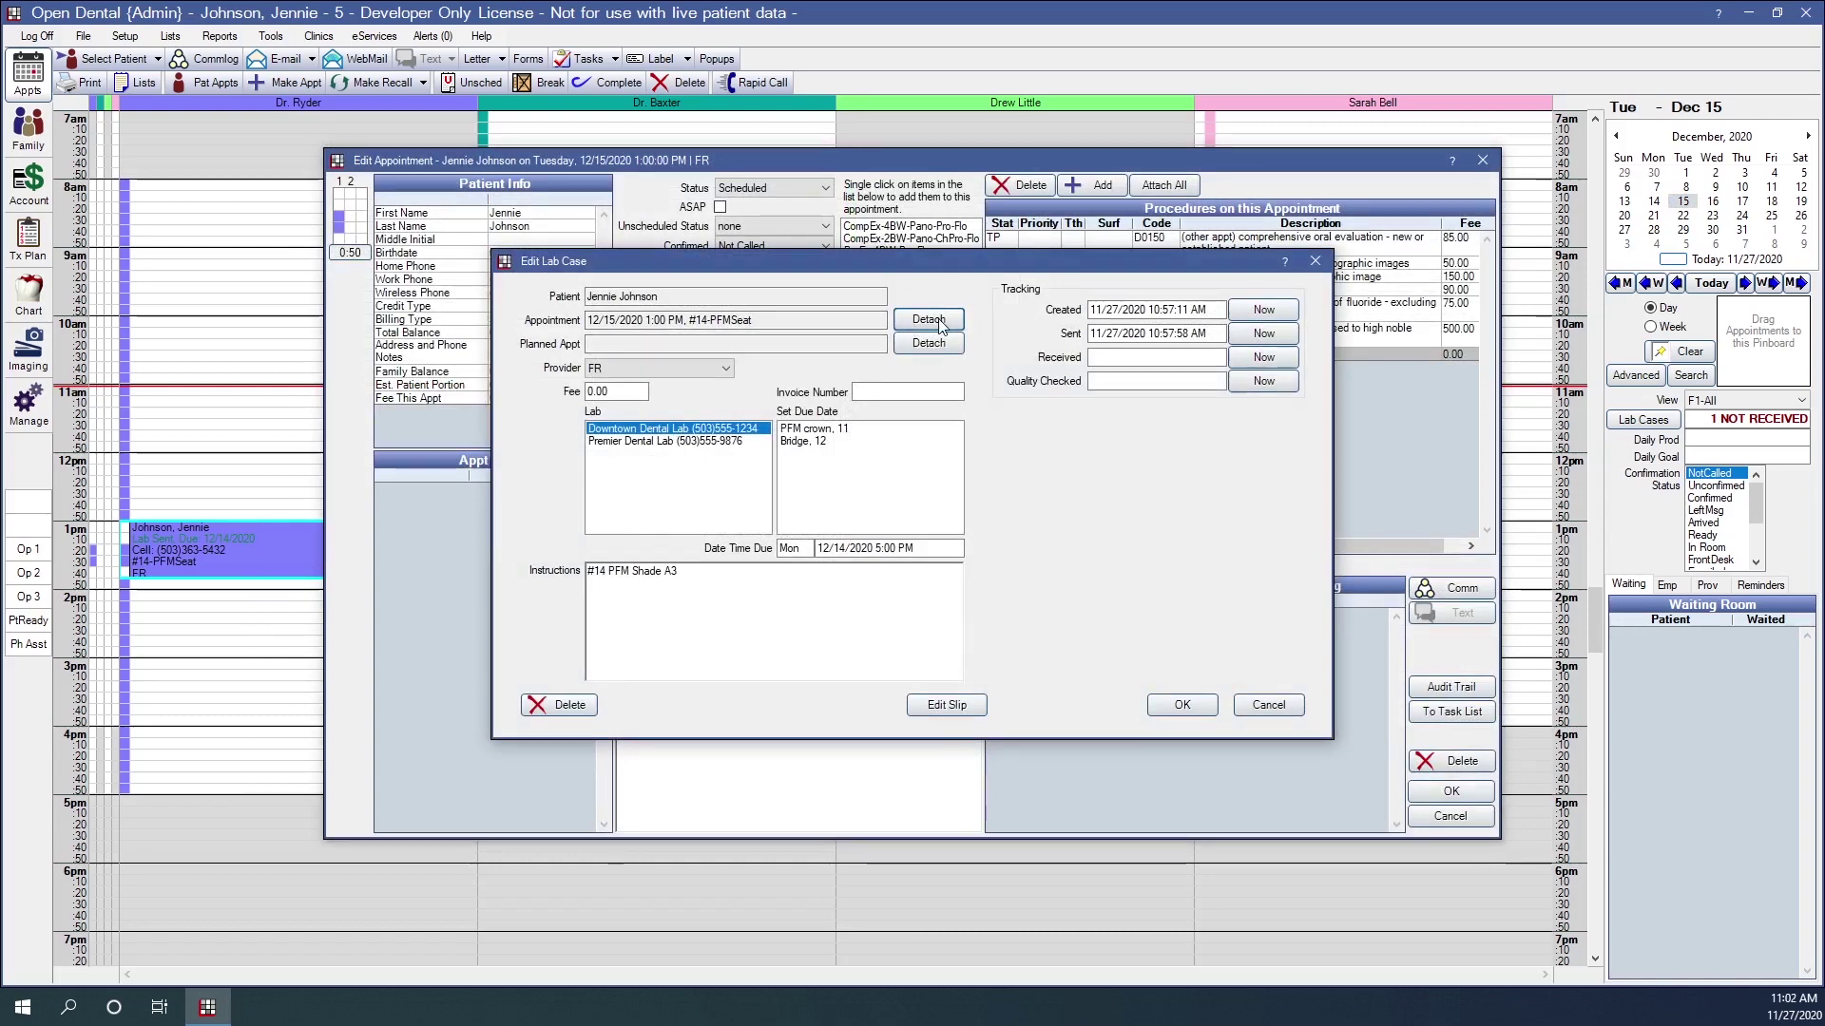
click(930, 319)
click(1167, 707)
click(1451, 792)
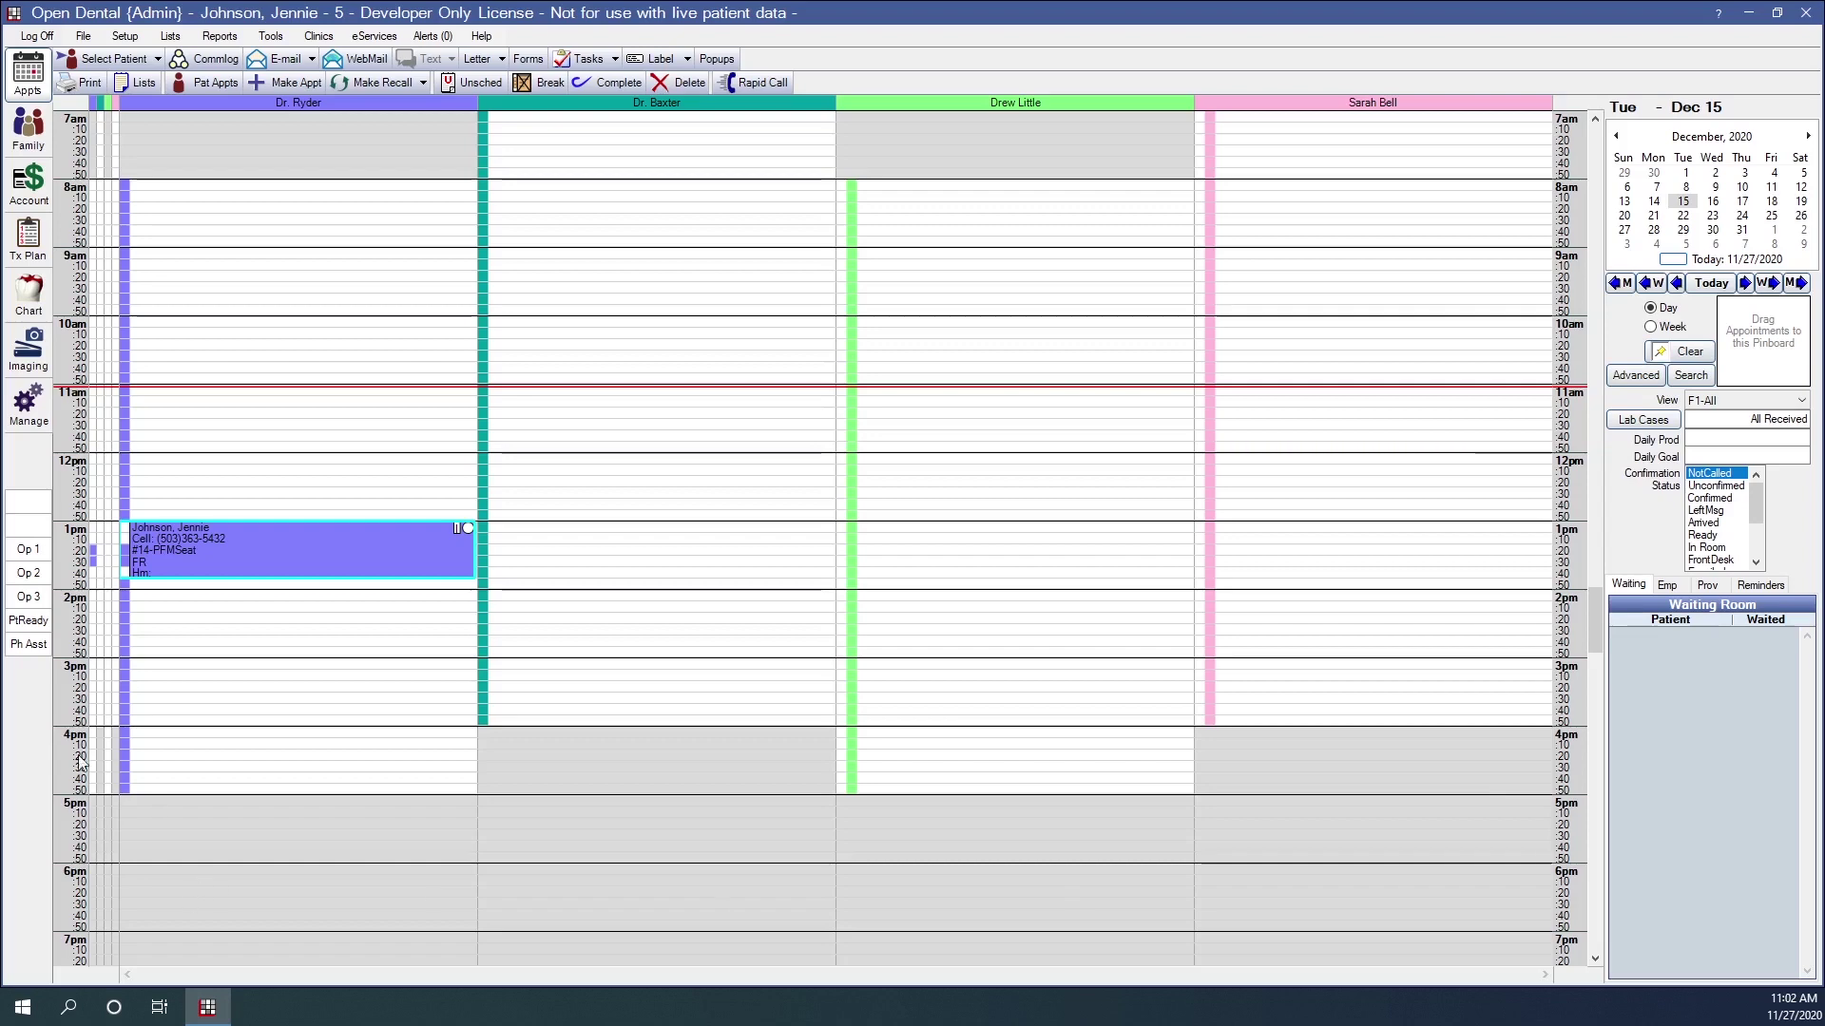
- Delete the December 15 PFM Seat appointment from the schedule
right_click(384, 544)
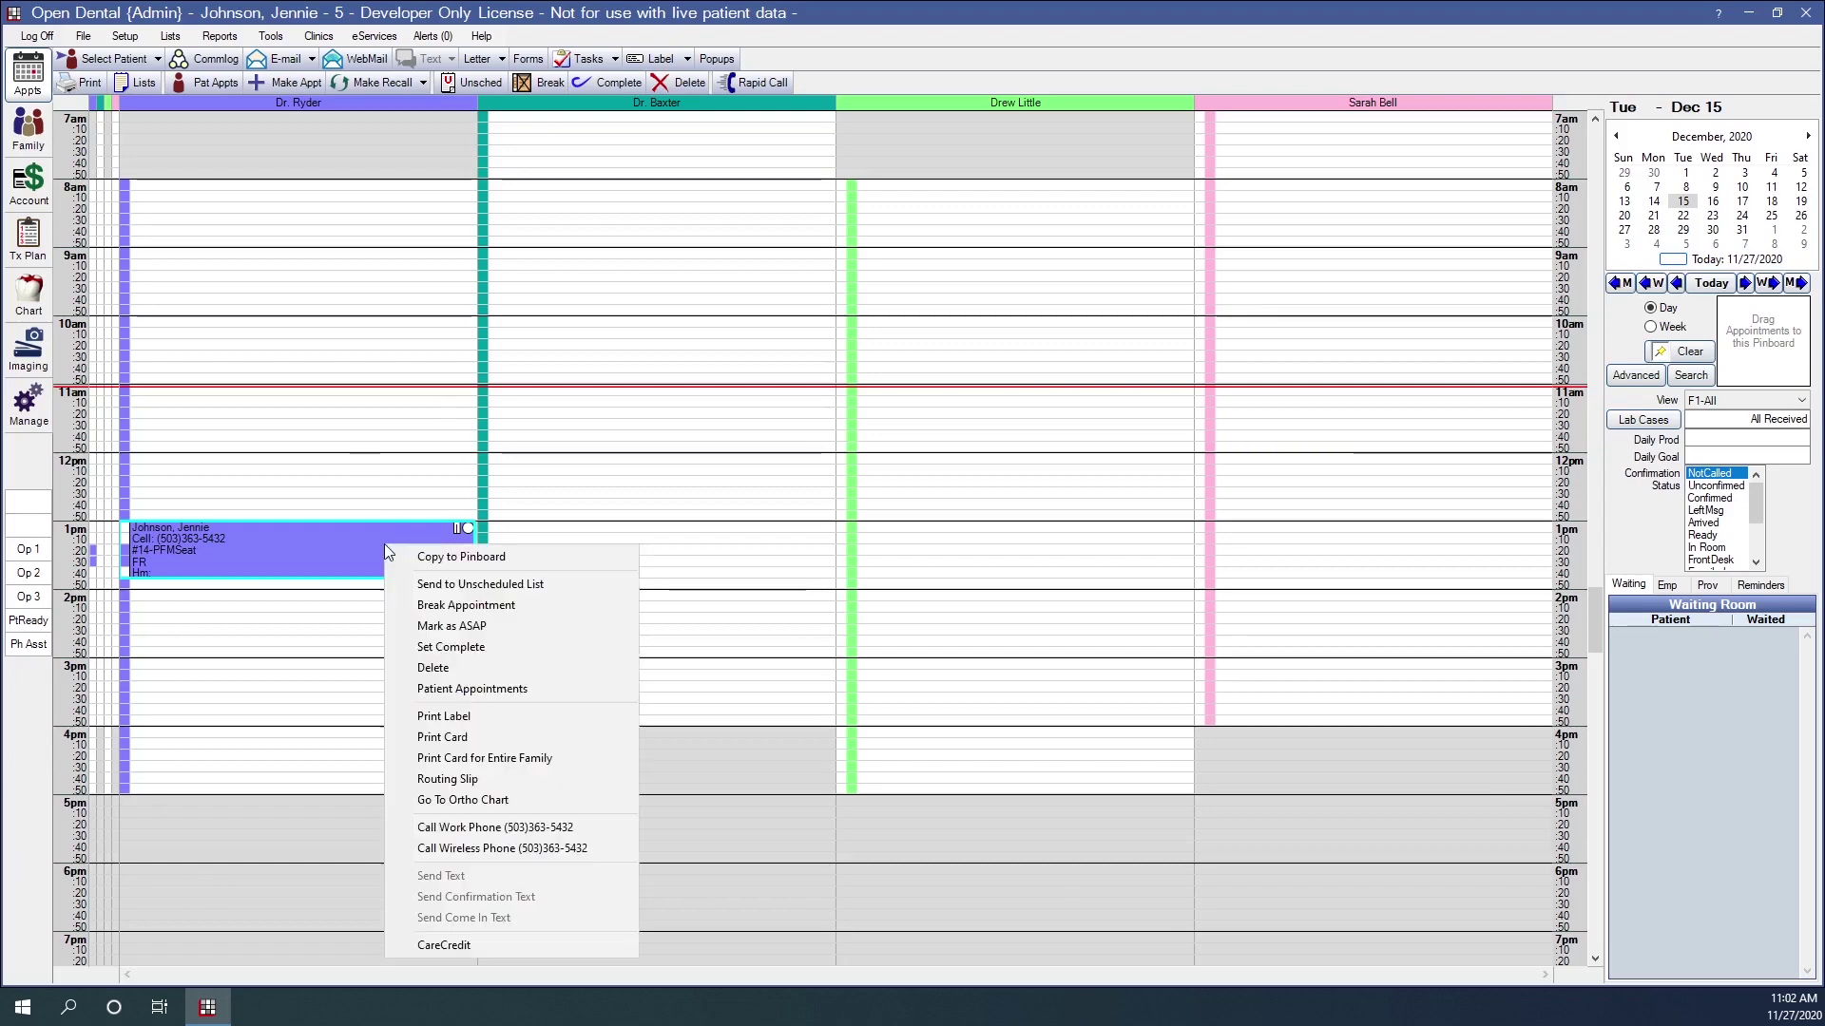
click(439, 669)
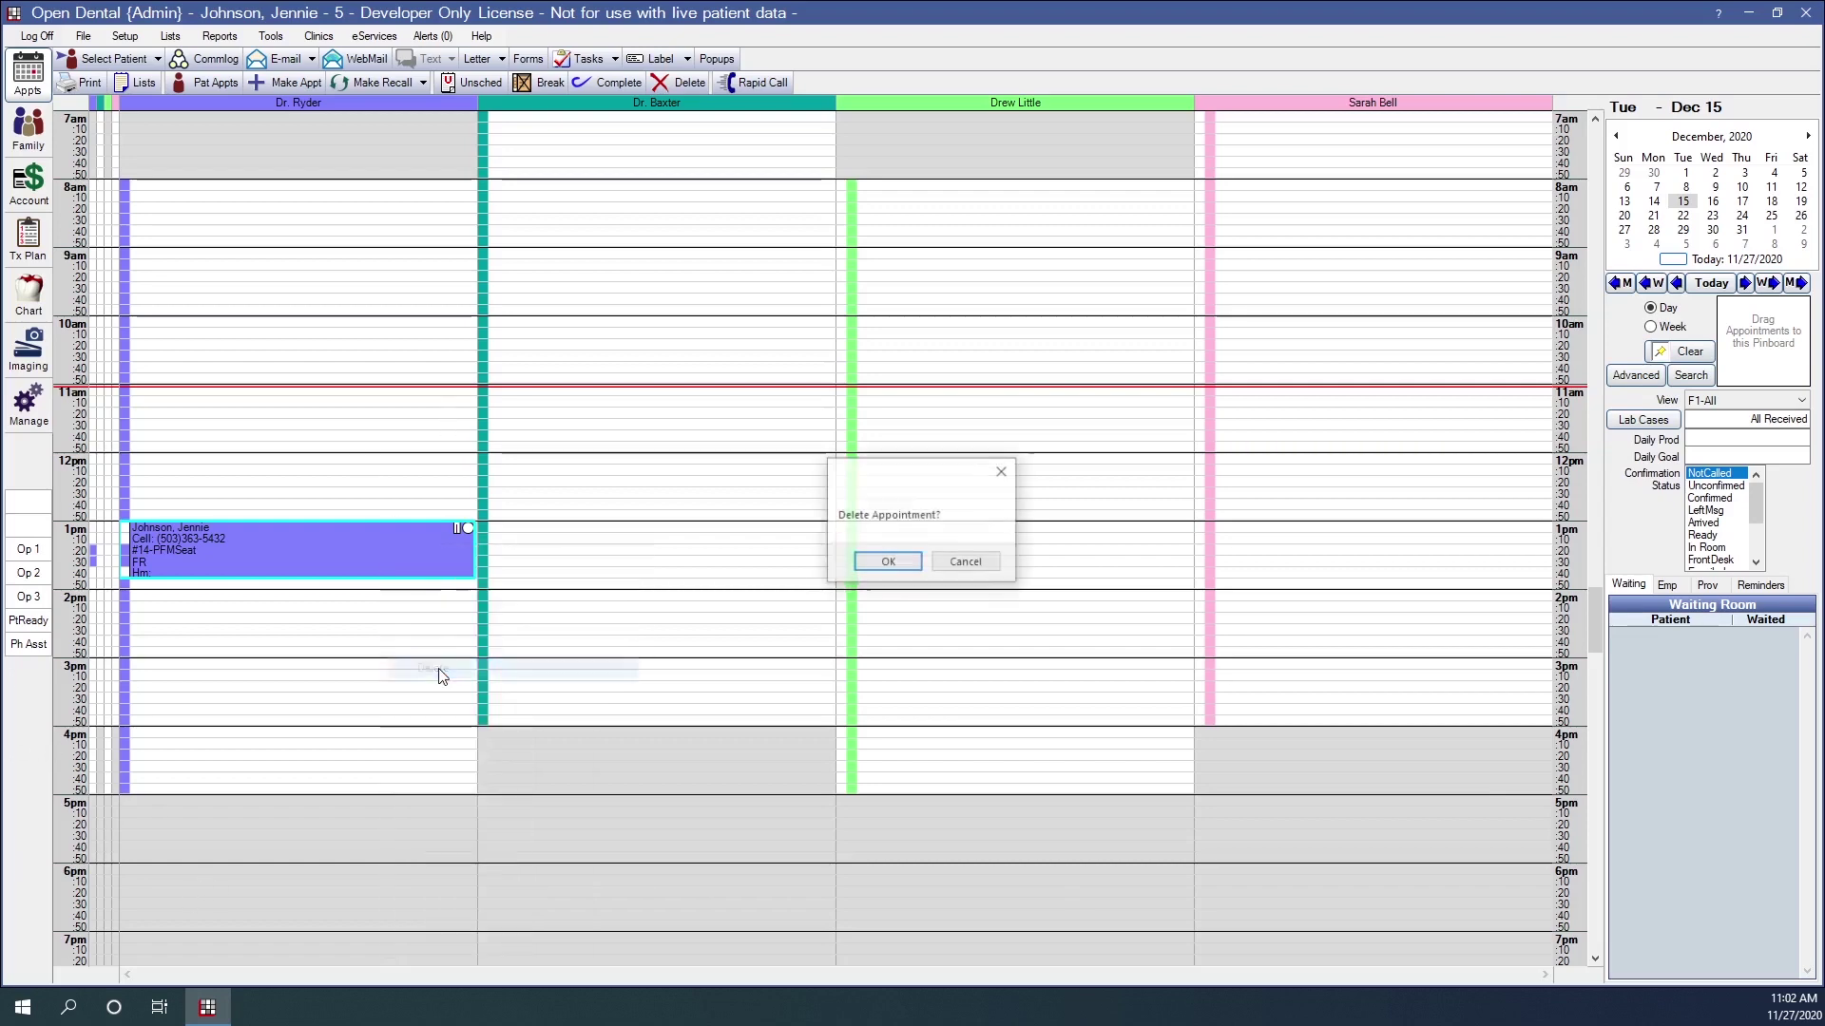
click(888, 562)
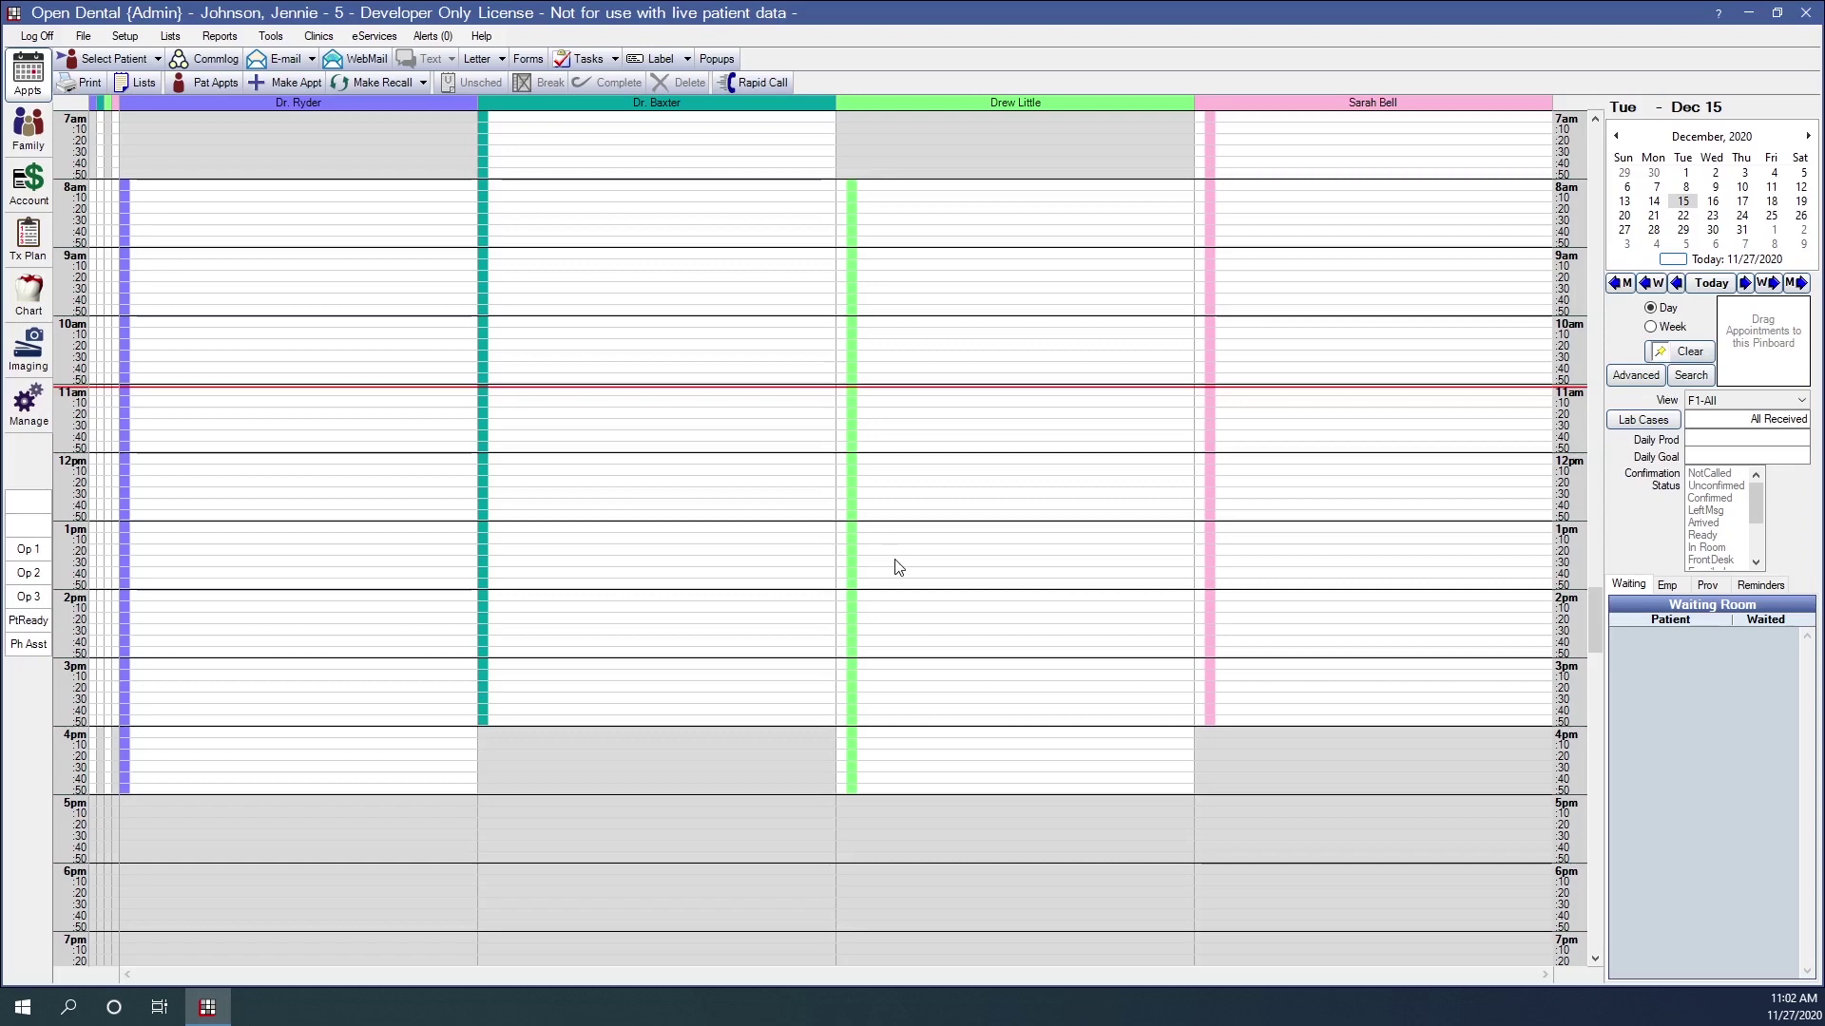
- Add a planned appointment in the patient's chart for the PFM Seat on tooth 14, with its length locked at 50 minutes
click(29, 295)
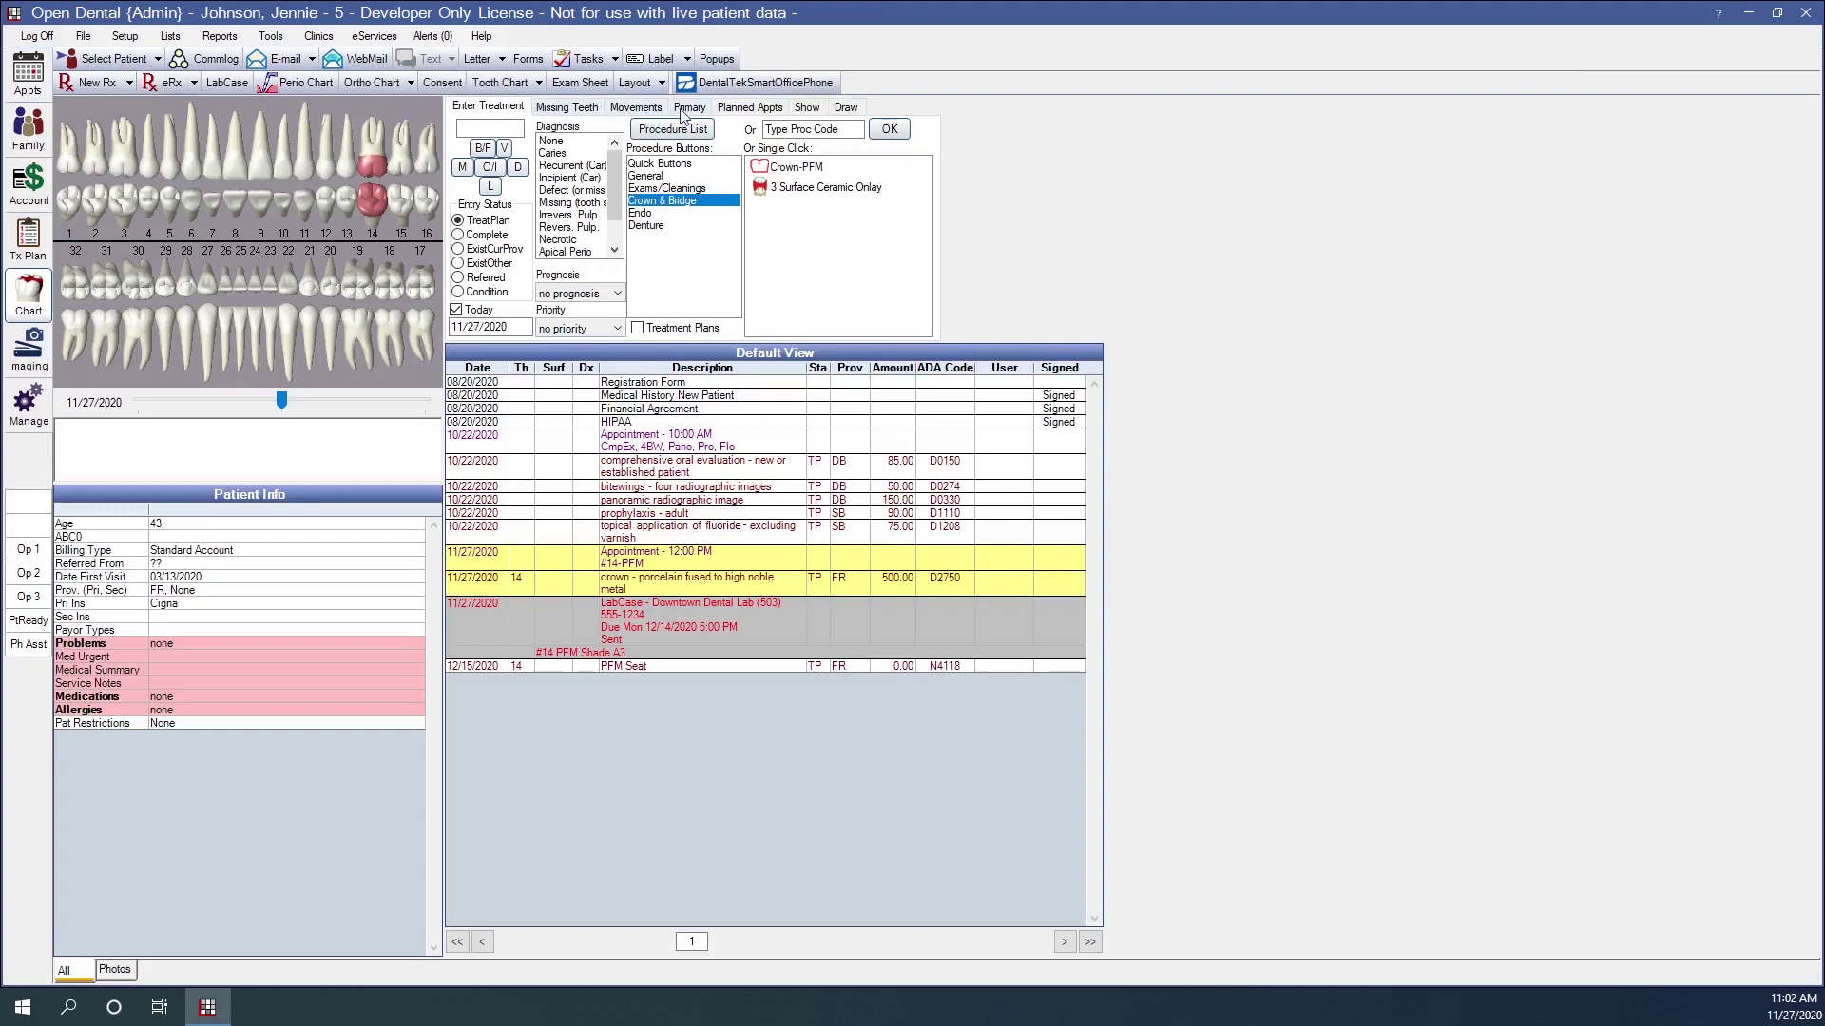
click(738, 109)
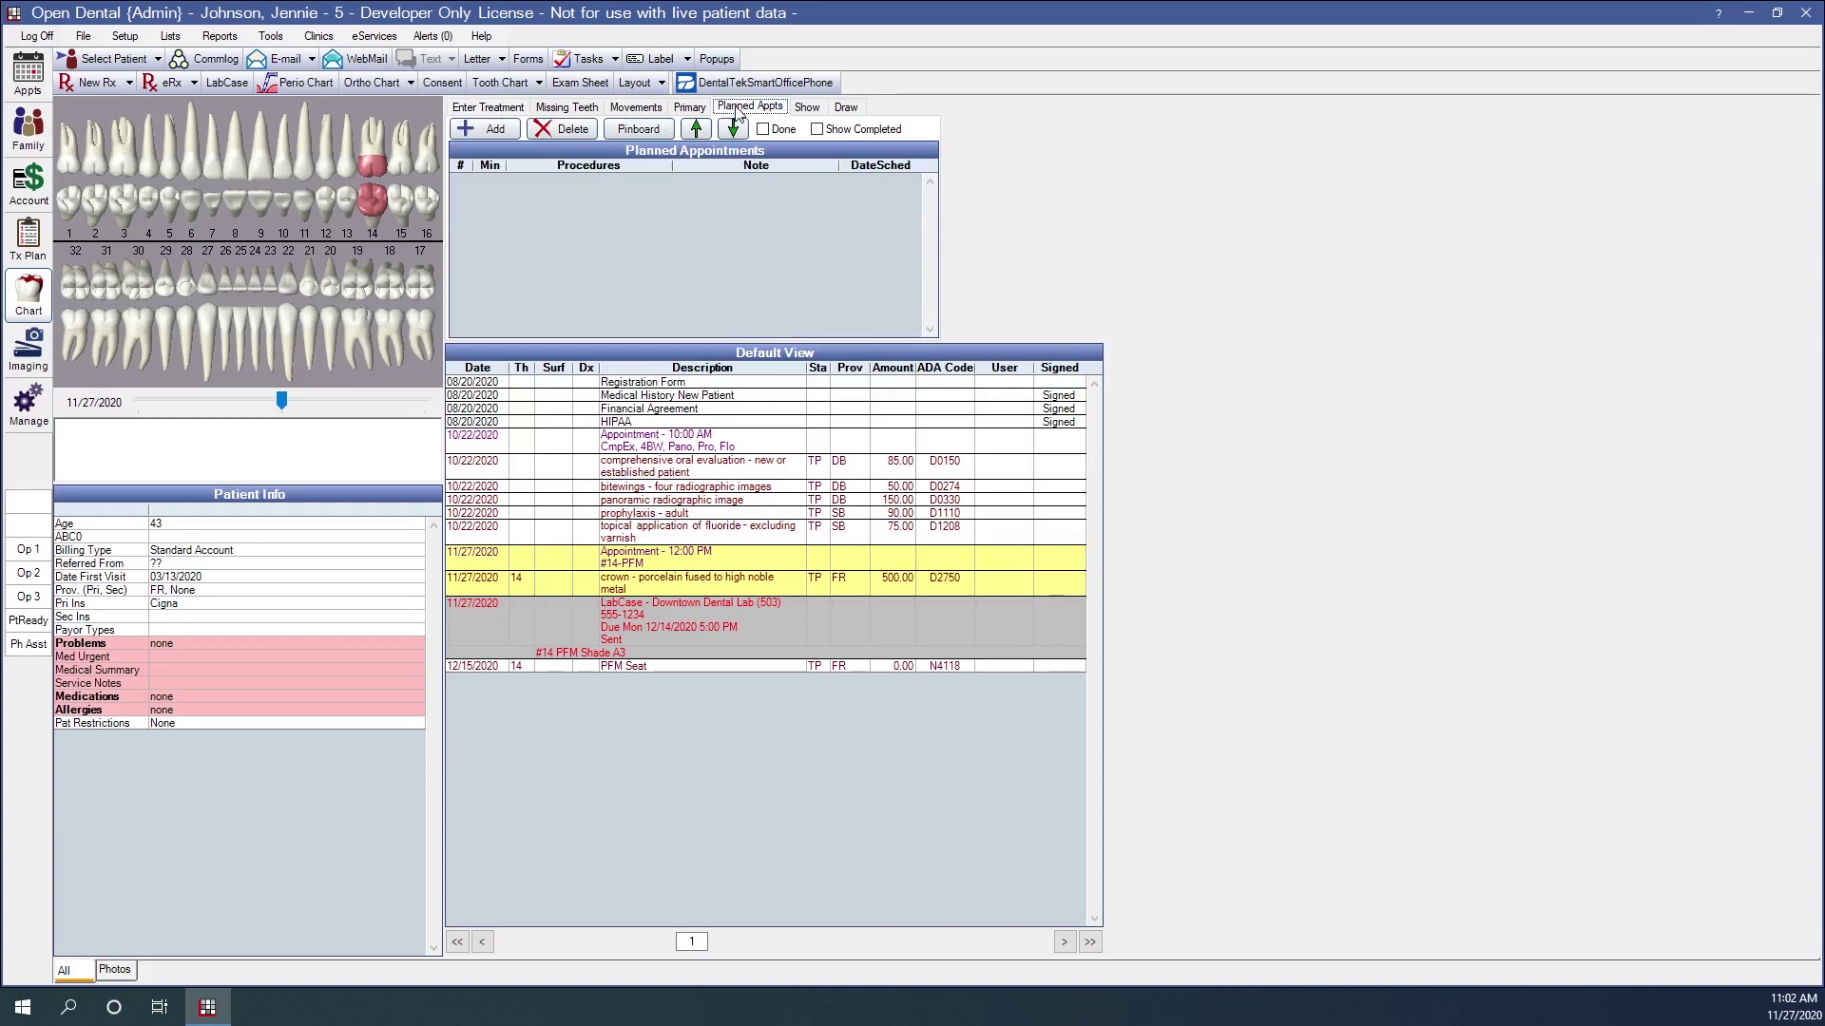
click(494, 133)
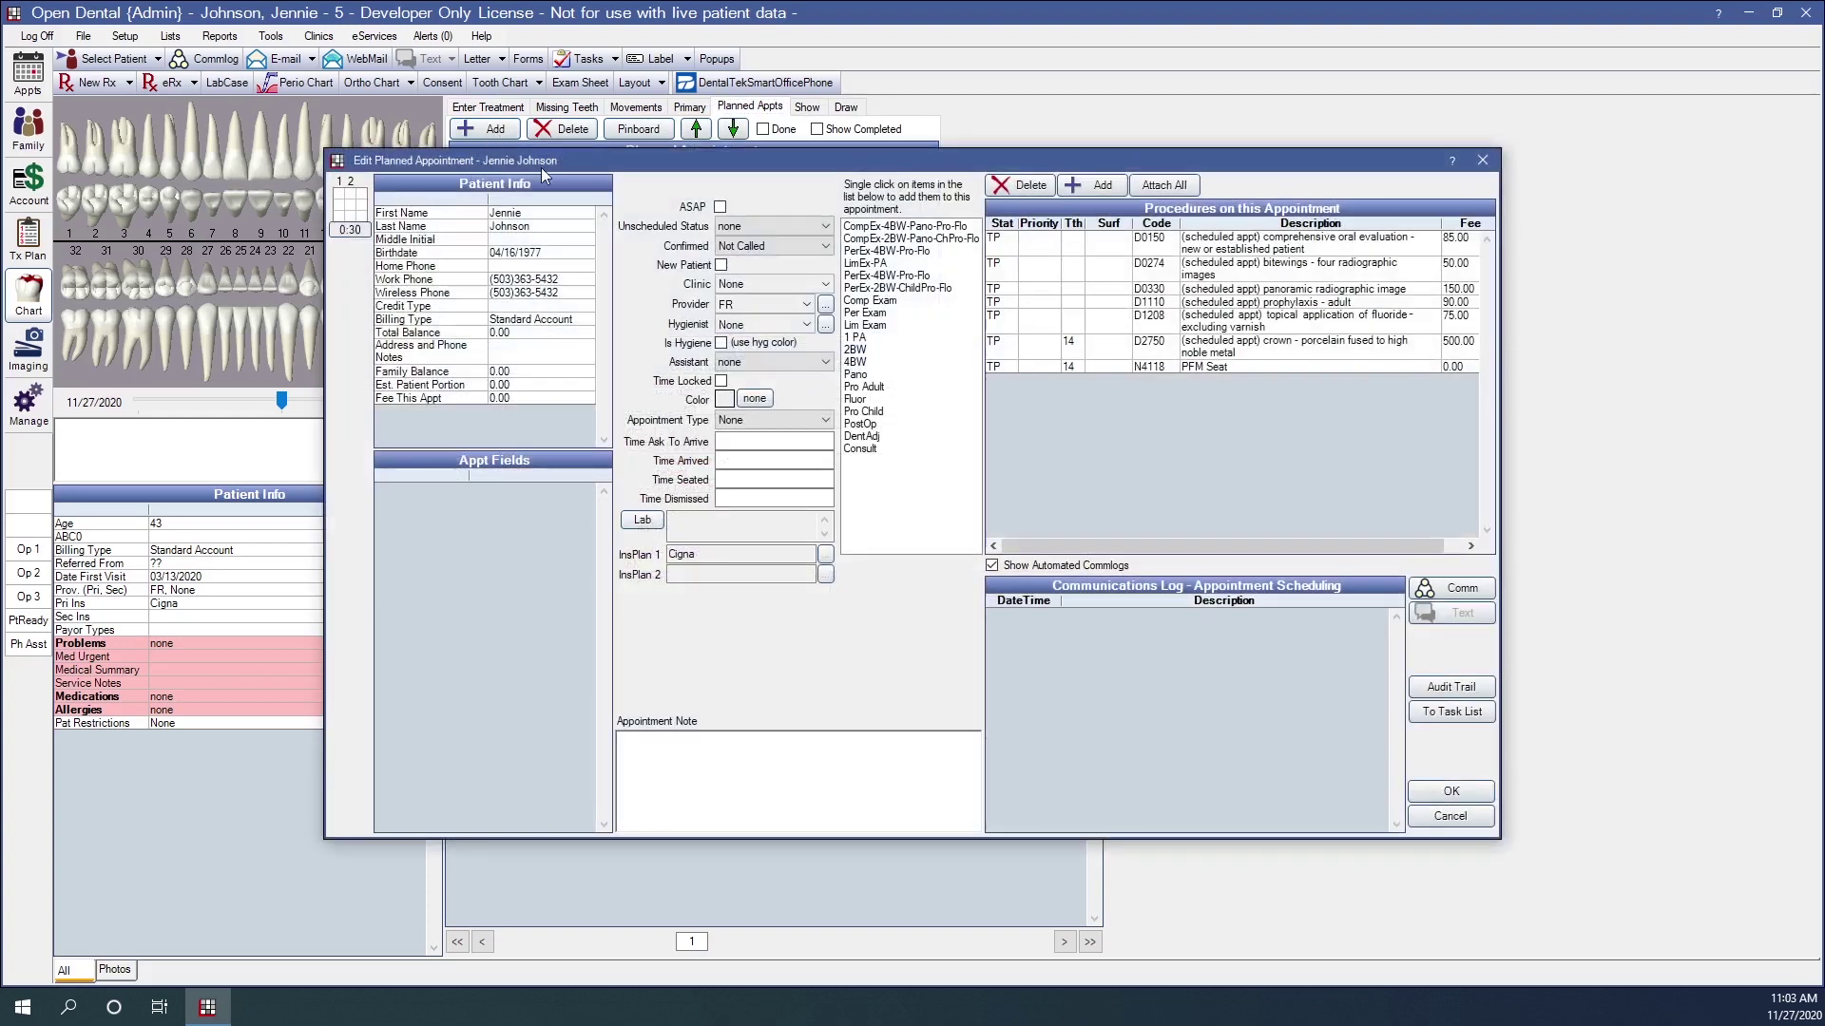
click(1108, 367)
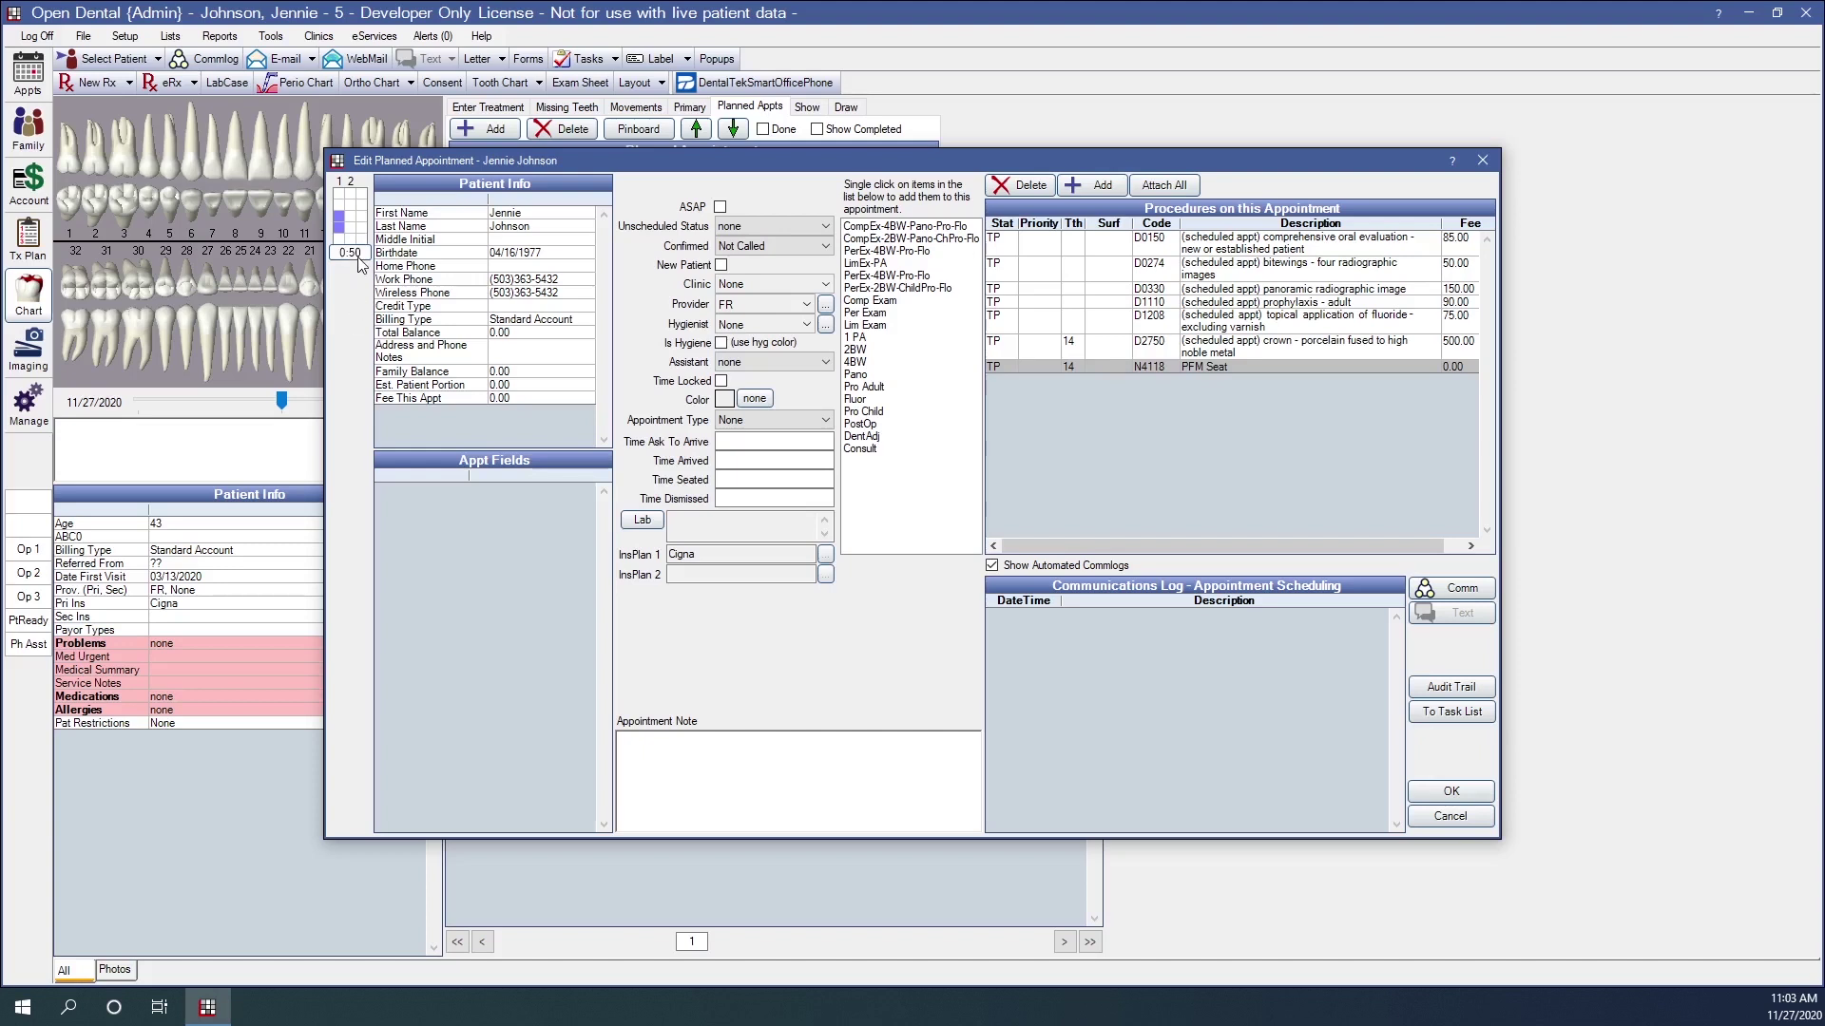
drag(358, 261, 362, 263)
- Attach the Downtown Dental Lab case "#14 PFM Shade A3" to the planned appointment and save it
click(642, 521)
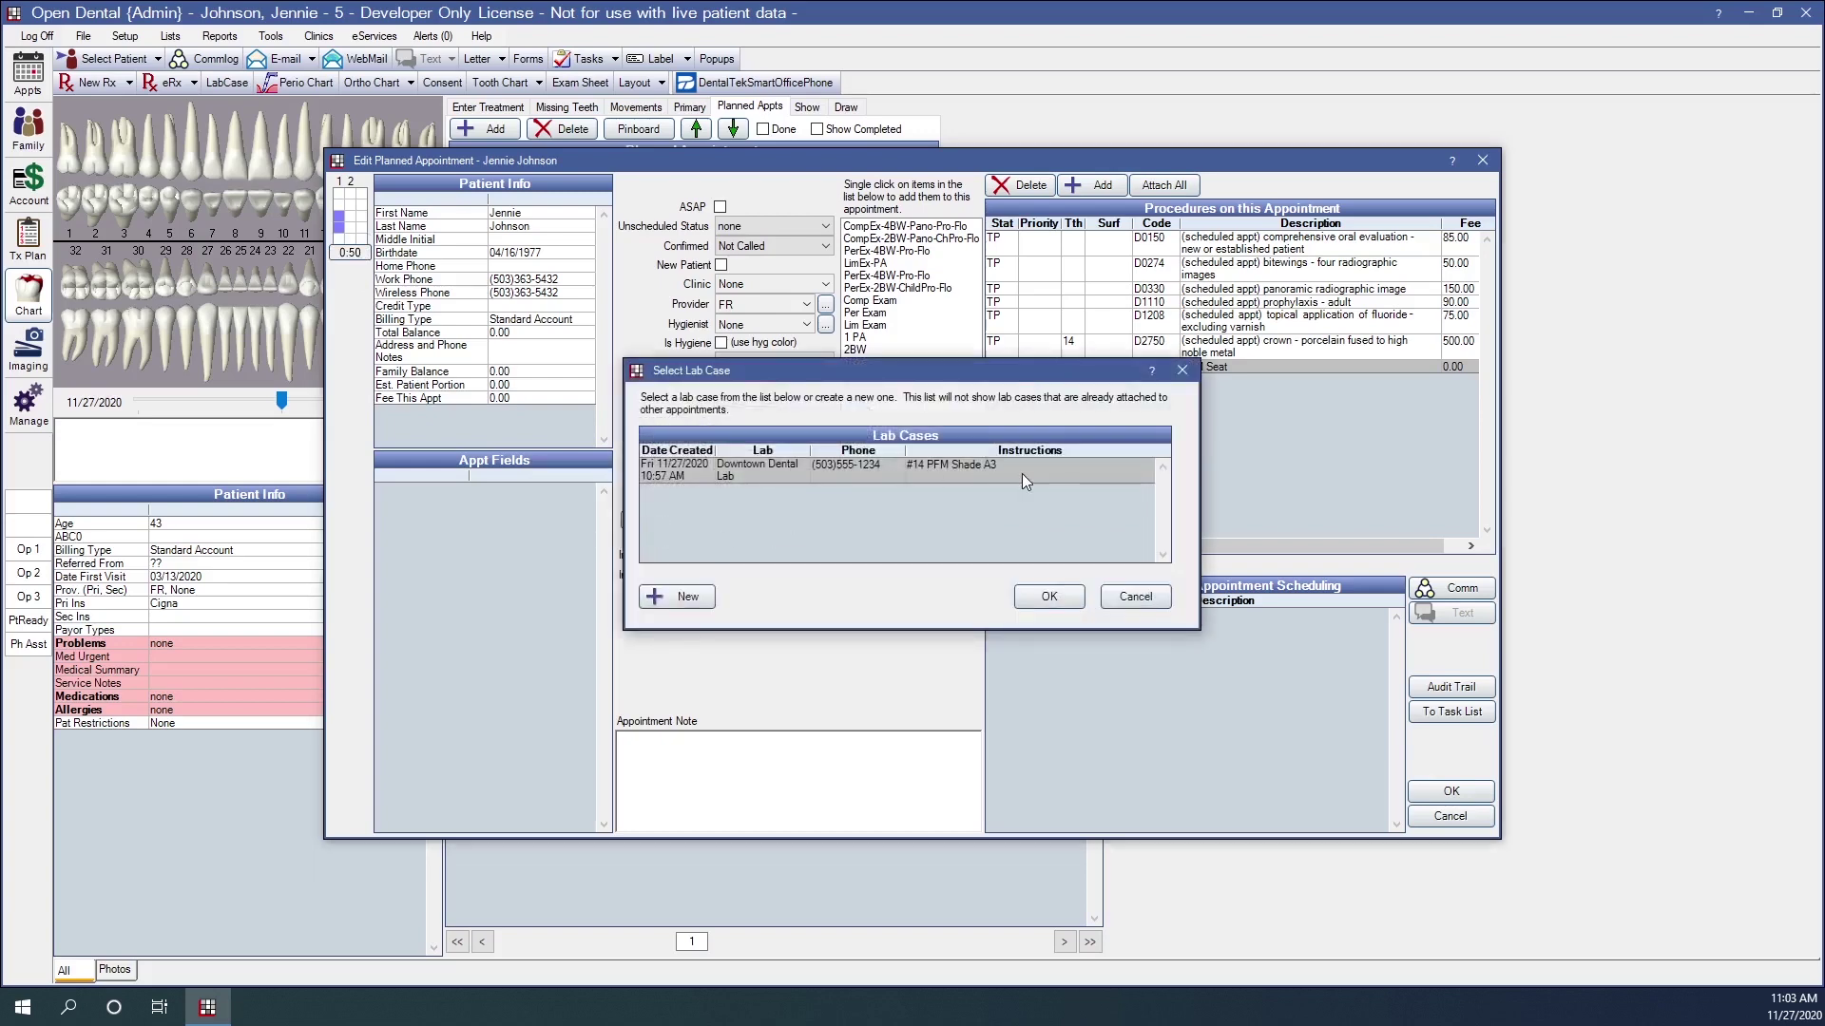
click(1049, 596)
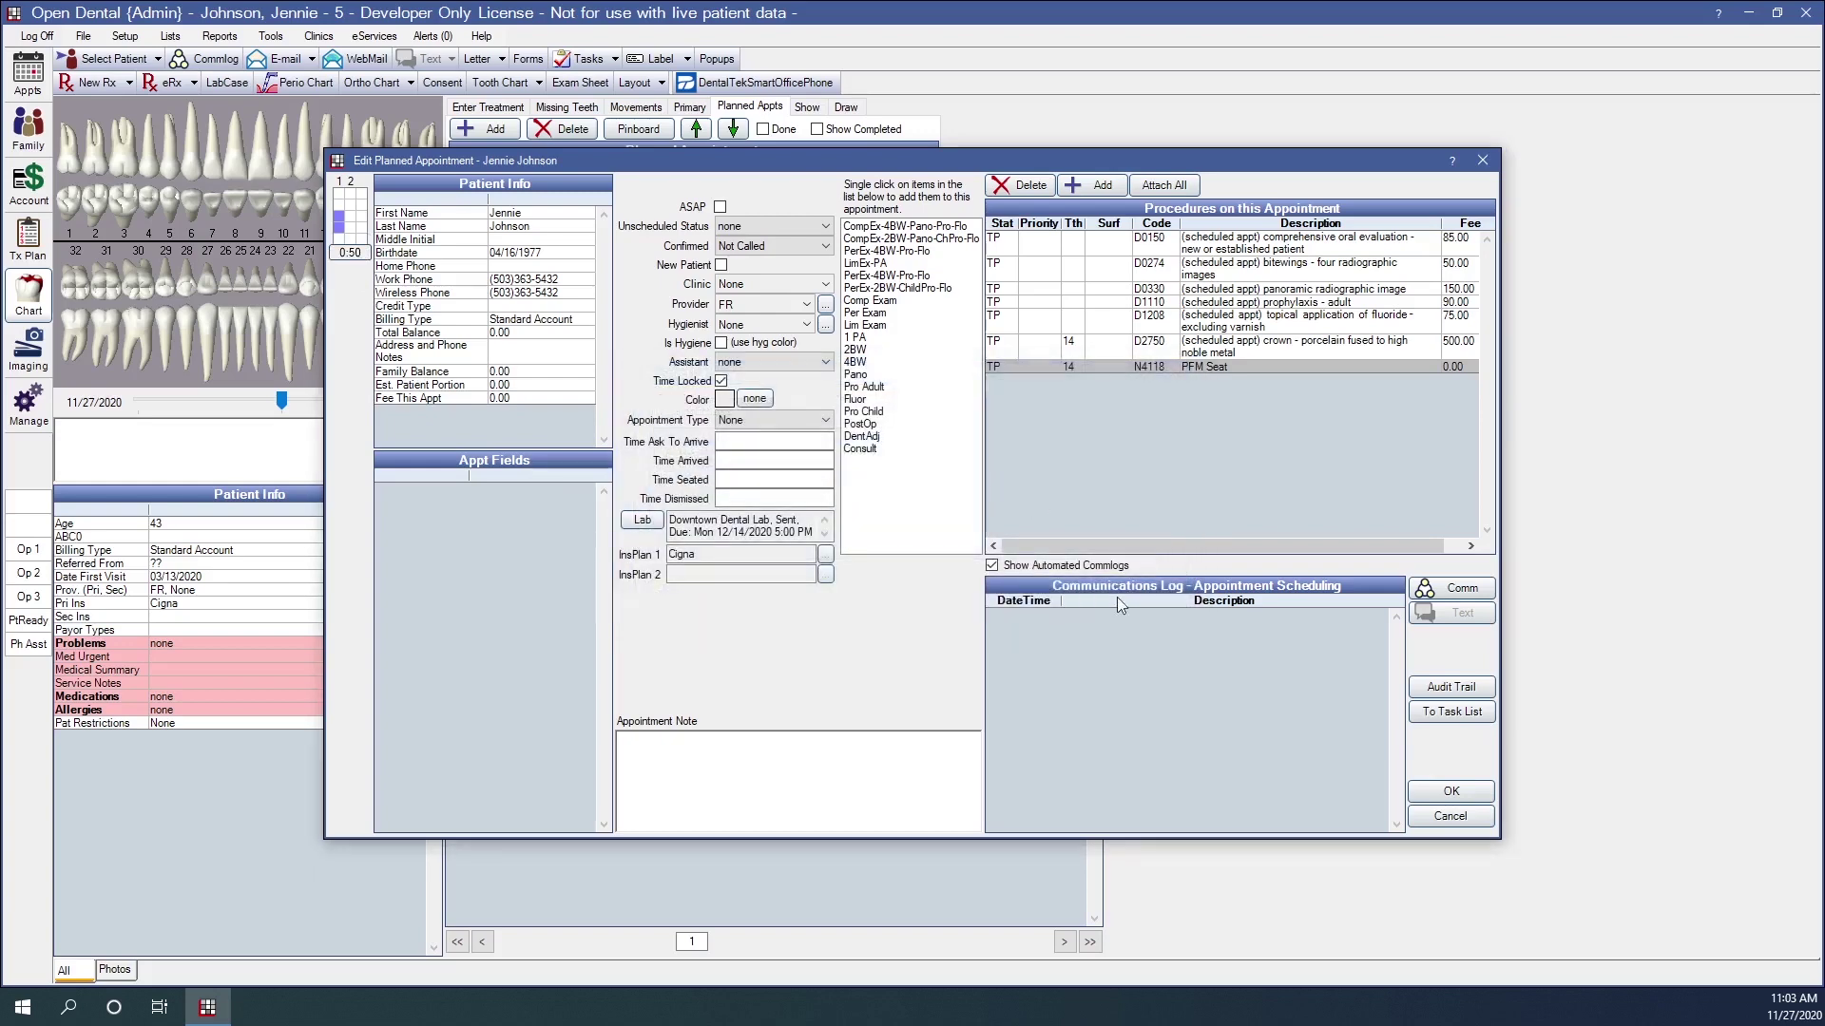
click(1451, 794)
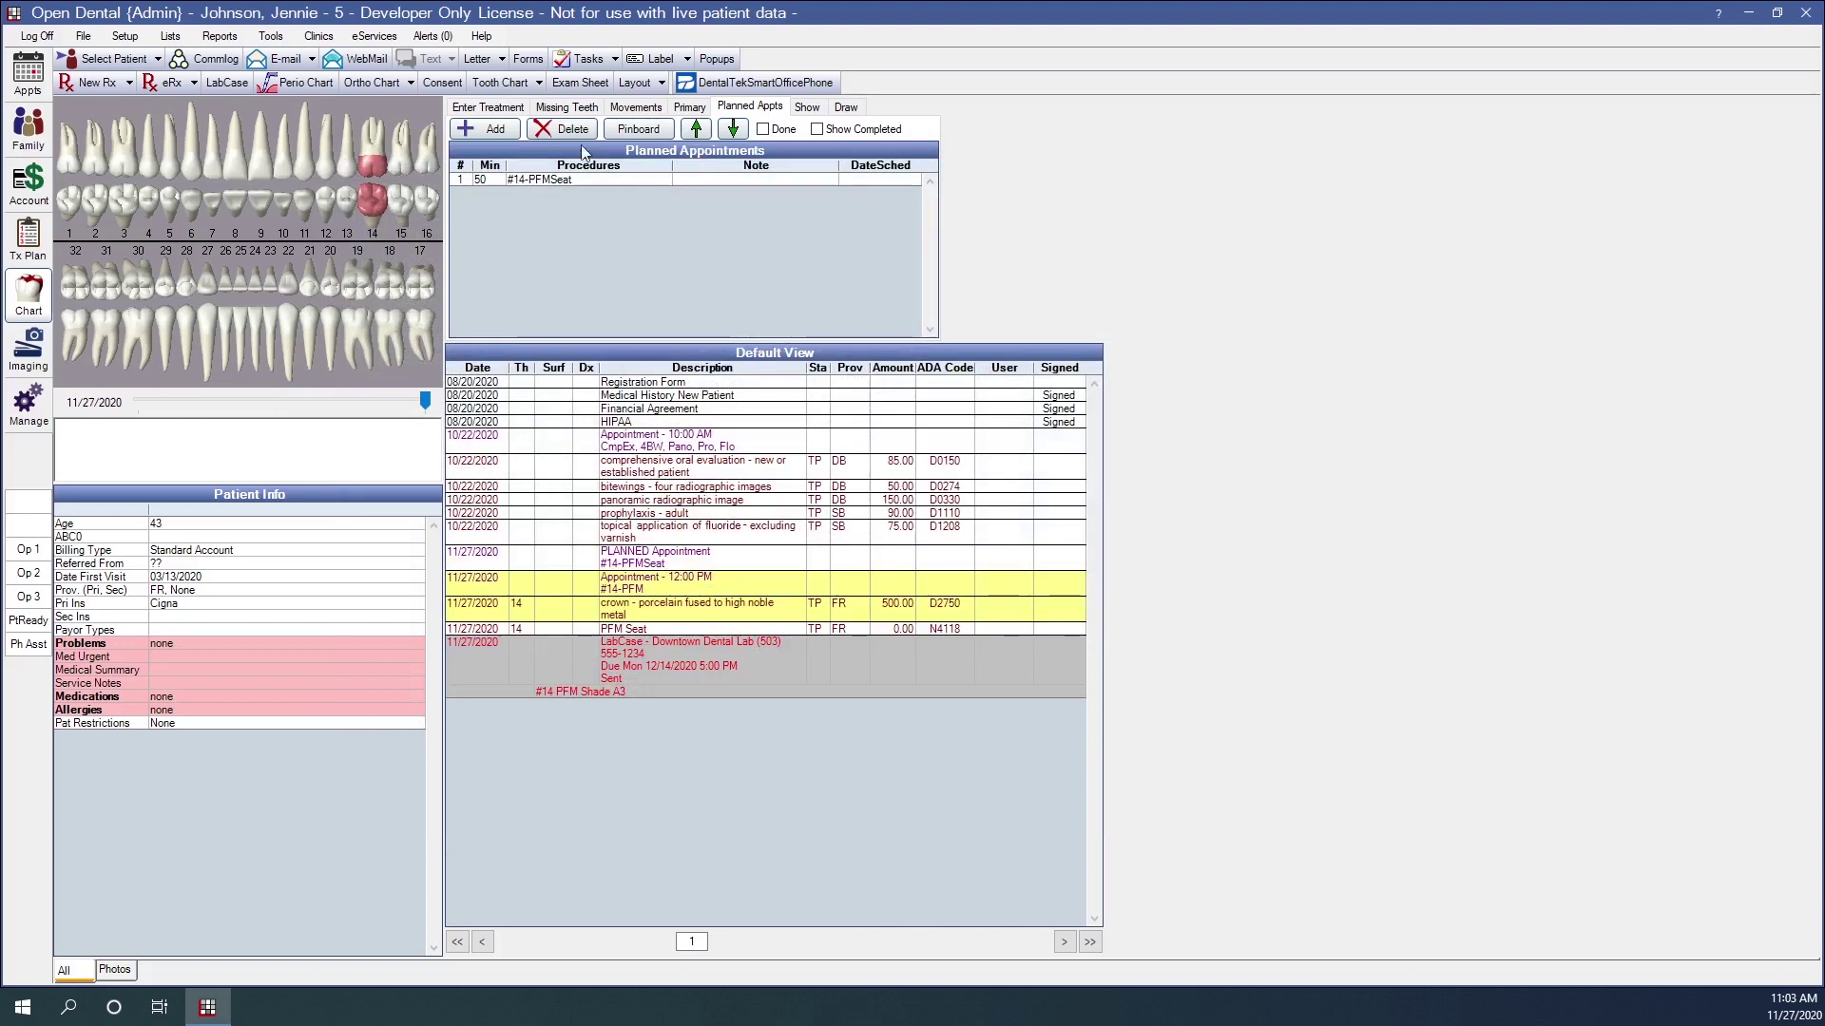
- Copy the planned PFM Seat appointment to the pinboard and schedule it for December 15 at 1:00 PM in the first provider's column
click(27, 84)
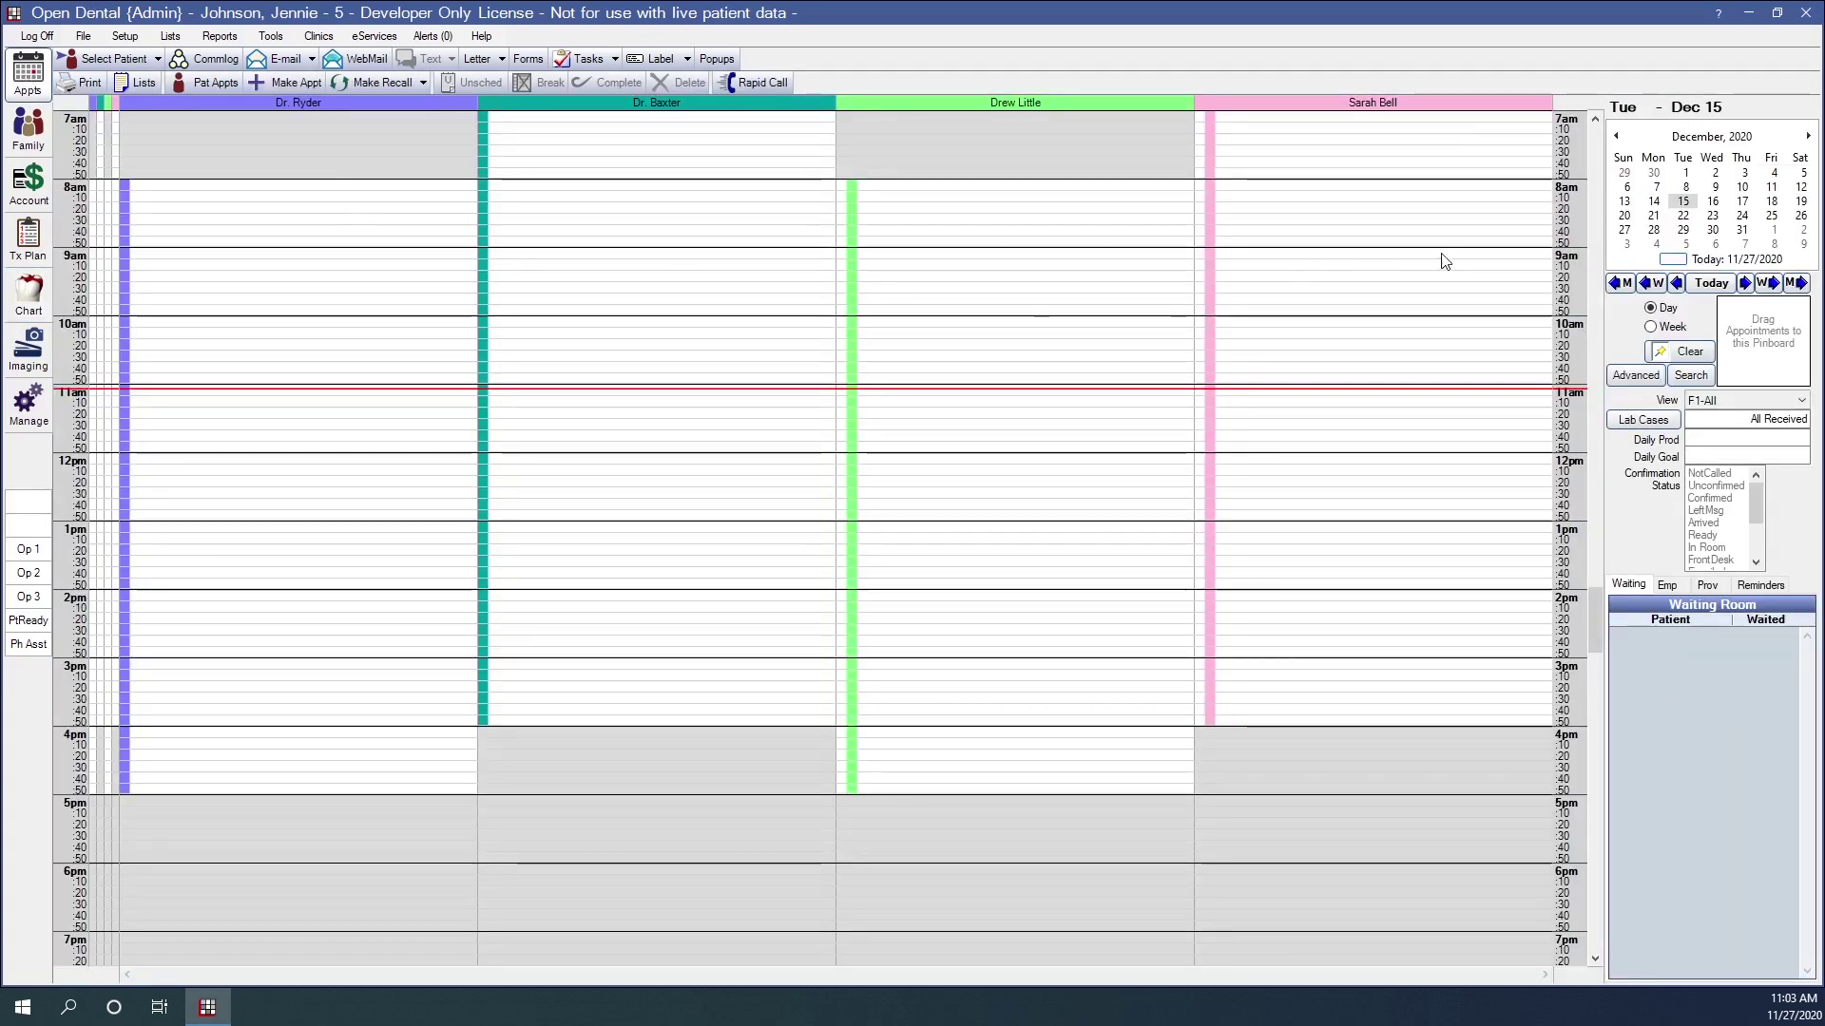
click(275, 87)
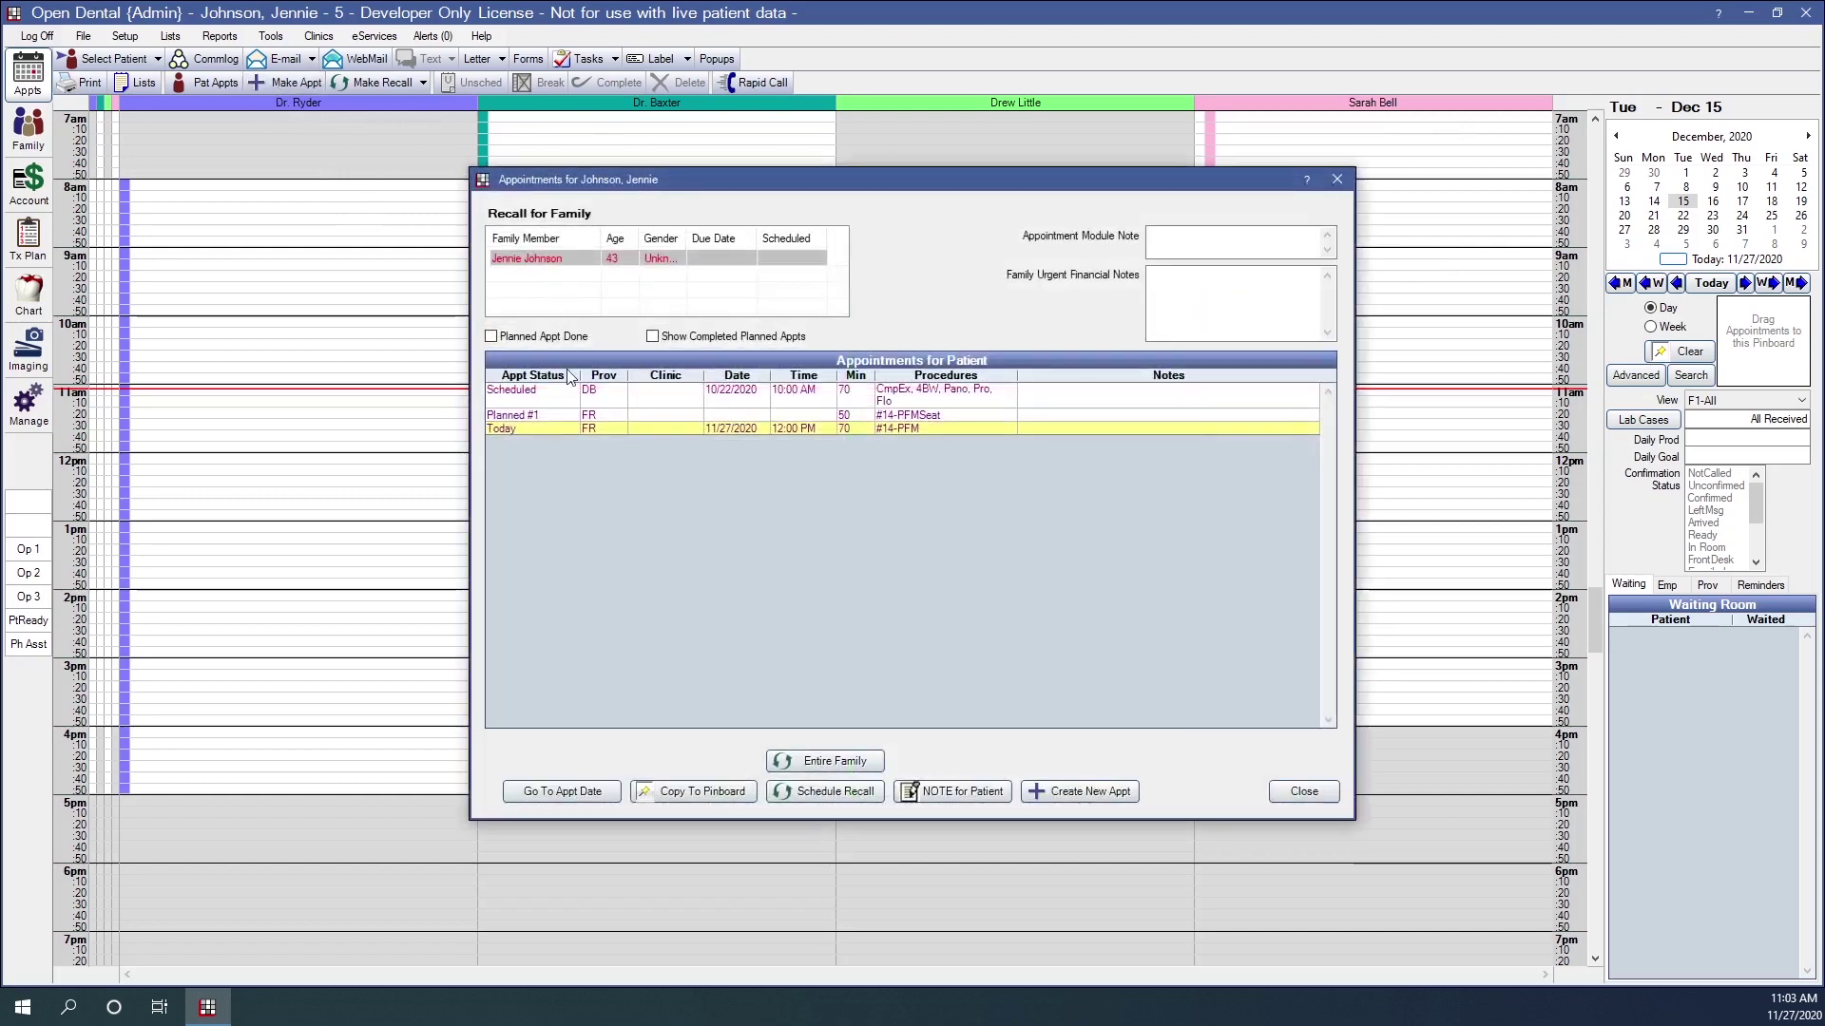
click(520, 416)
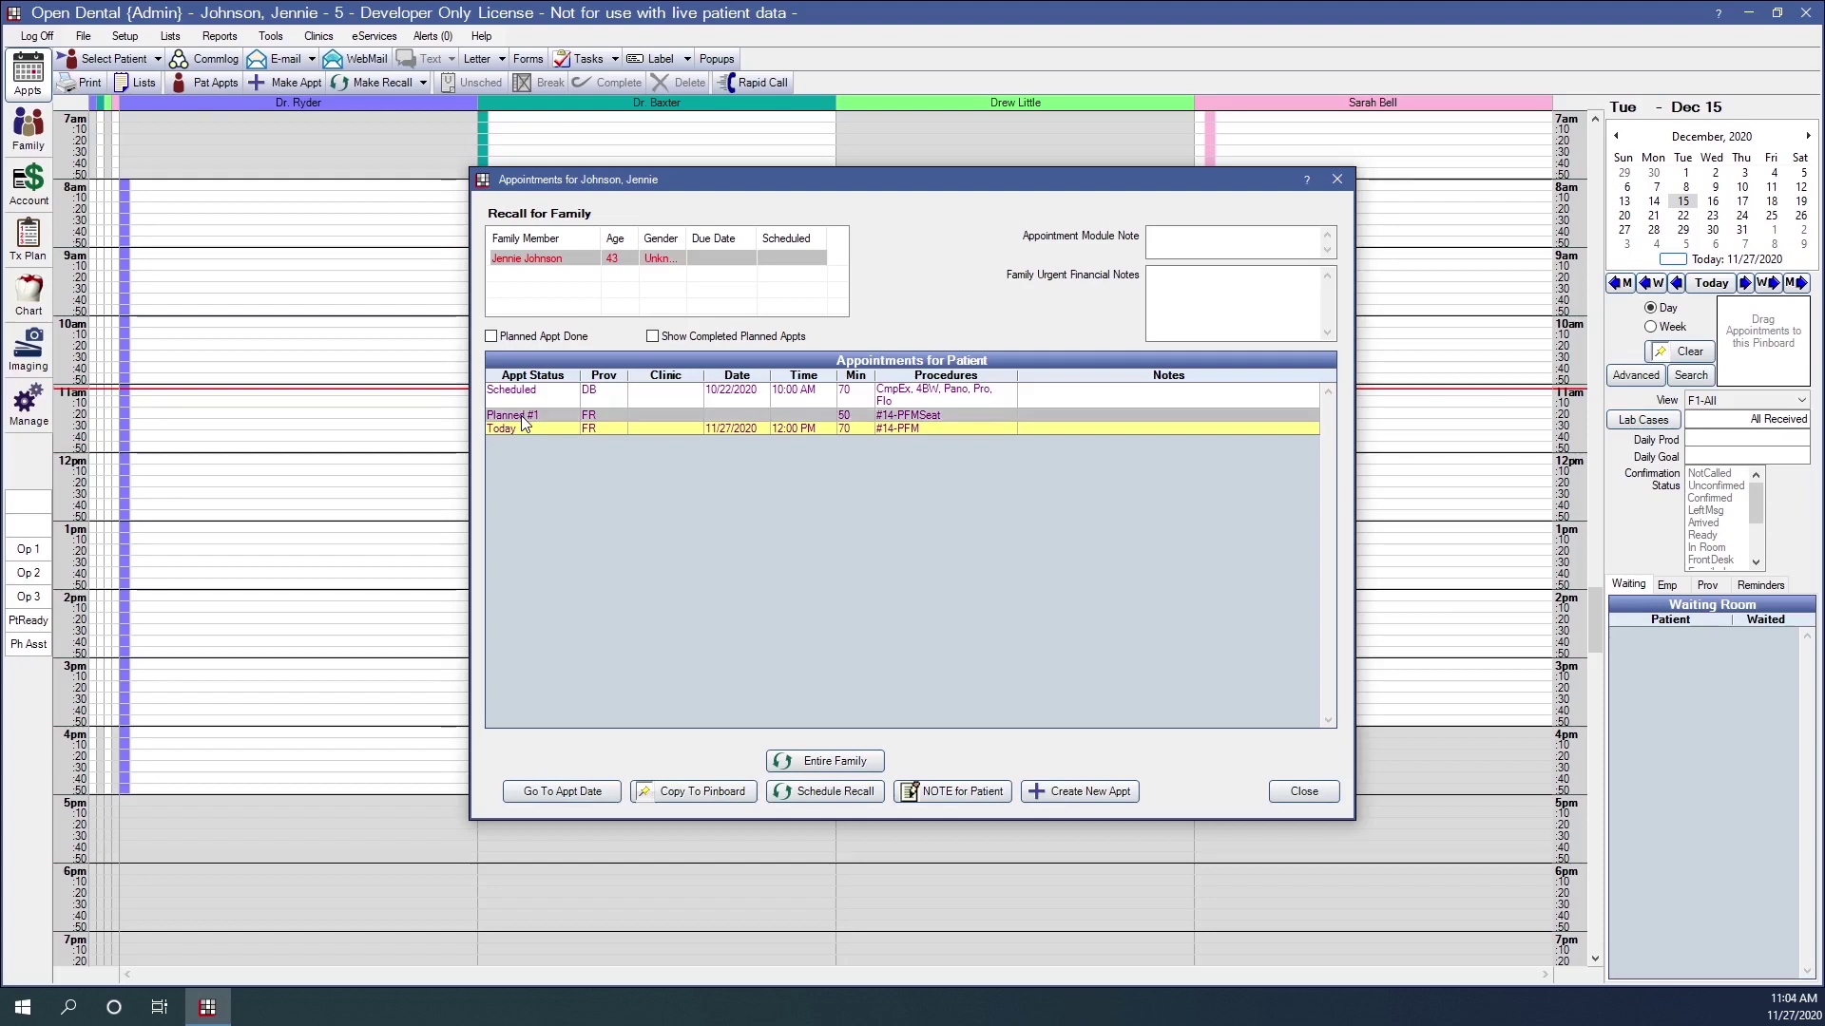
click(679, 792)
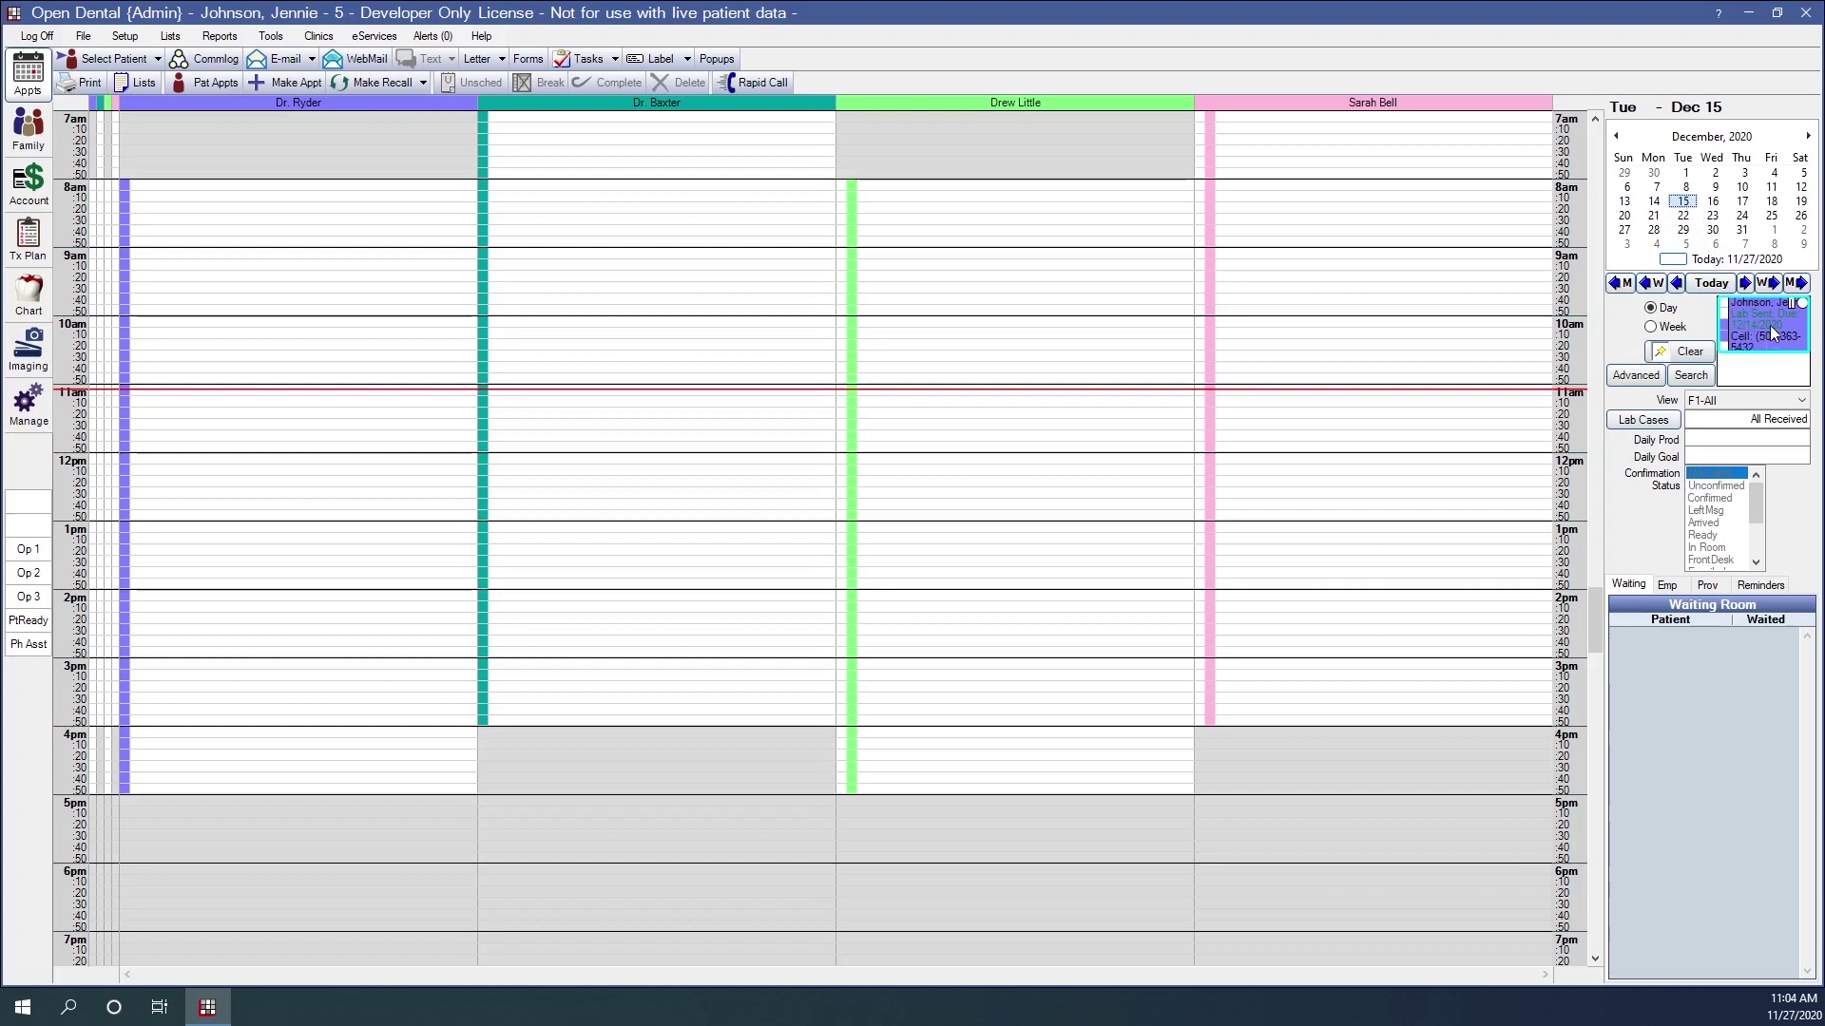
drag(1774, 333, 175, 552)
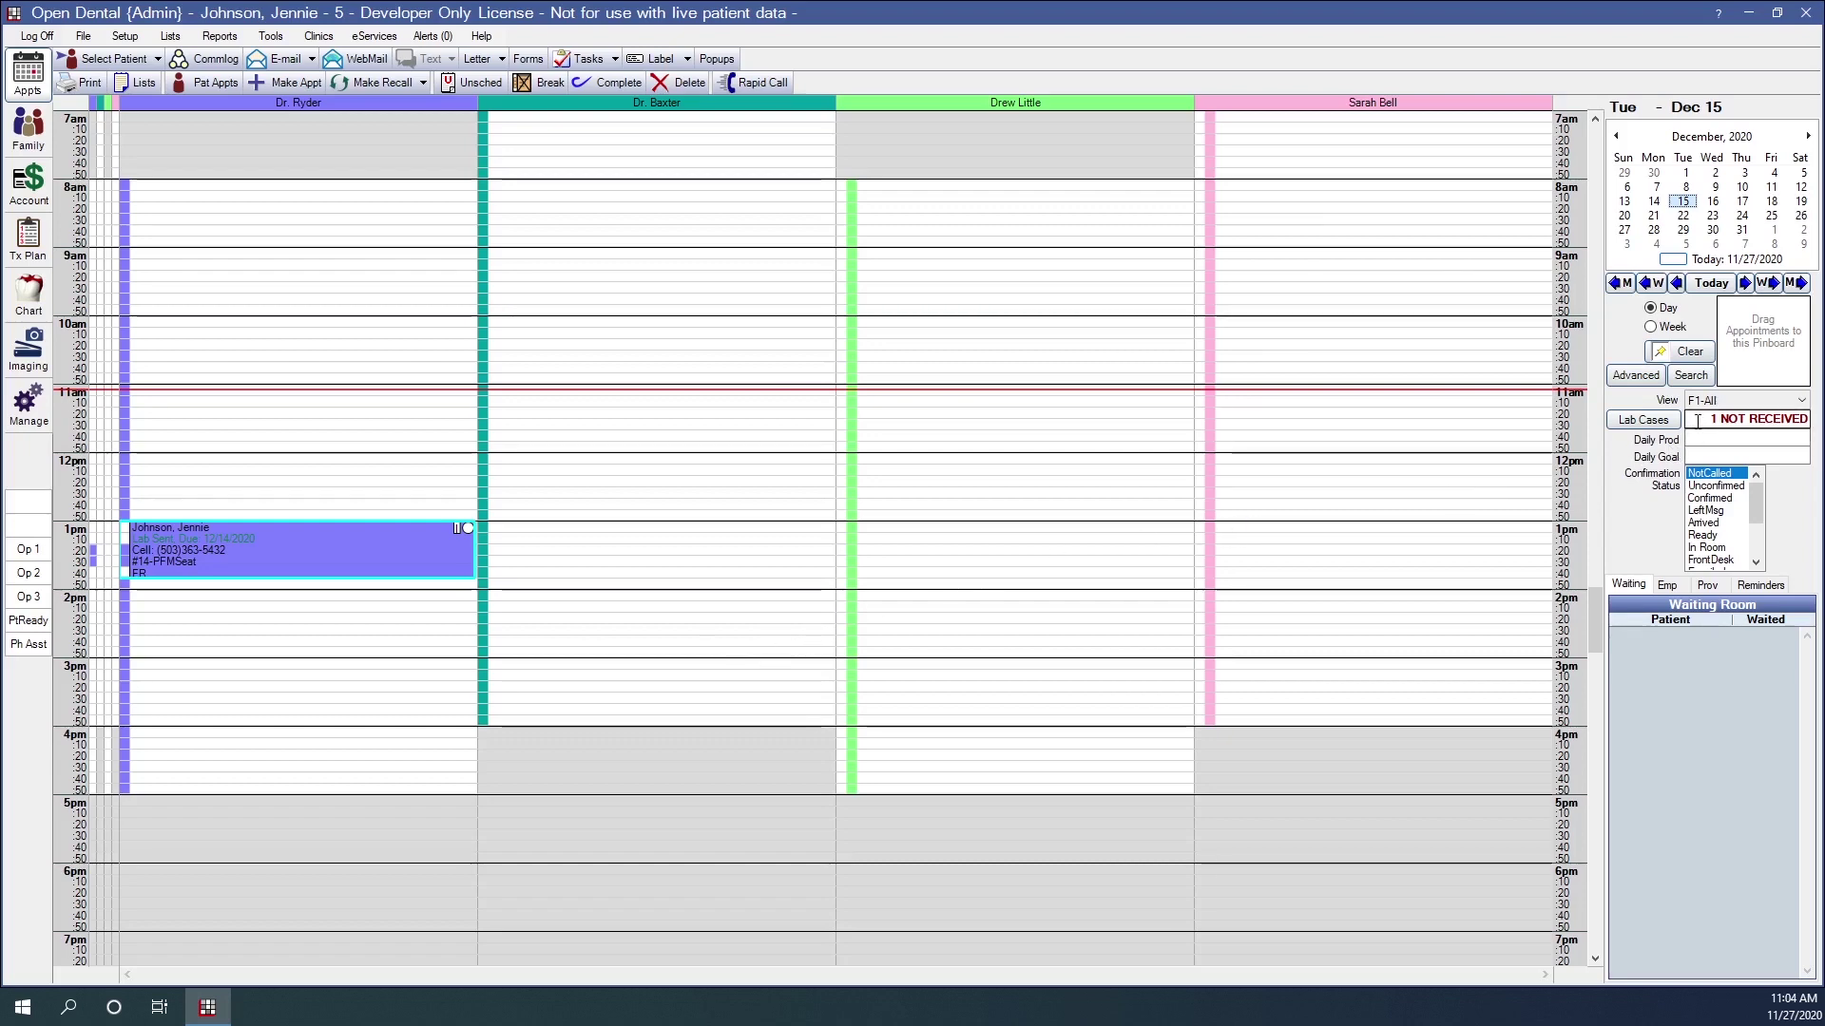
- Check the day's lab case status, then list the lab cases with unattached ones included
drag(1698, 420, 1809, 419)
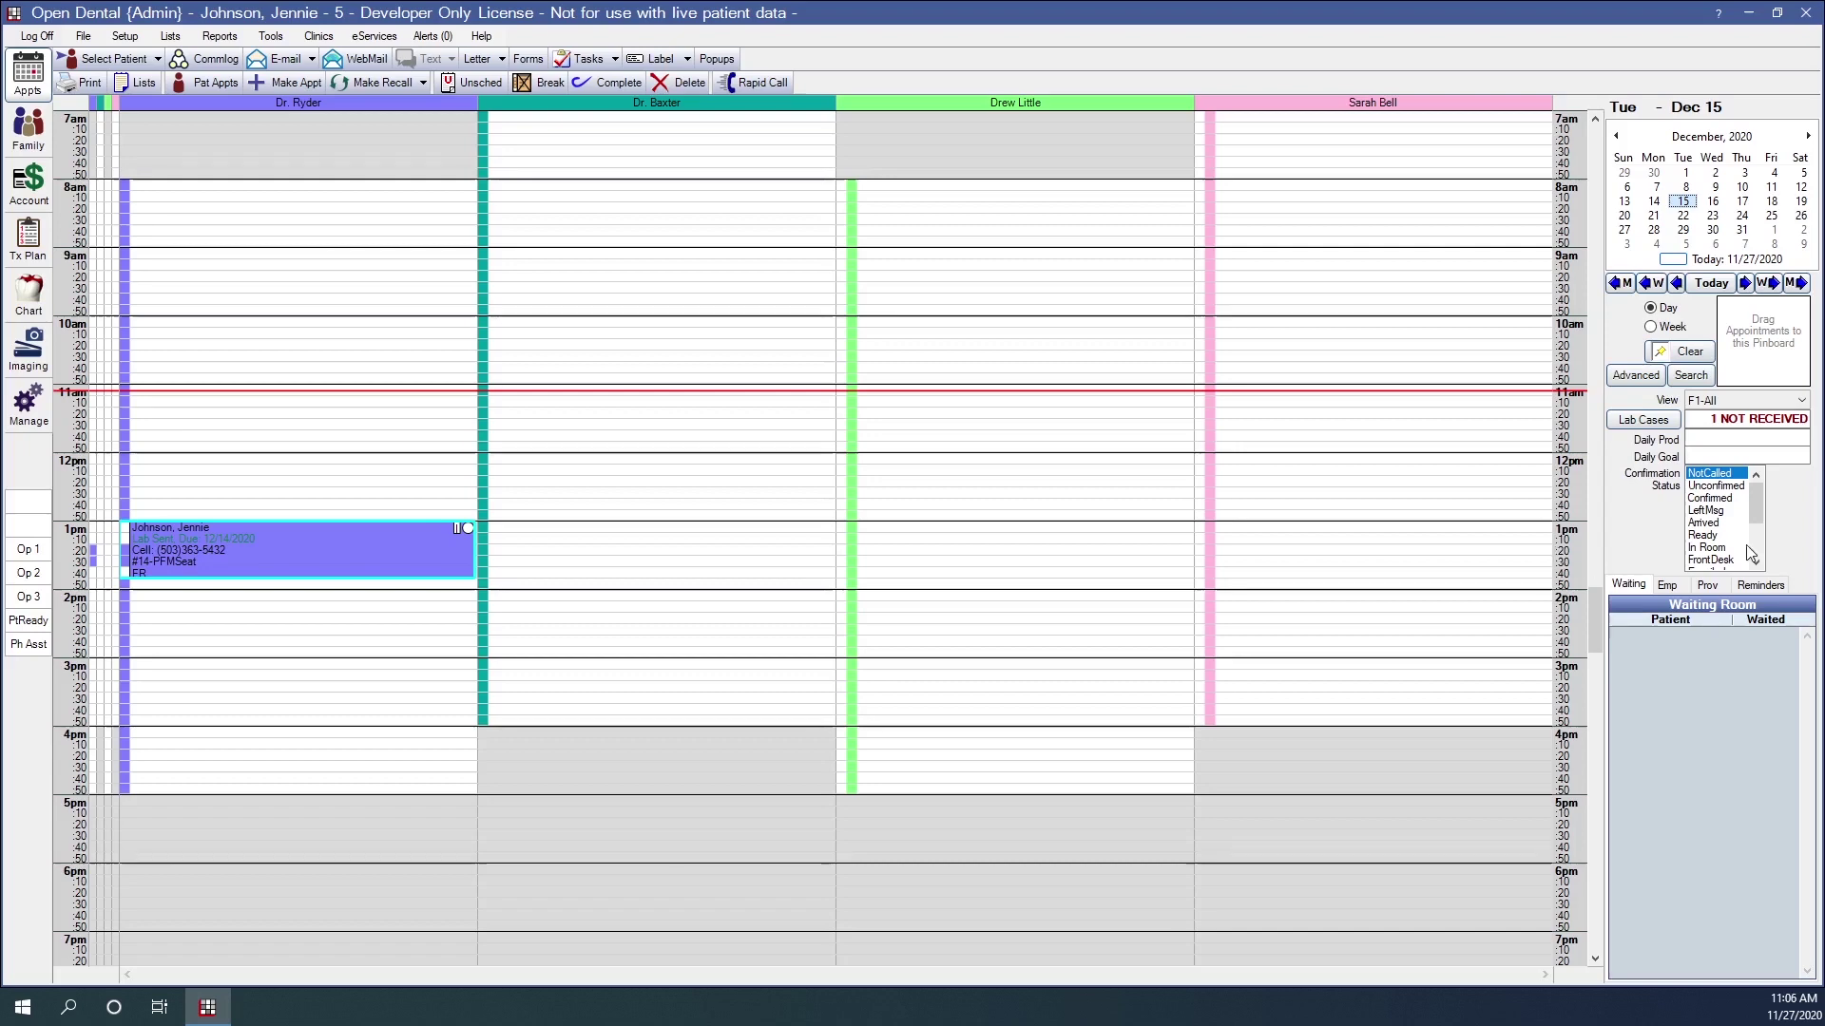
drag(1709, 425, 1761, 434)
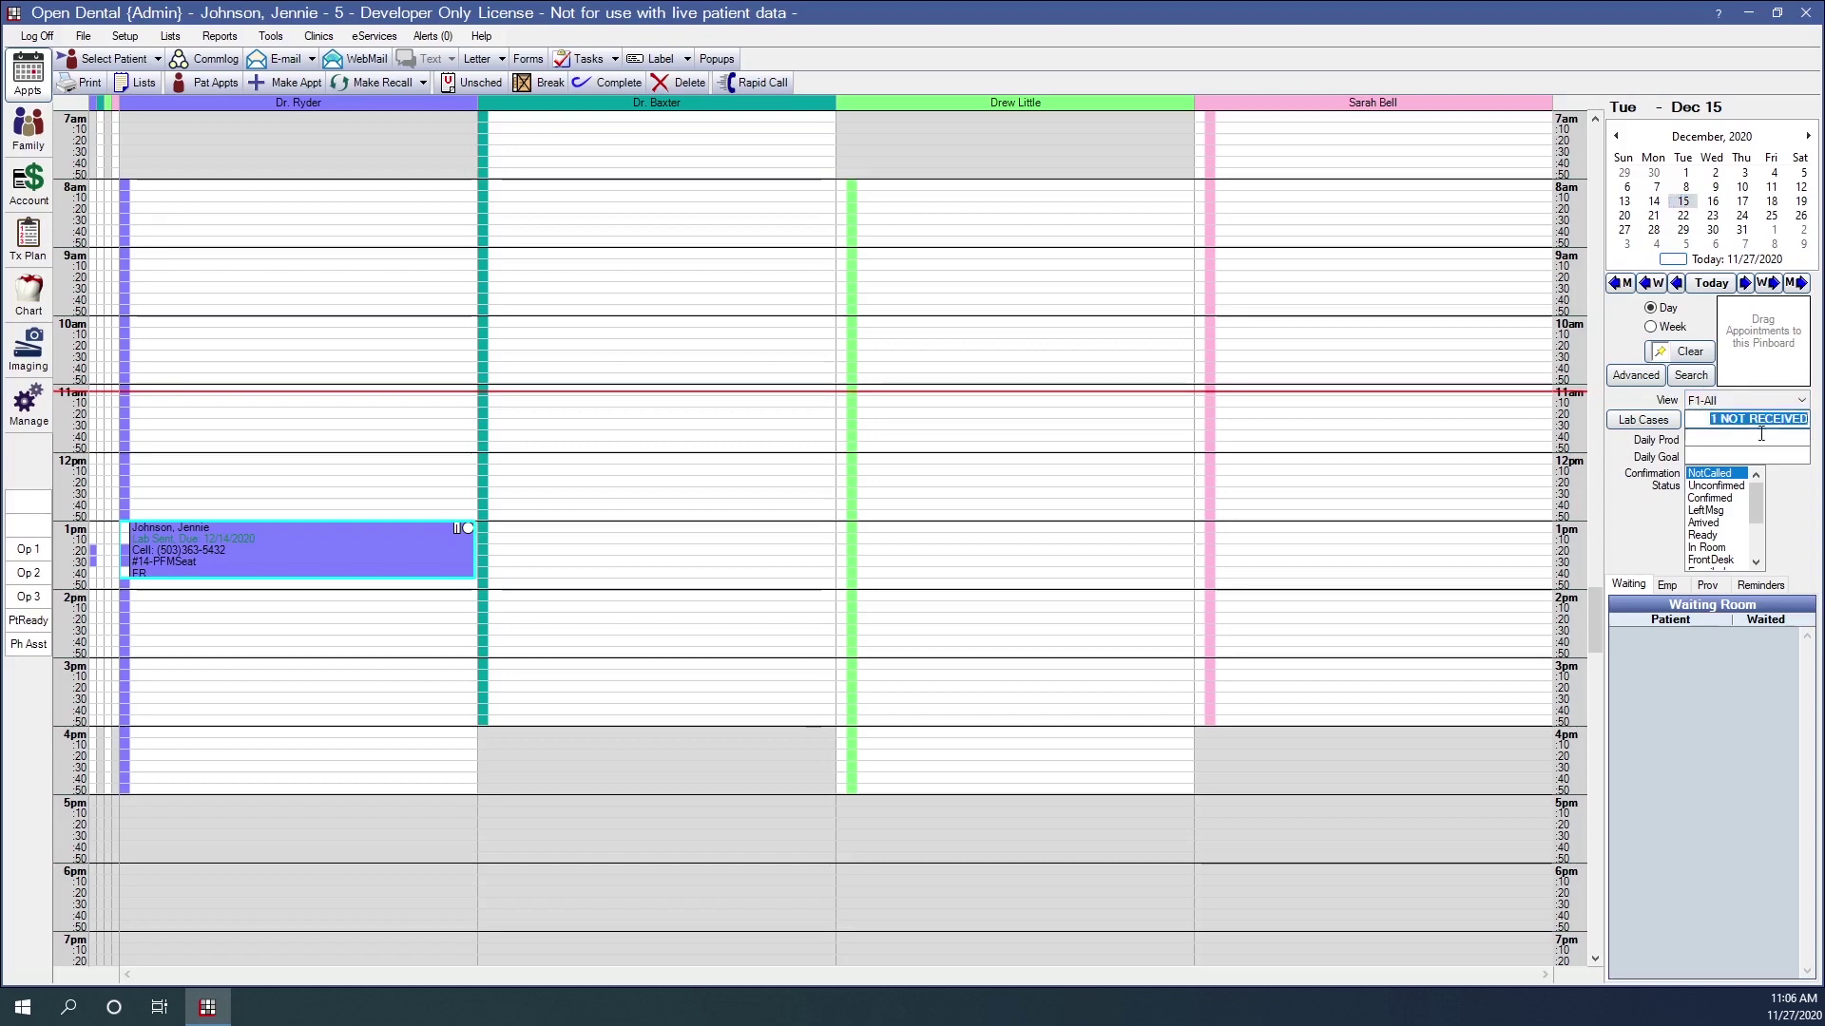
click(1662, 422)
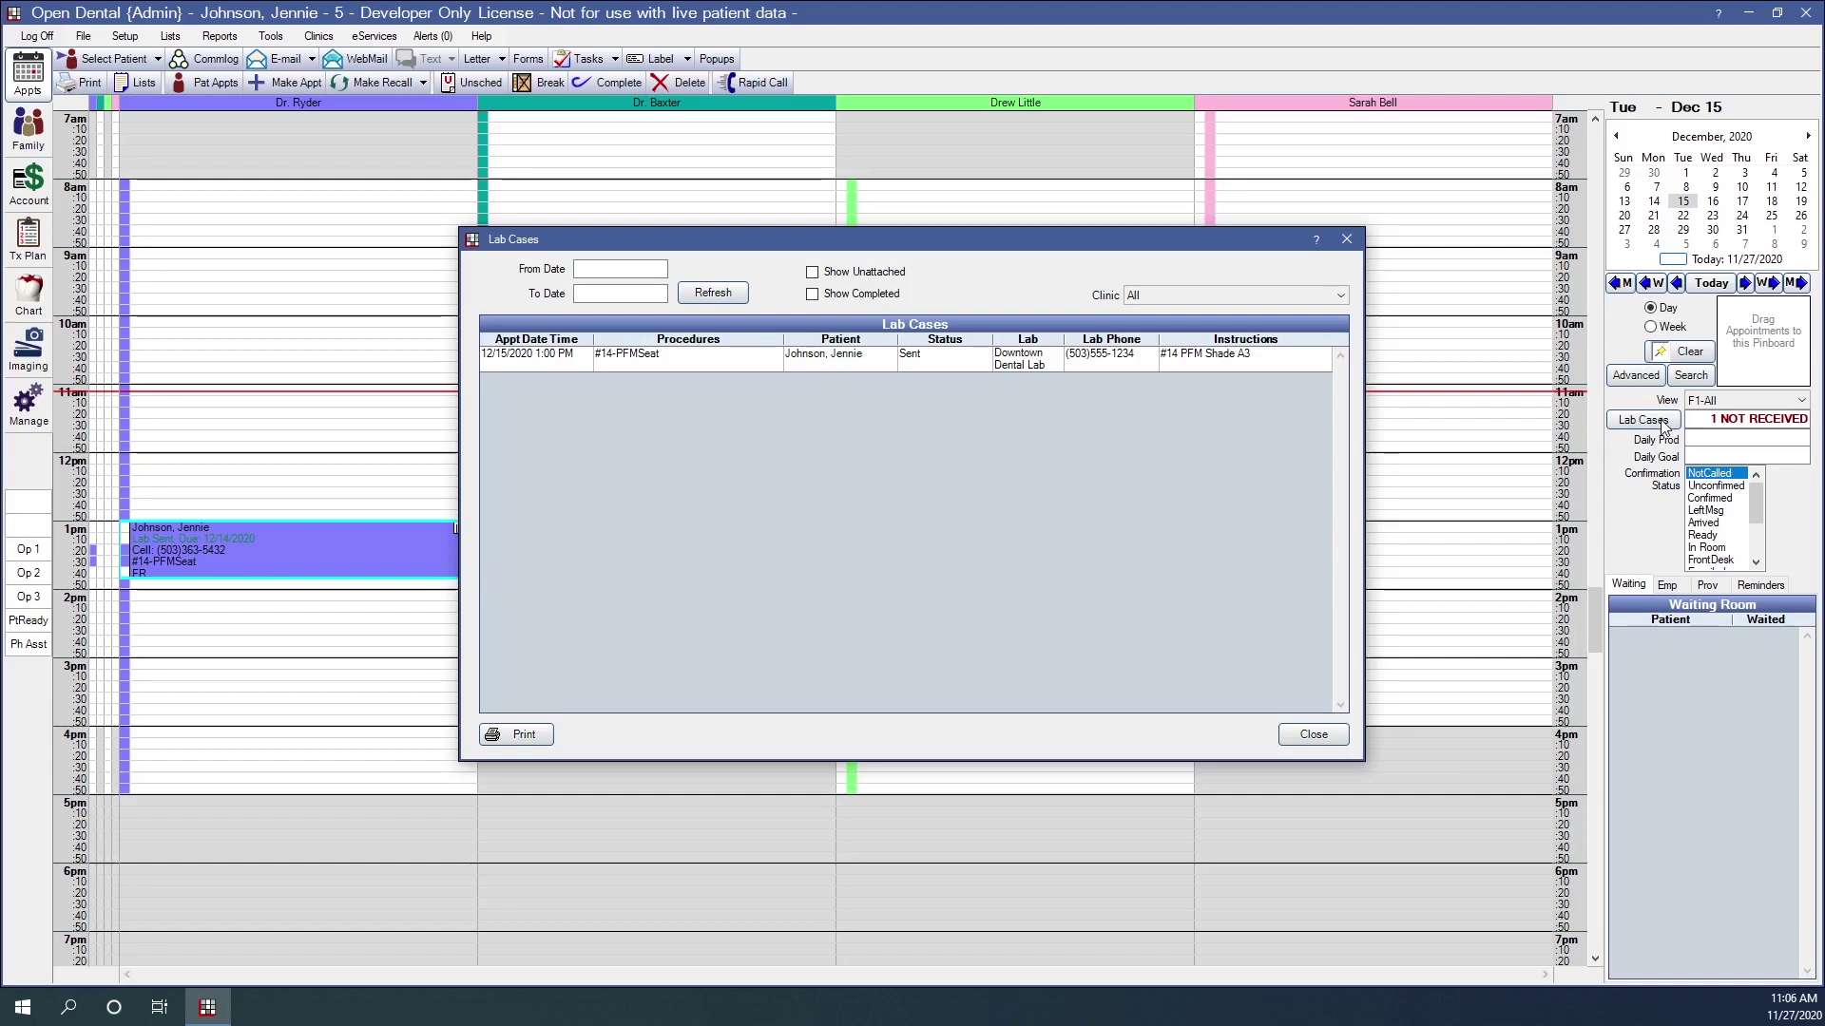
click(812, 272)
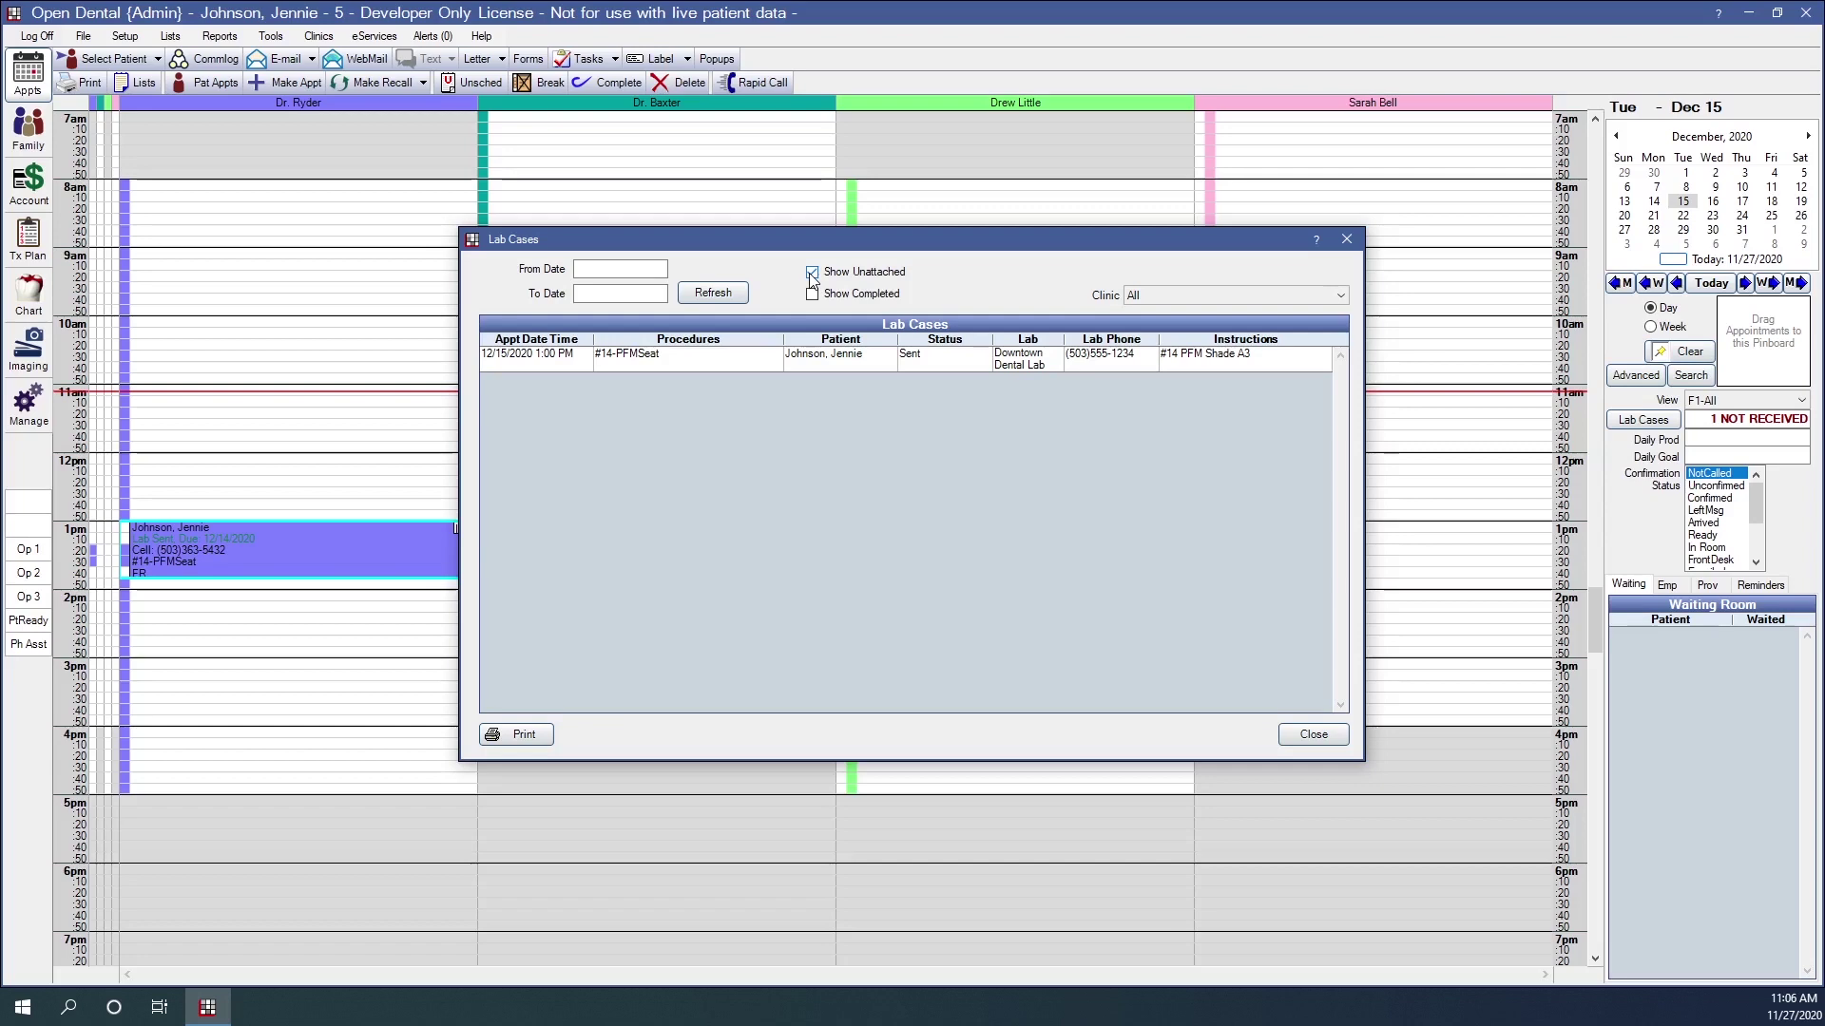
- Open the Downtown Dental Lab case from the list, record it as received at the current time, save it, and close the list
click(830, 367)
double_click(830, 367)
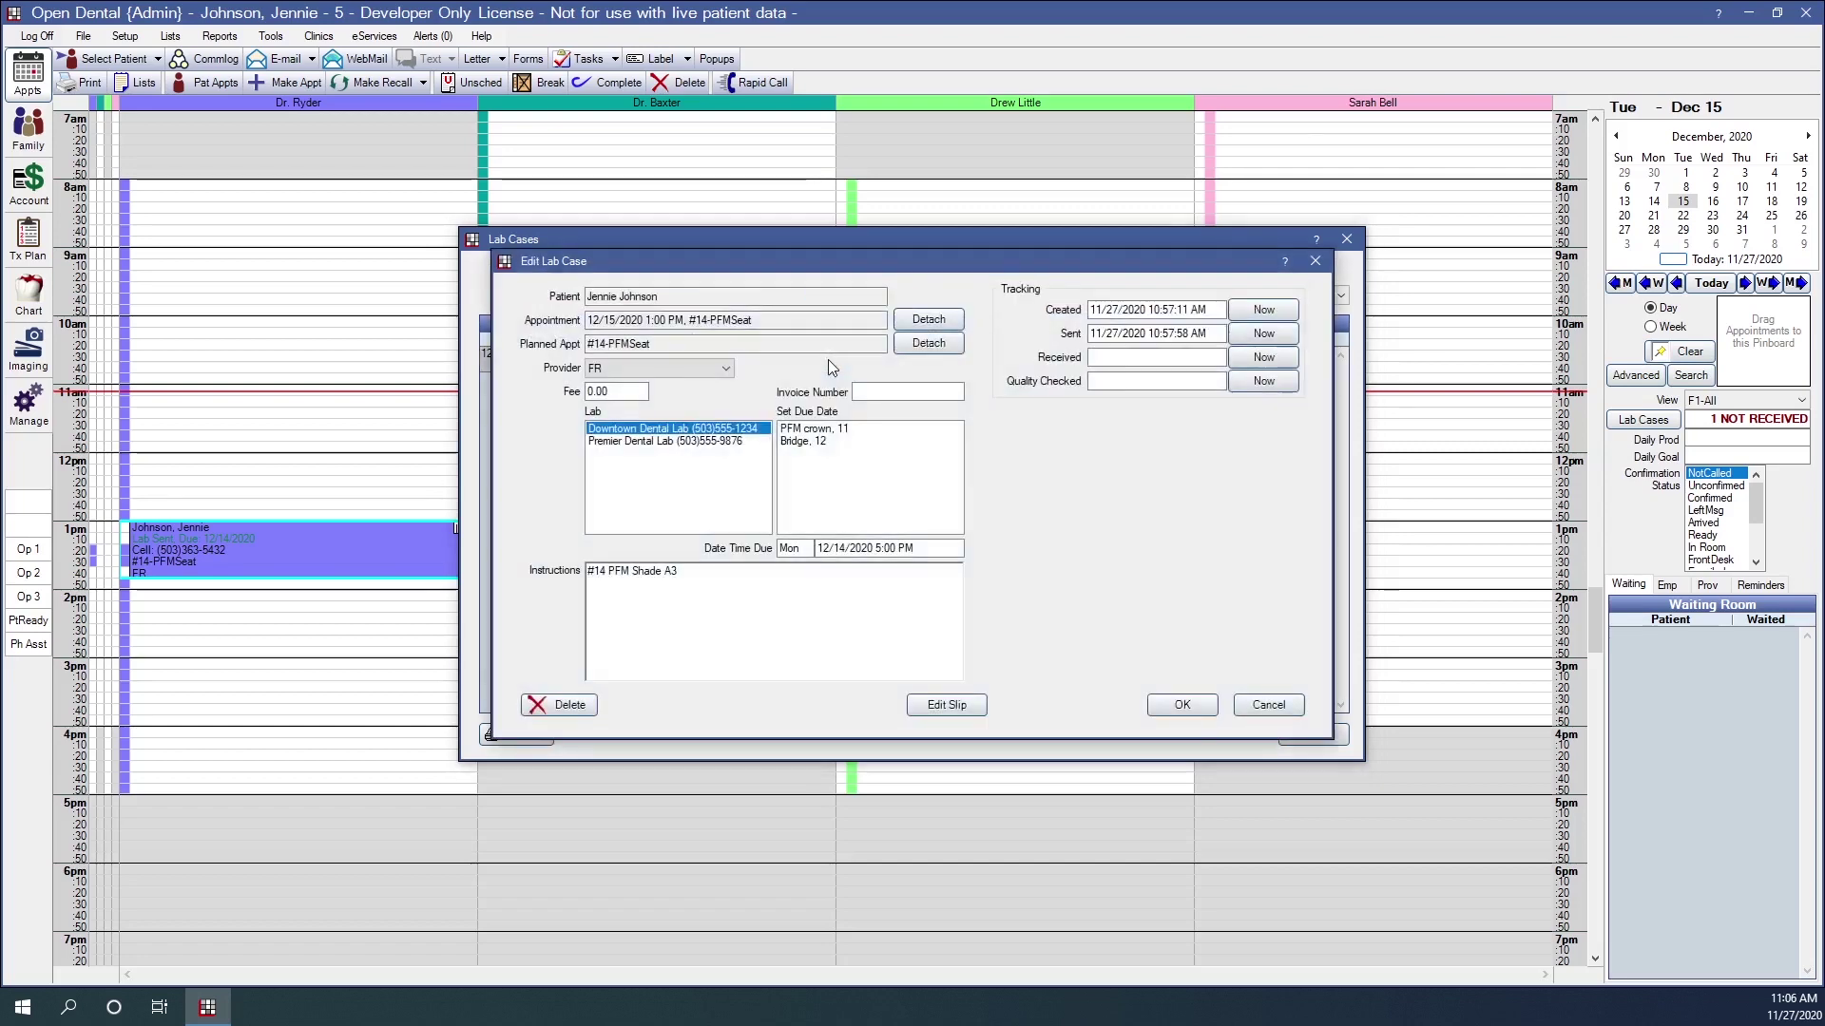
click(1263, 359)
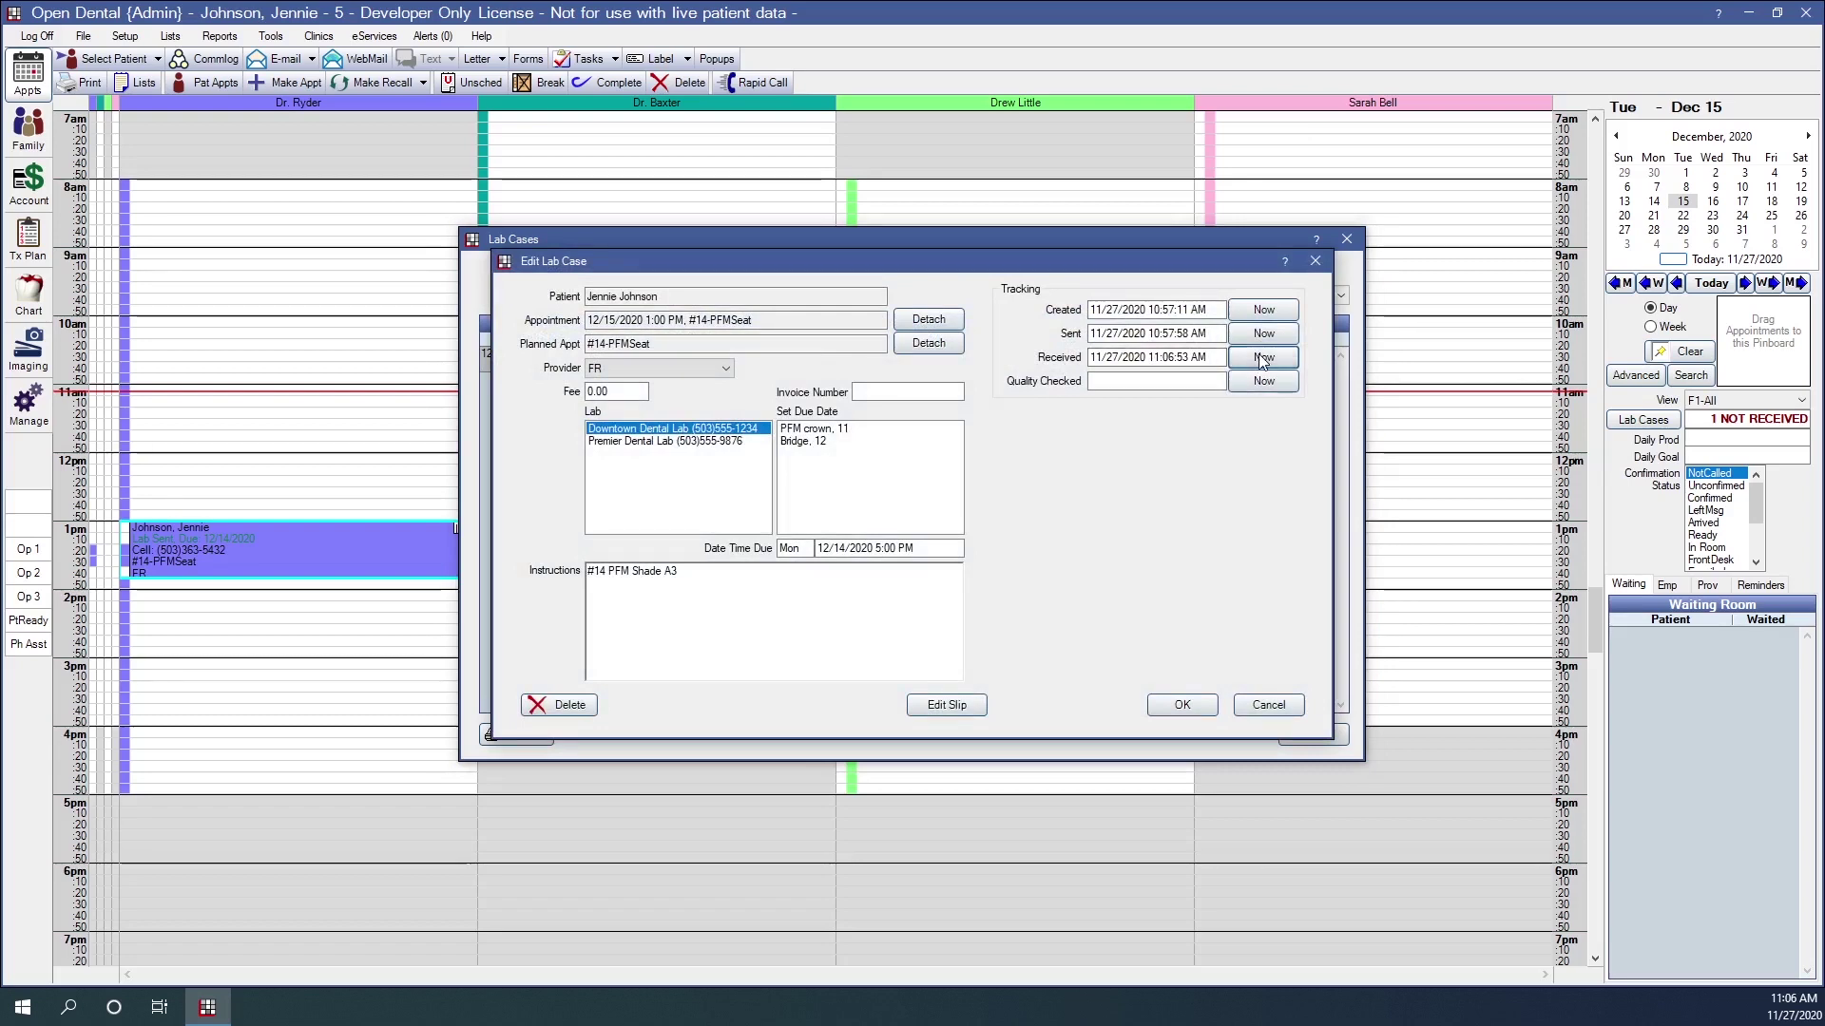
click(1184, 706)
click(1311, 736)
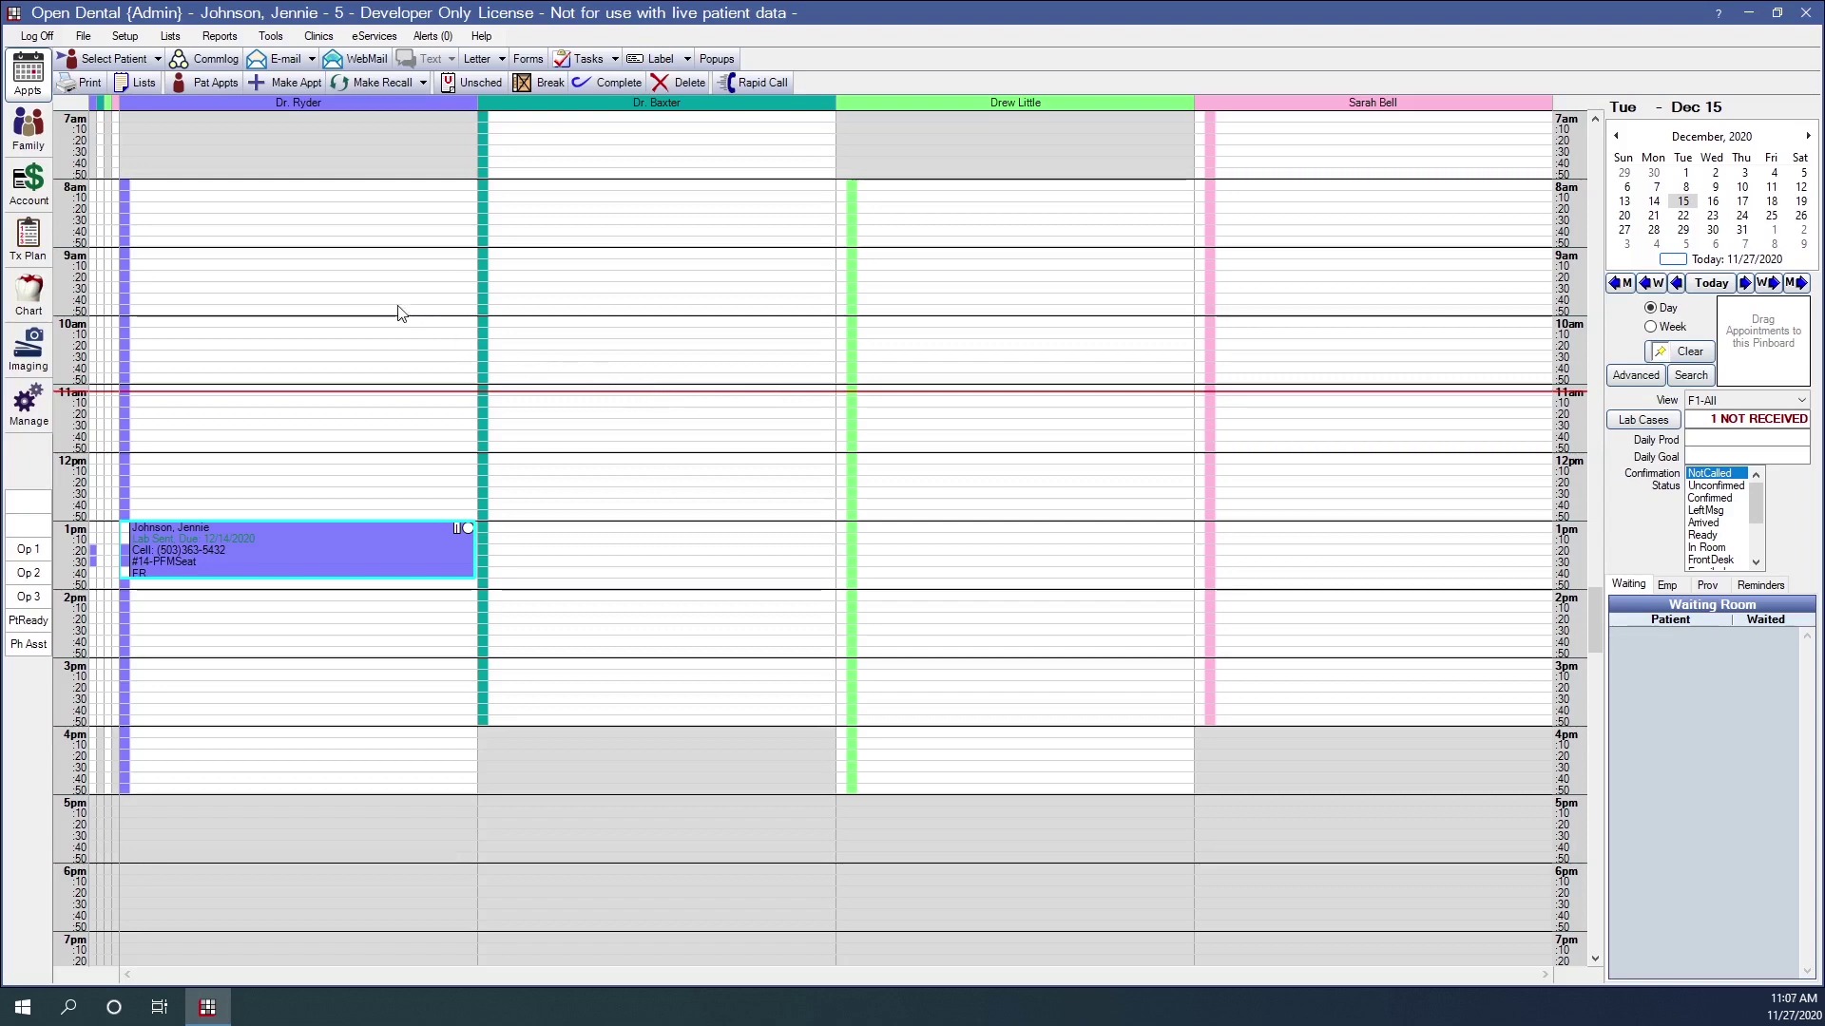
- Refresh the schedule and check the lab case status for the day and on the PFM Seat appointment
click(34, 79)
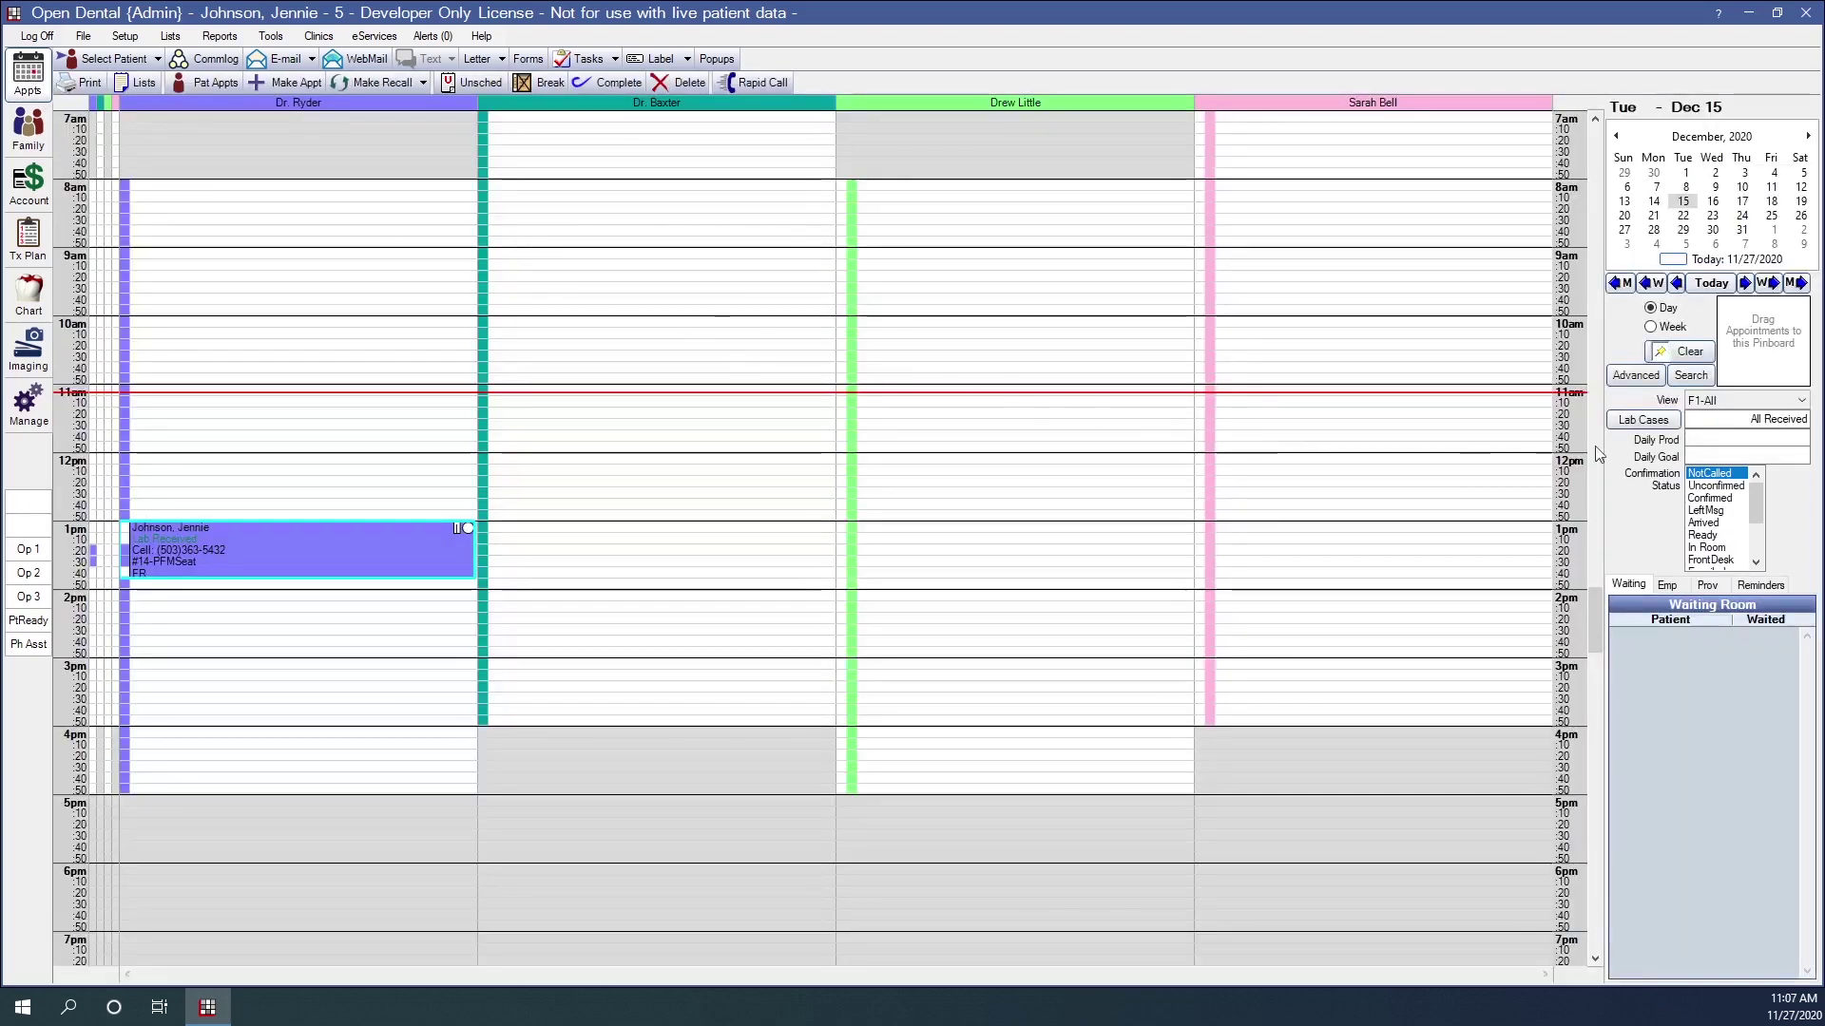
drag(1750, 419, 1817, 415)
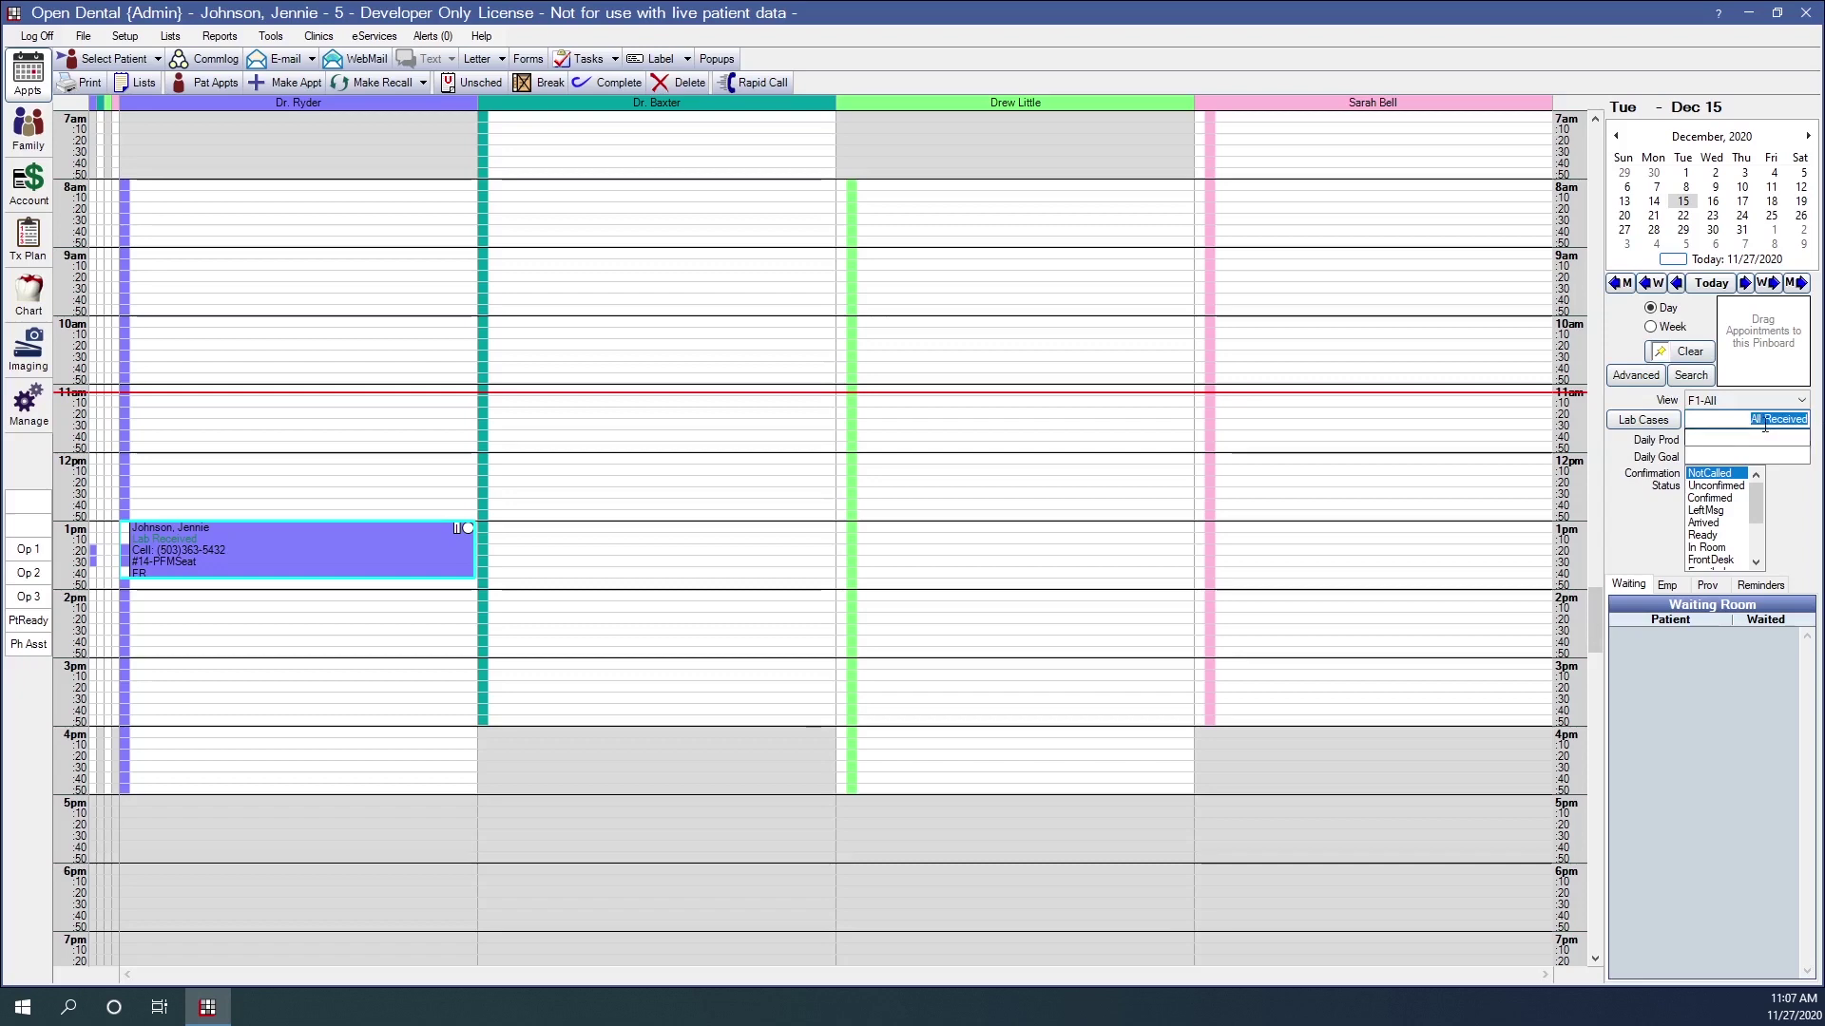
mouse_move(221, 542)
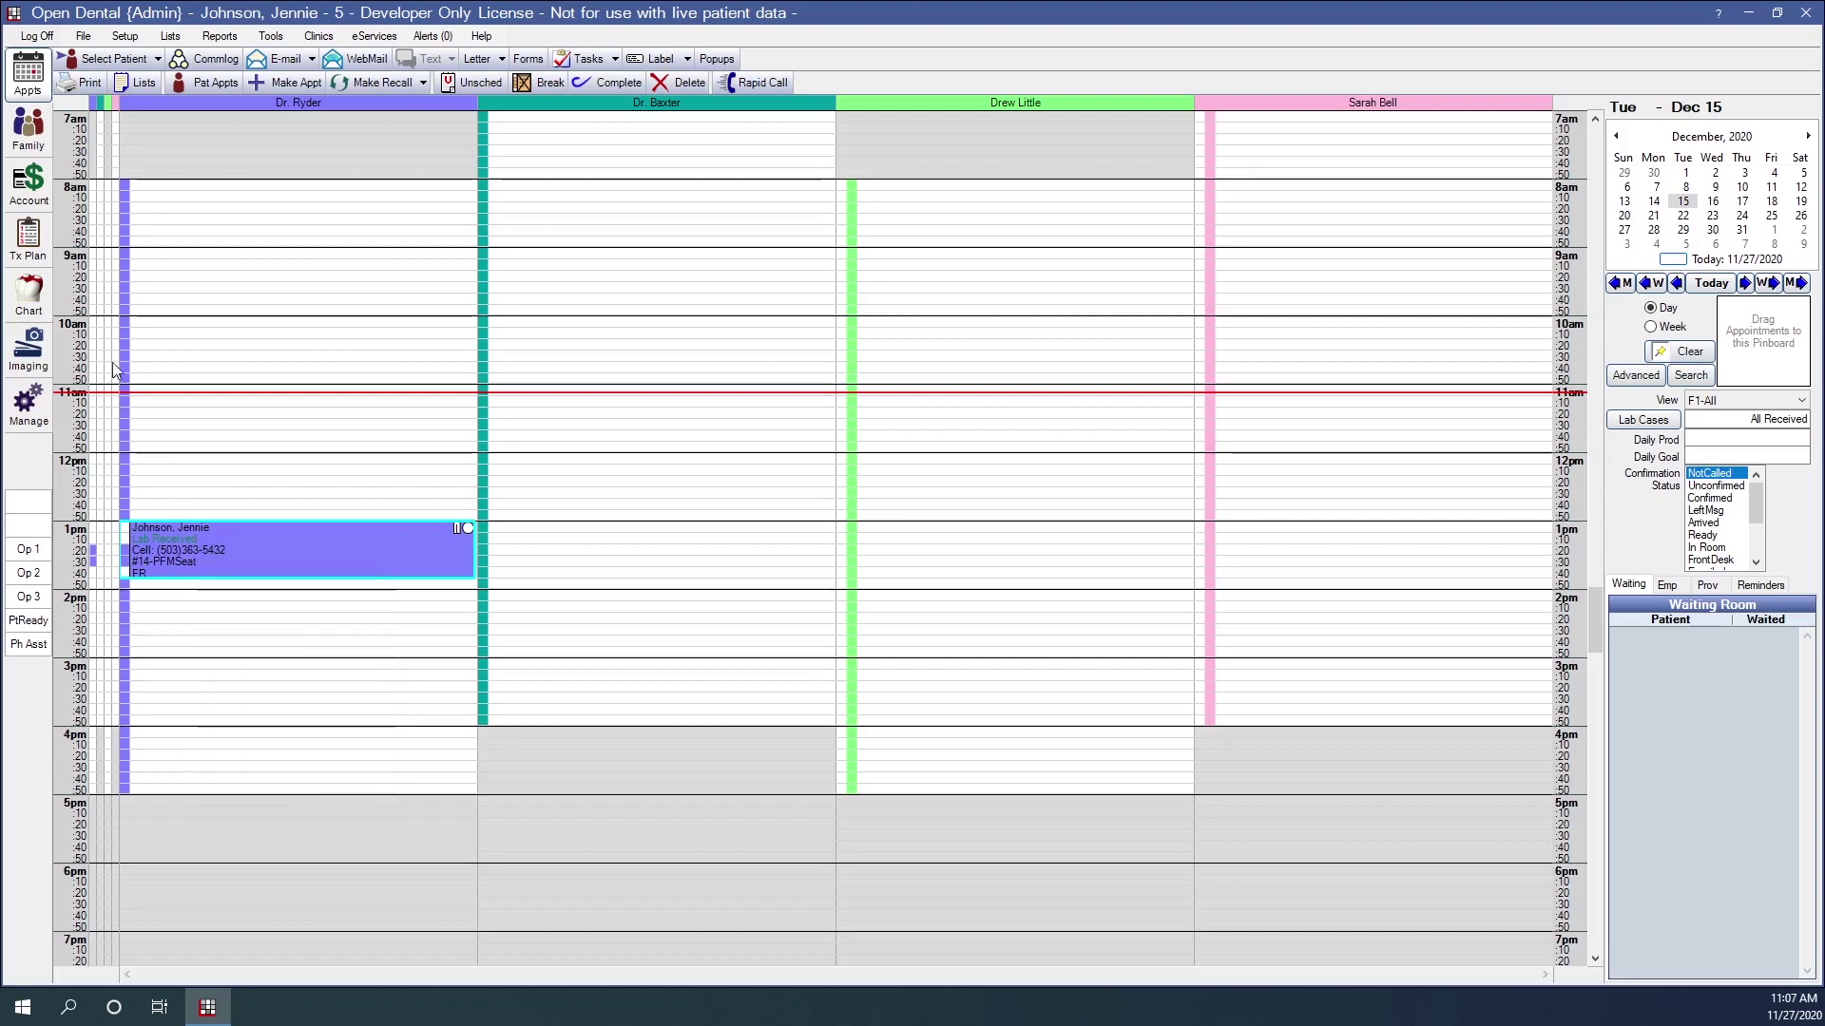
- Open the Downtown Dental Lab case from the lab cases list, review its tracking dates, and close the case and the list
click(172, 38)
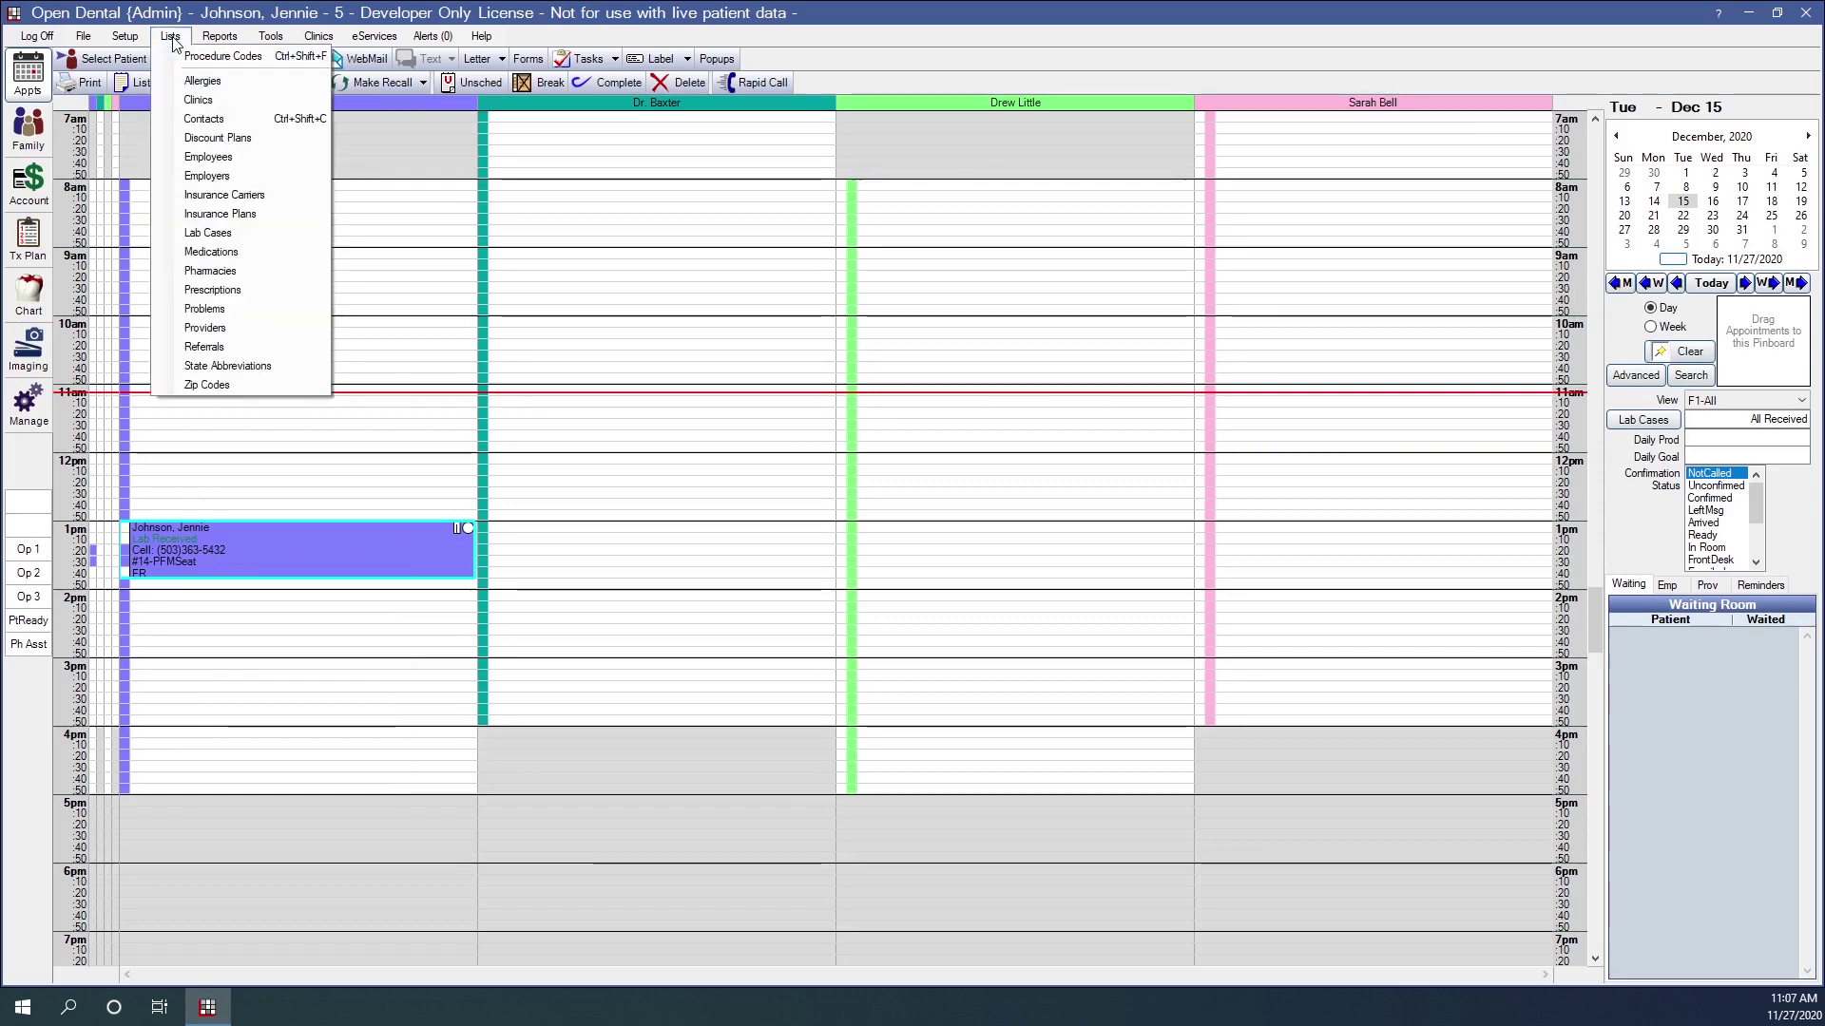
click(200, 235)
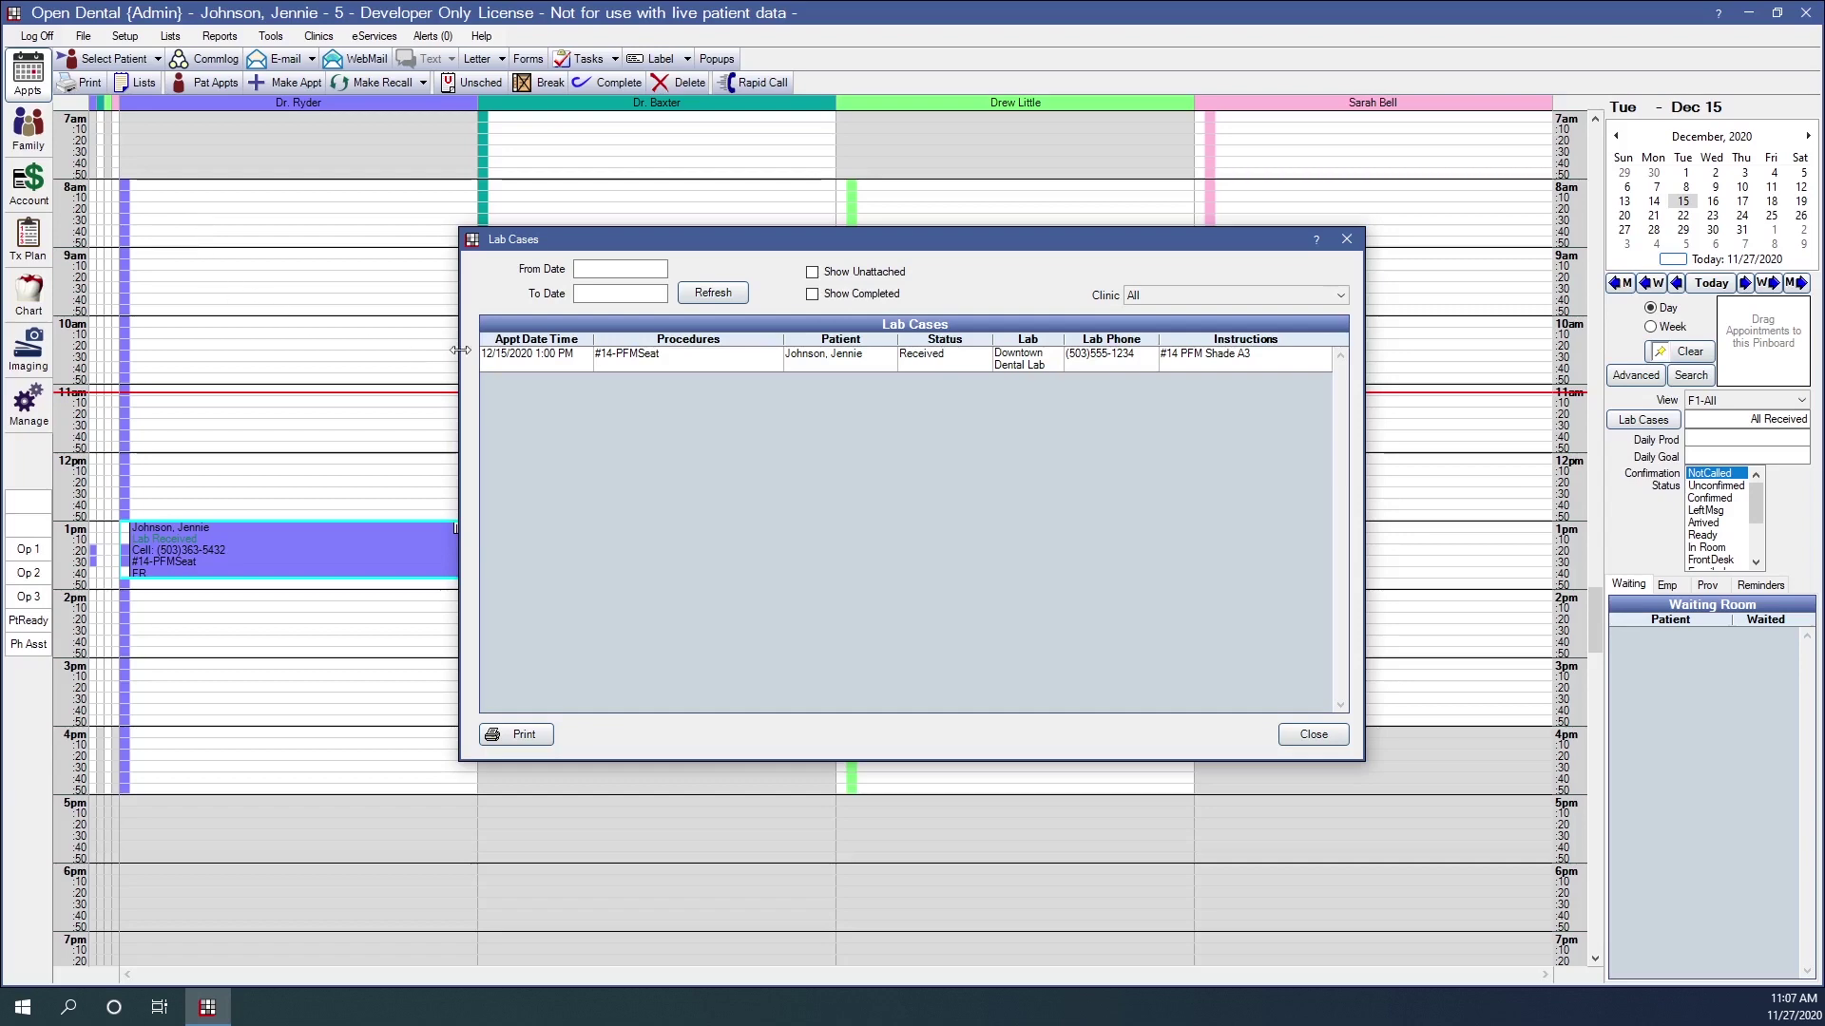
click(538, 366)
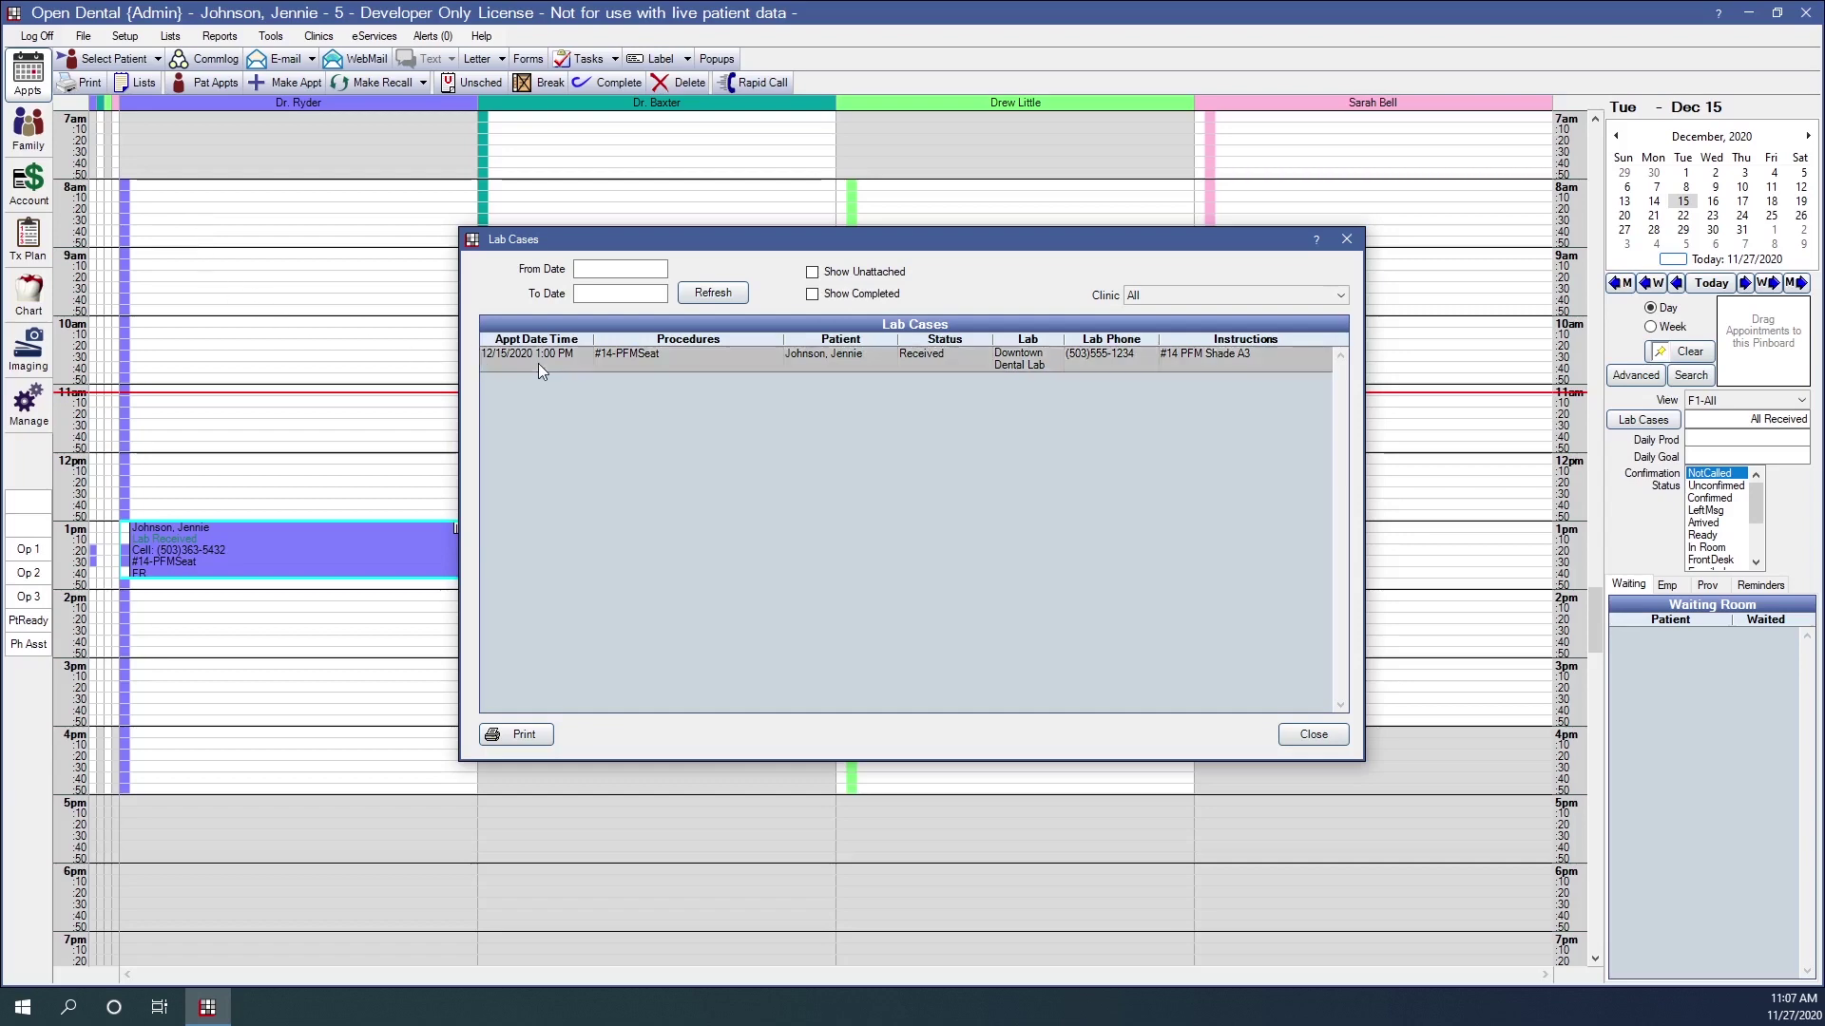
double_click(538, 363)
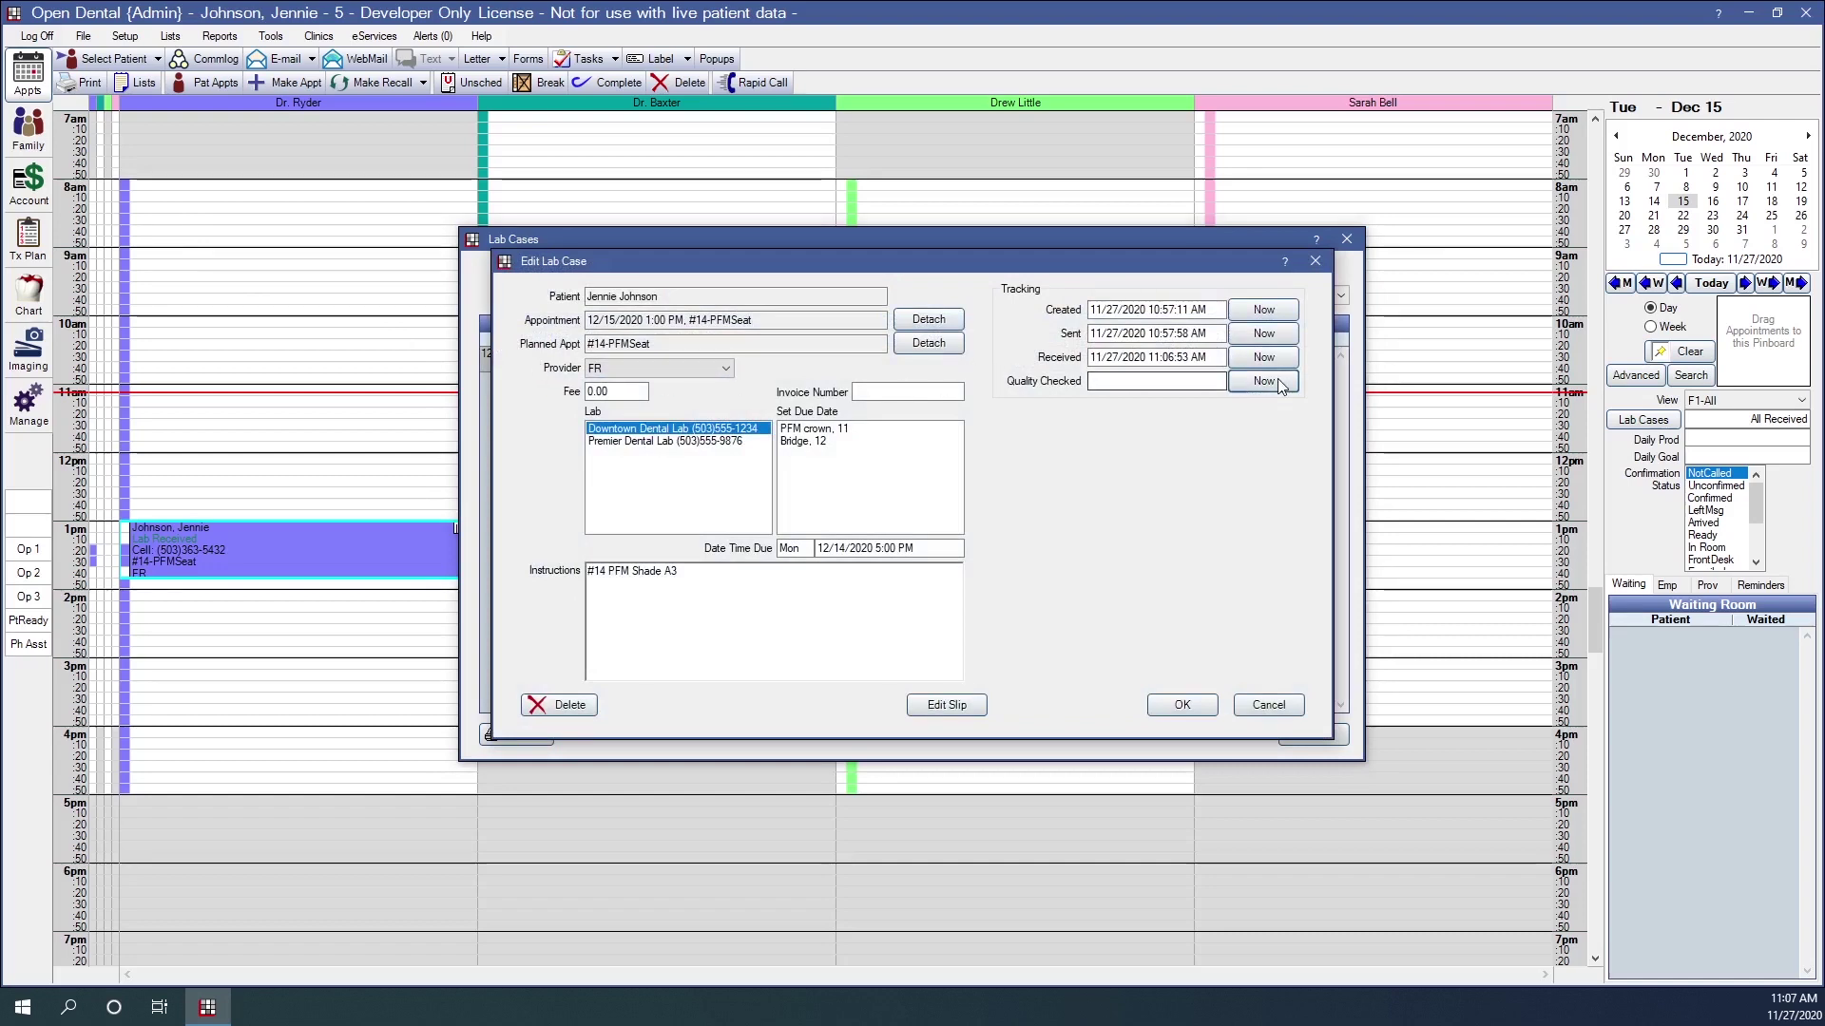
click(1182, 706)
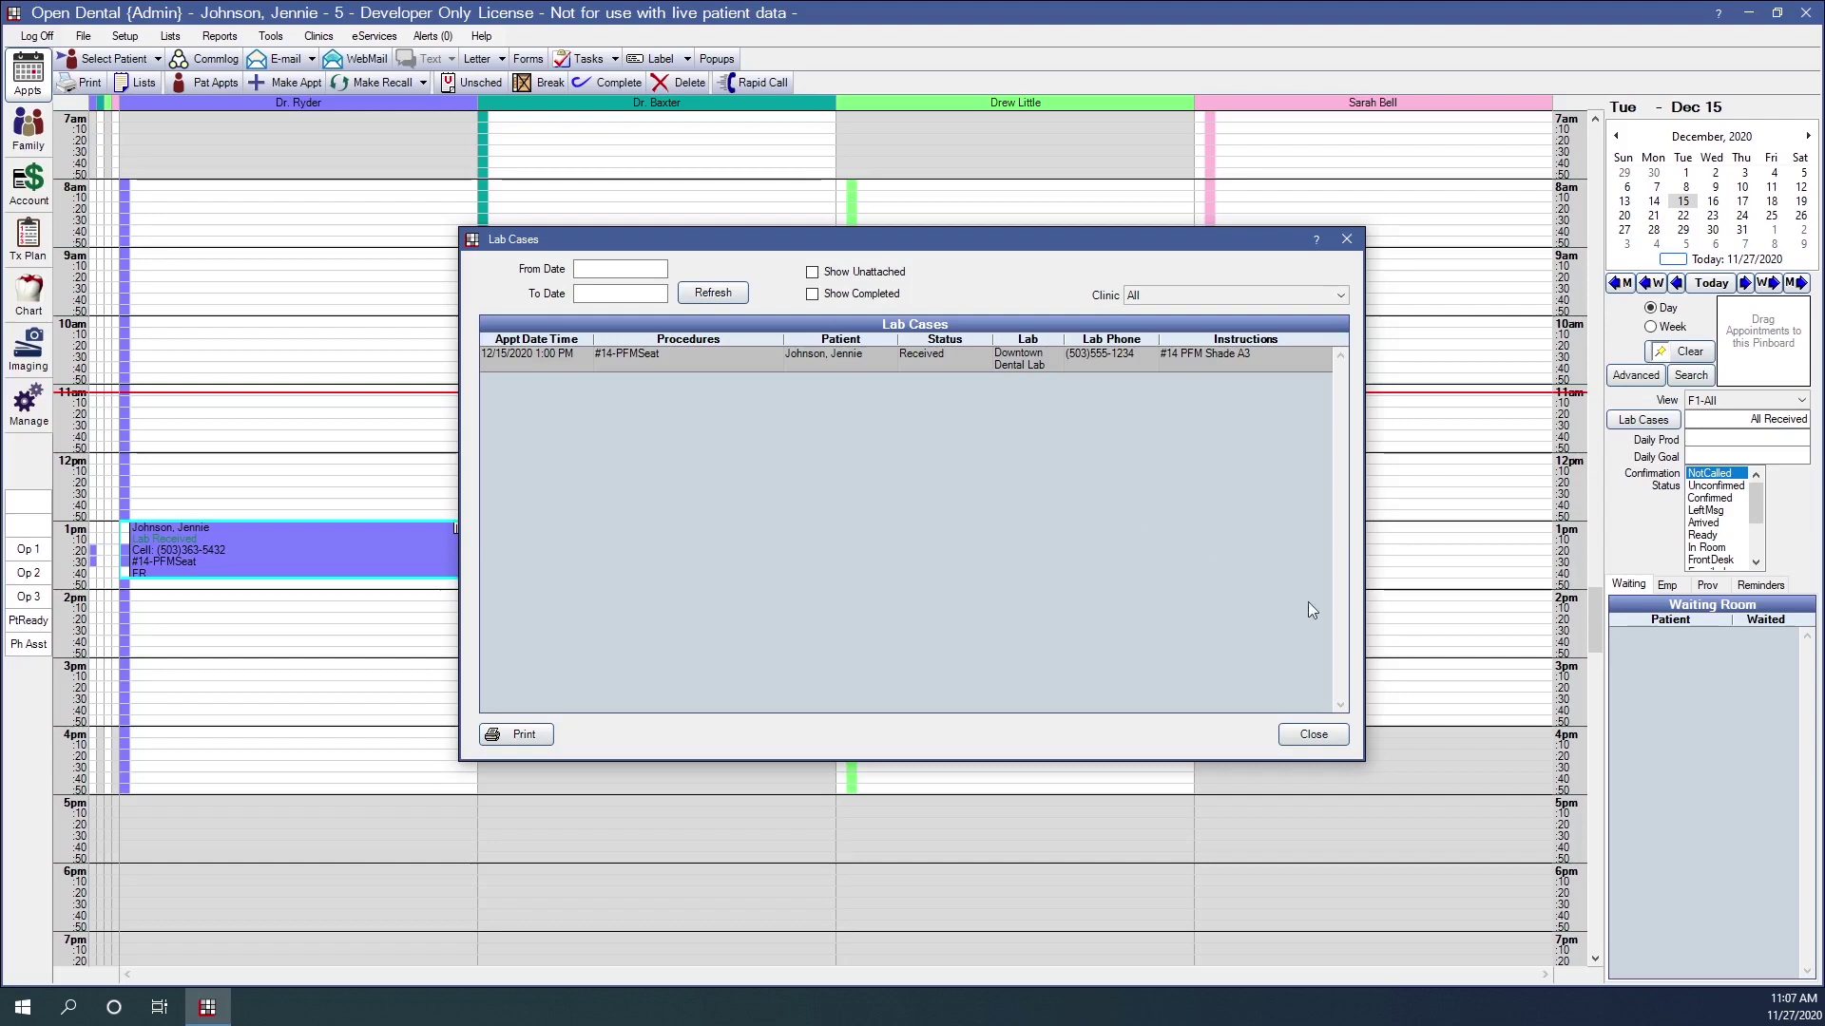
click(1315, 738)
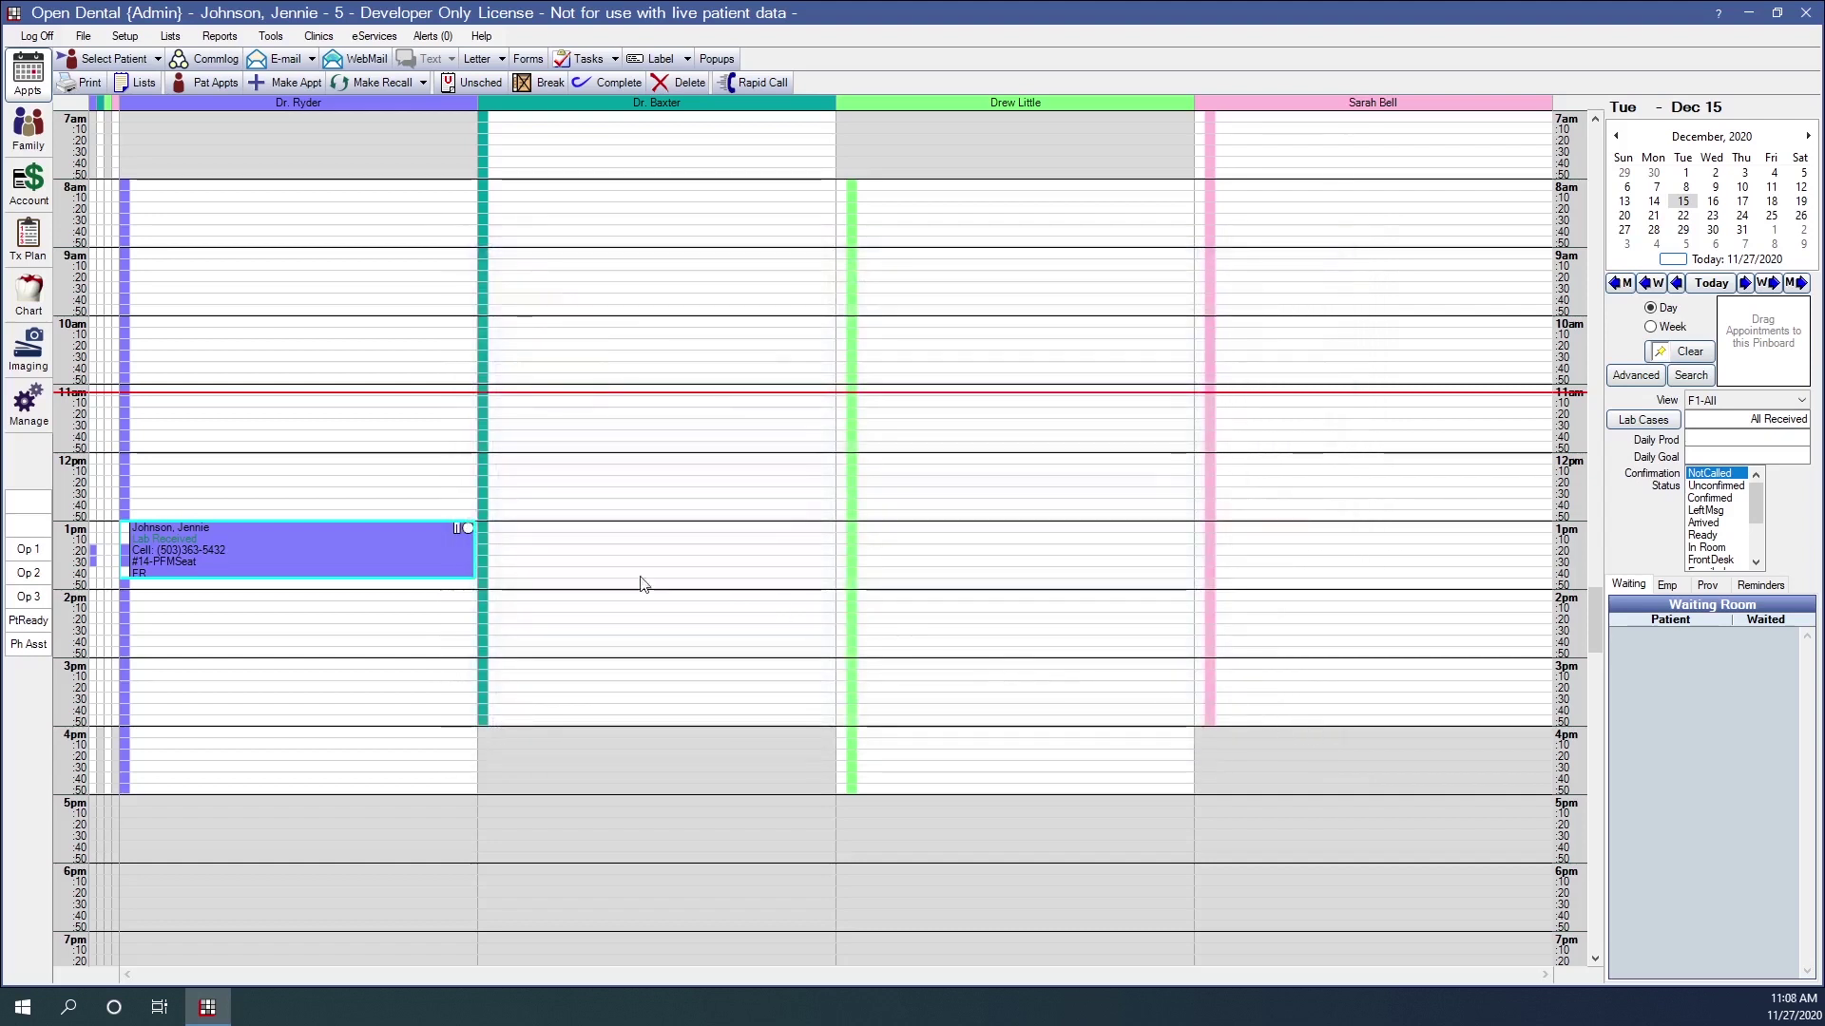
- Open the Downtown Dental Lab case from the patient's chart, record it as quality checked at the current time, and save it
click(28, 294)
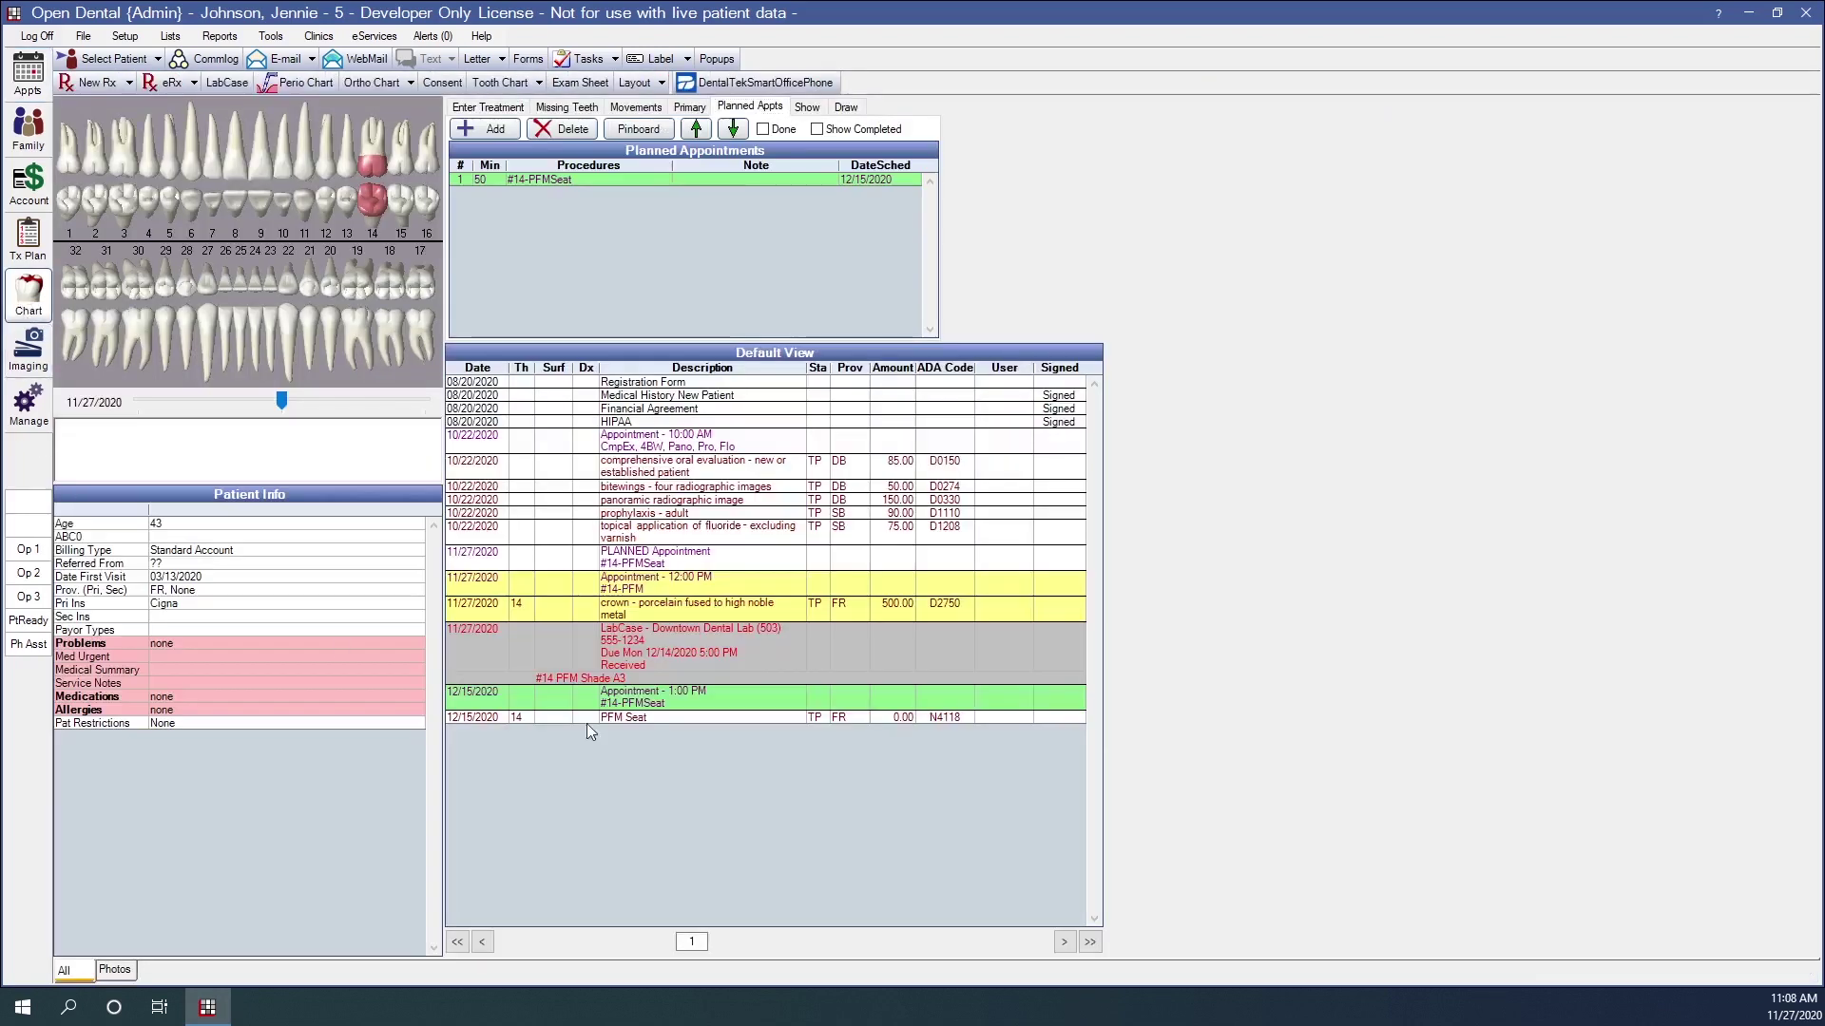
double_click(693, 651)
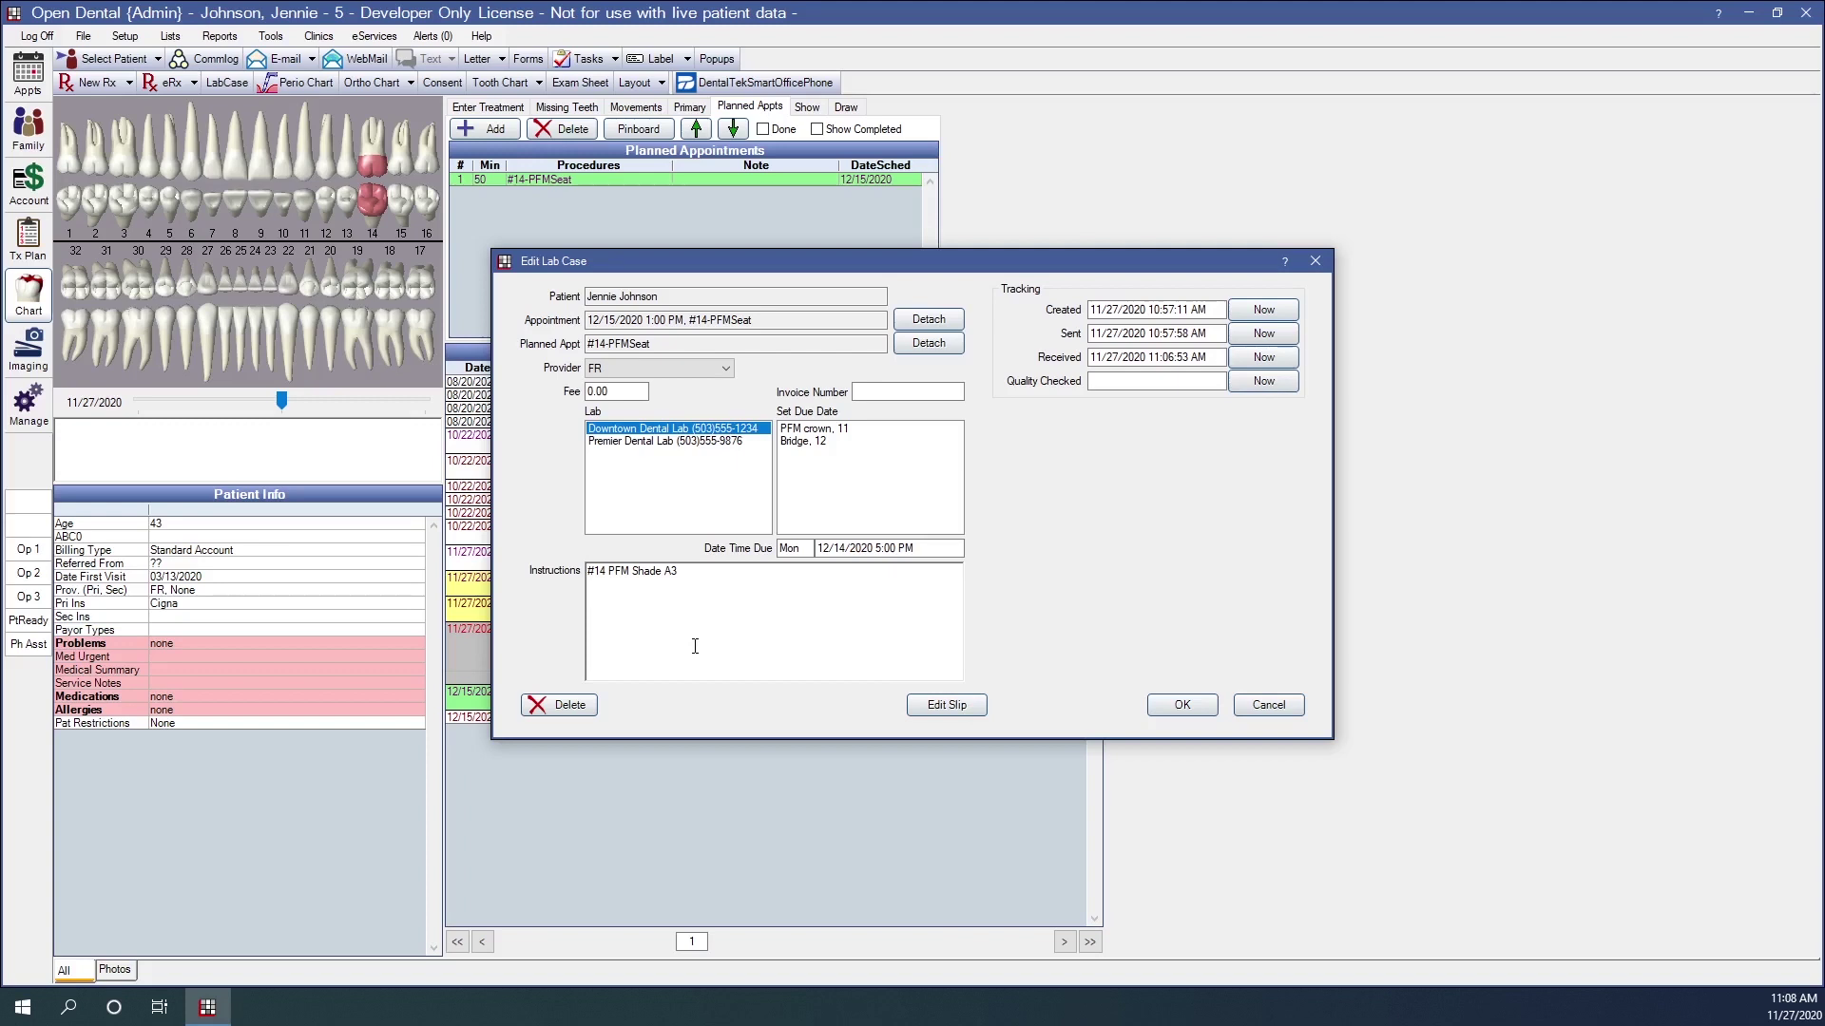
click(1262, 380)
click(1183, 706)
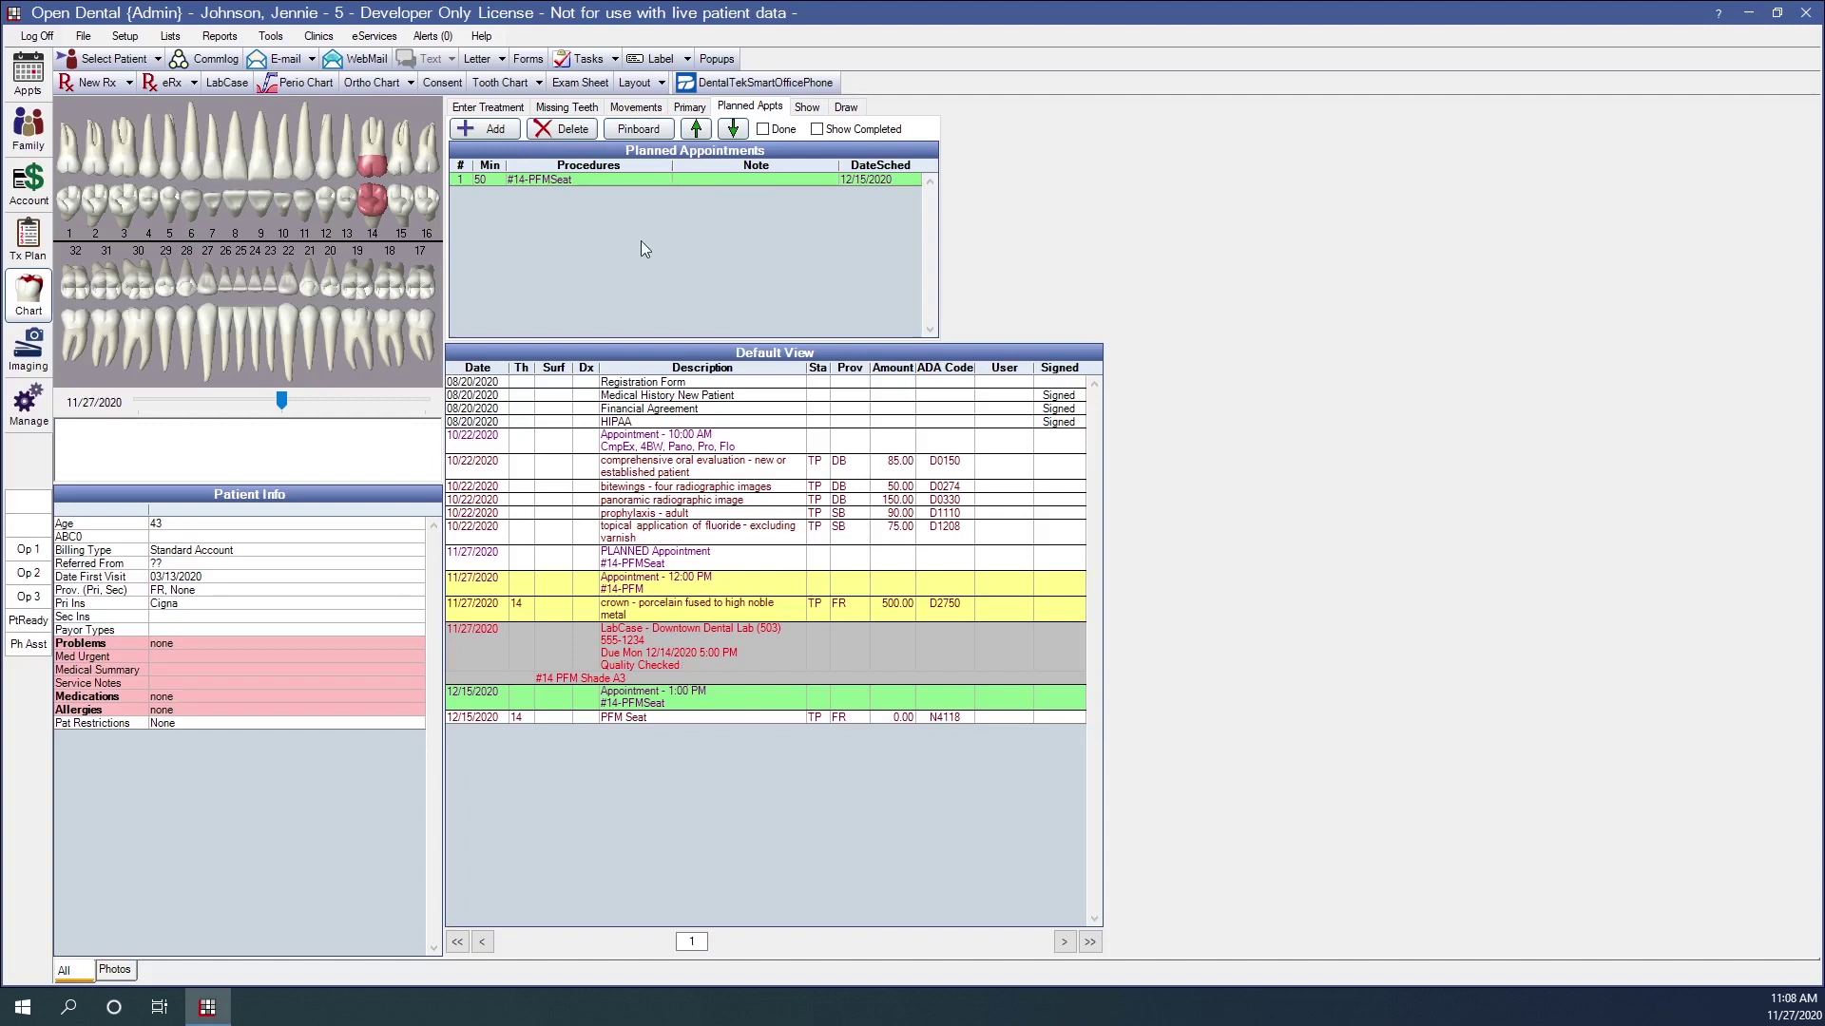
- Select the #14-PFMSeat planned appointment in the patient's chart
click(602, 179)
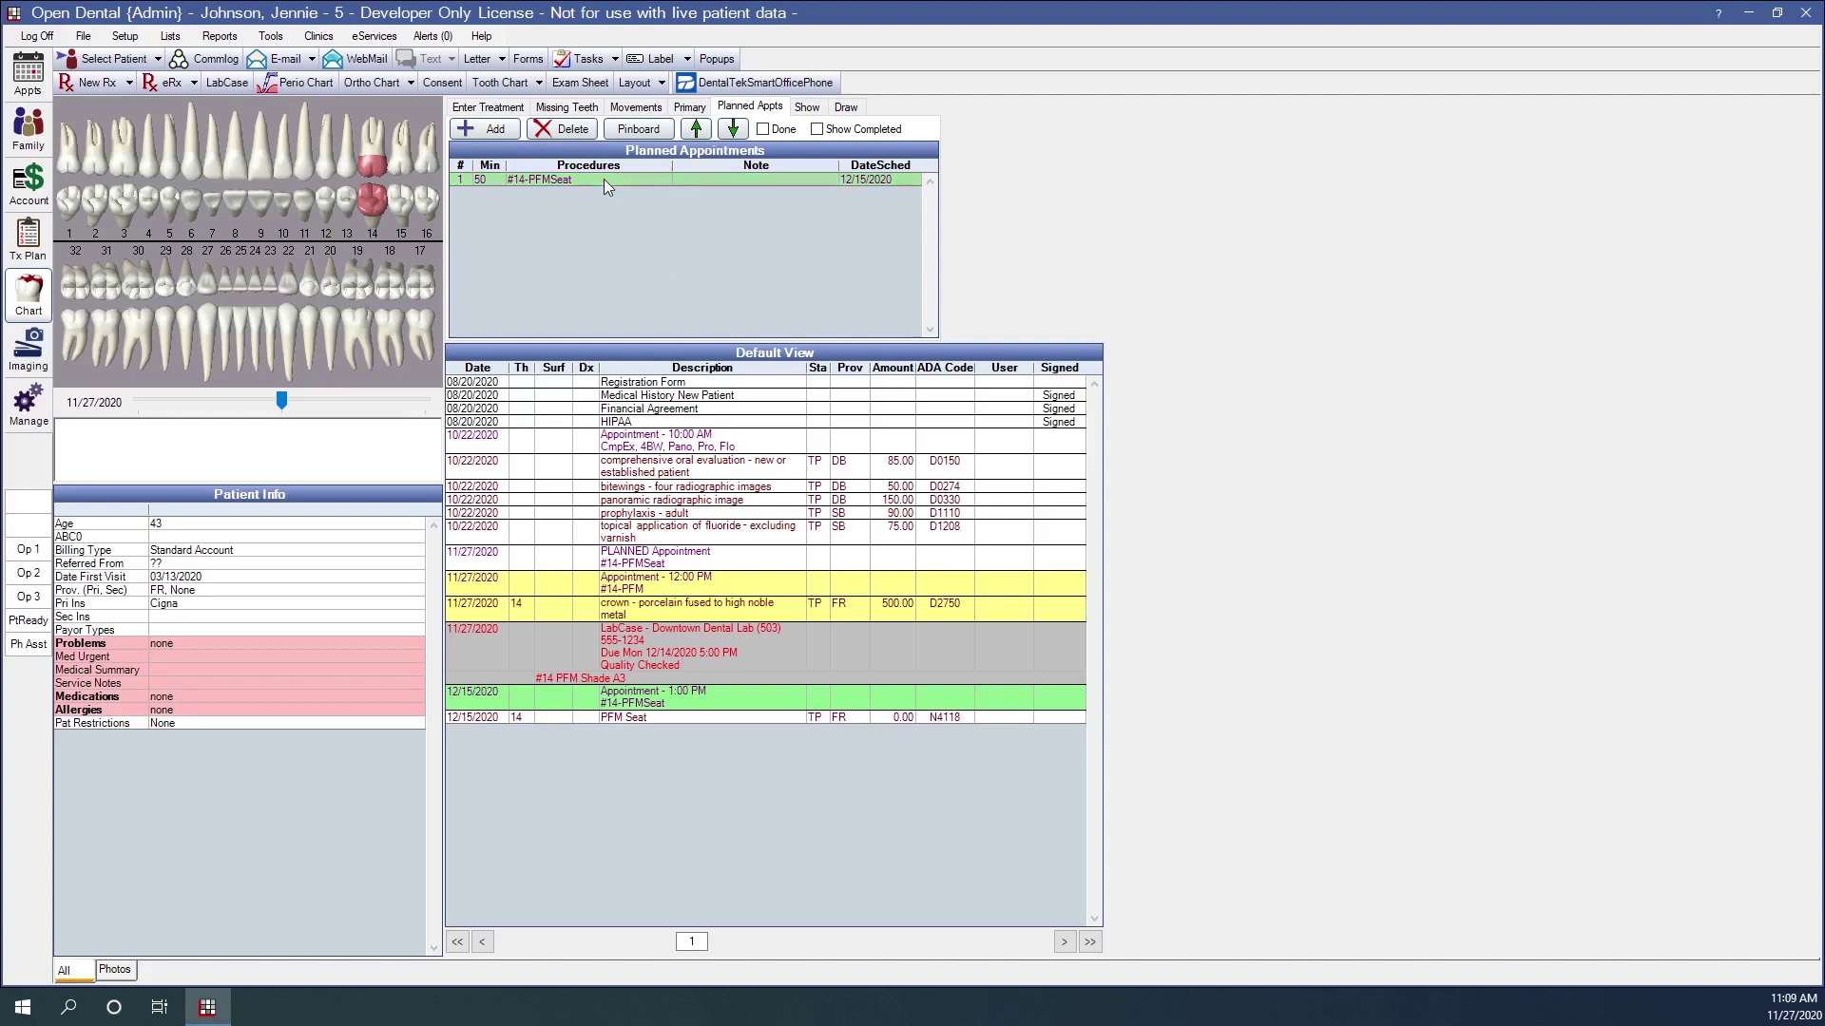